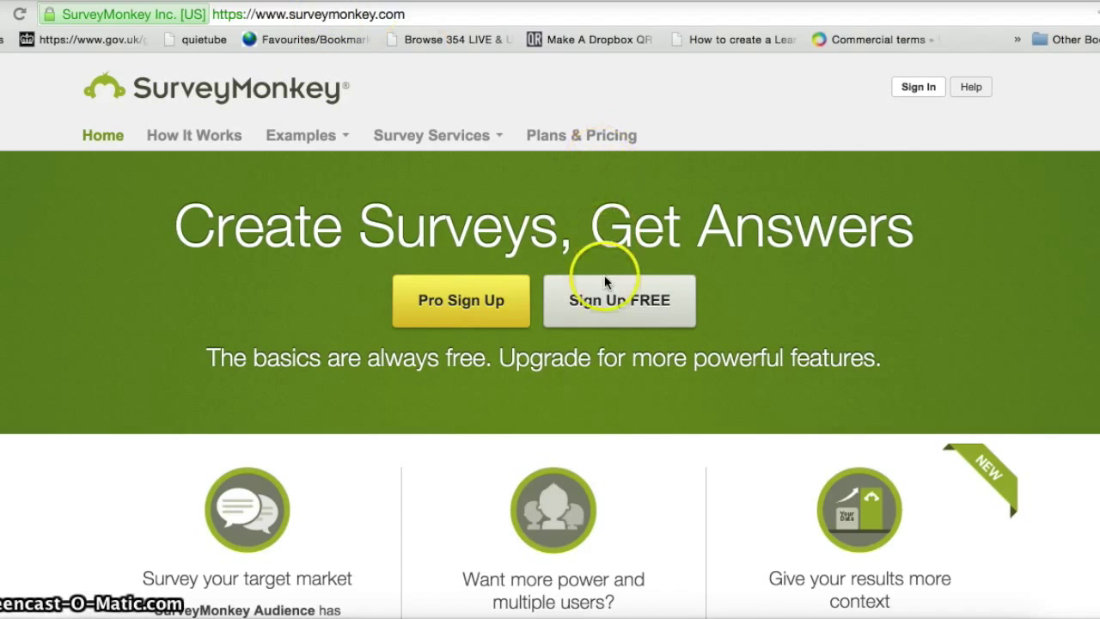
- Open the free account sign-up form with the homepage's 'Sign Up FREE' button
{"action": "left_click", "coordinate": [604, 304]}
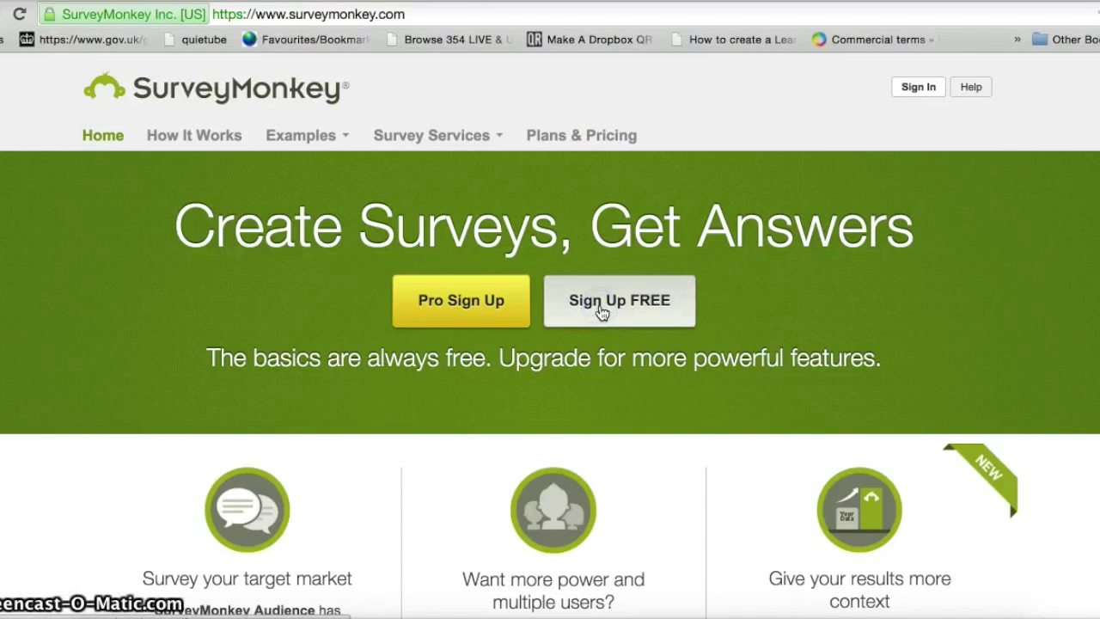
{"action": "left_click", "coordinate": [601, 311]}
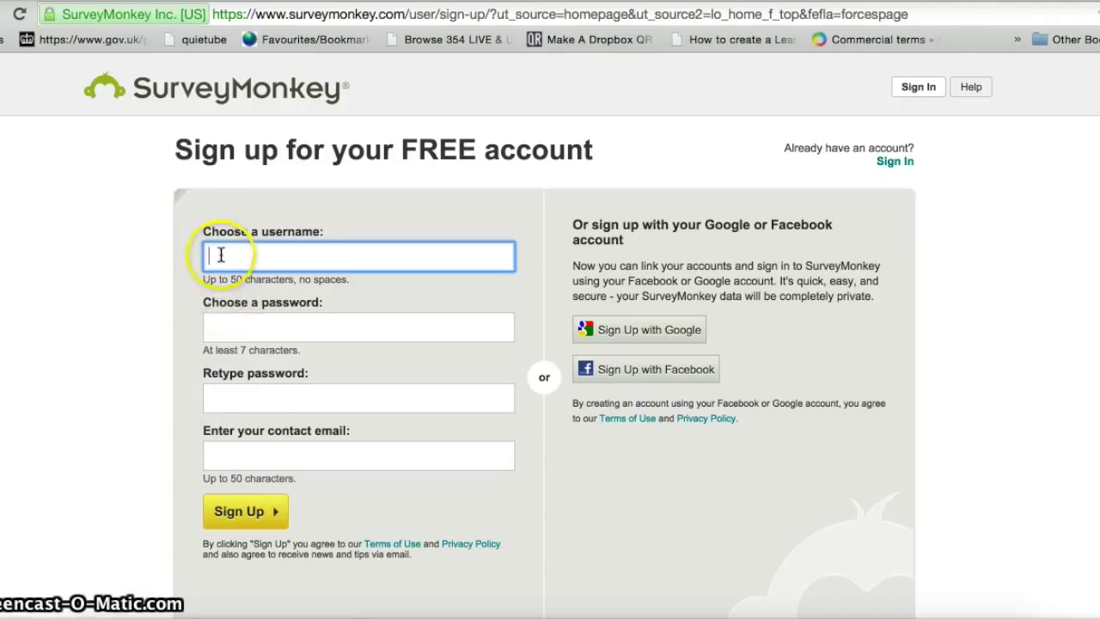
- Enter the first account's username, password and suggested contact email, then submit the Sign Up form
{"action": "type", "text": "jo"}
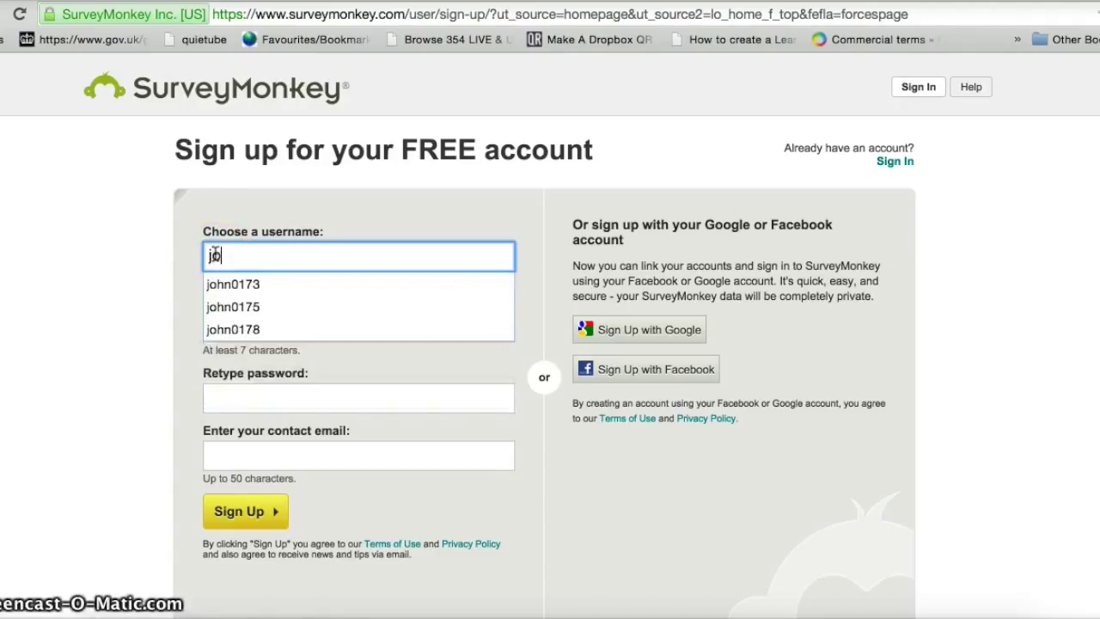
{"action": "type", "text": "hn01784"}
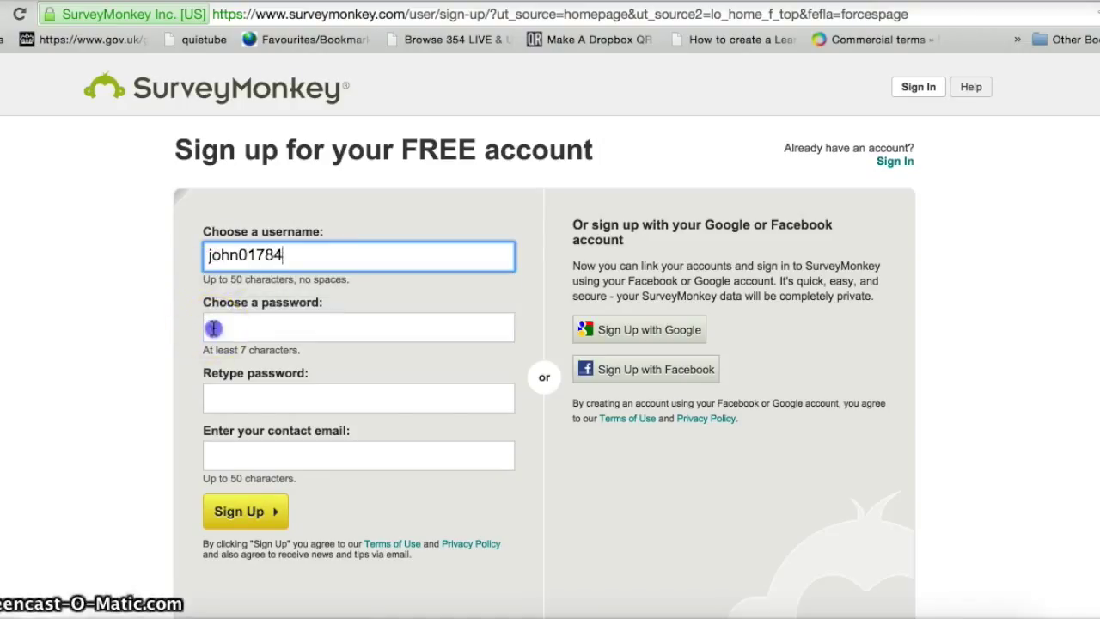
{"action": "left_click", "coordinate": [213, 328]}
{"action": "type", "text": "************"}
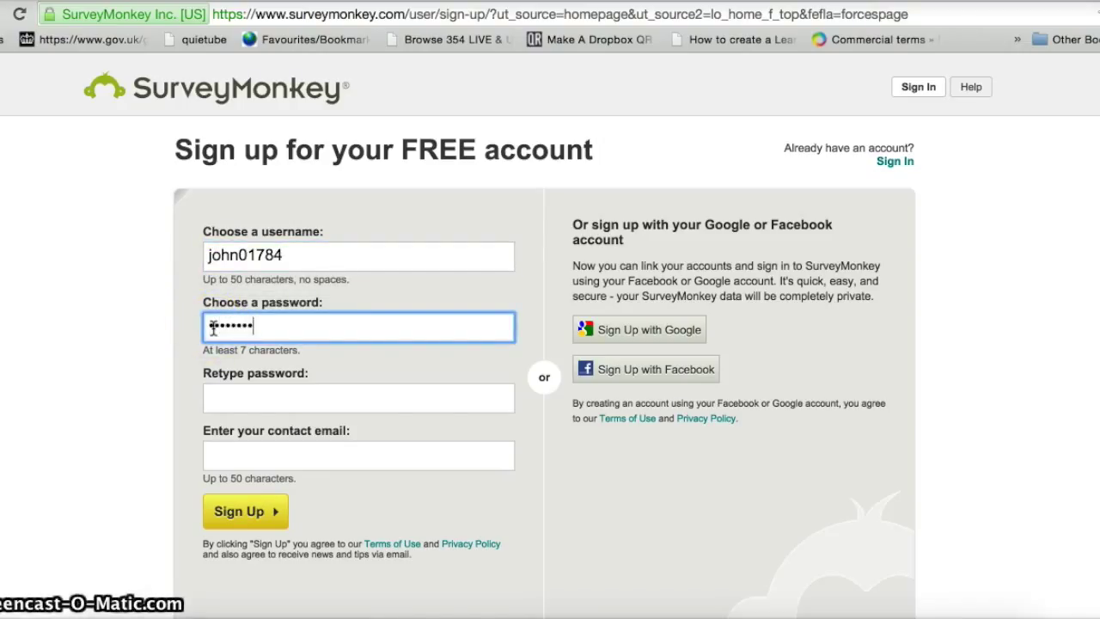
{"action": "left_click", "coordinate": [222, 394]}
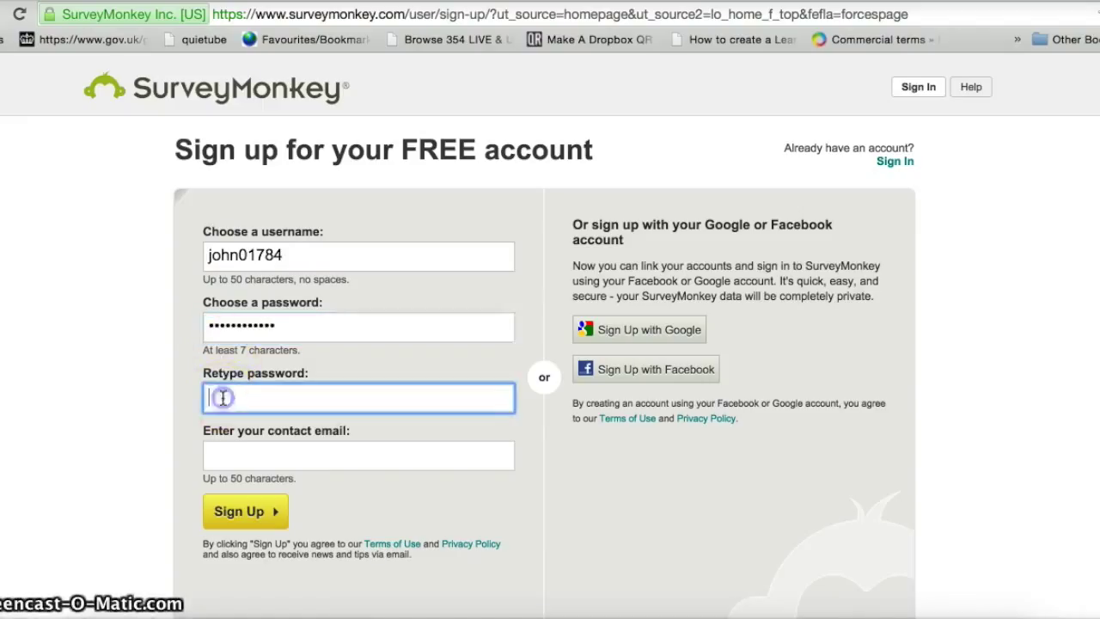
{"action": "type", "text": "************"}
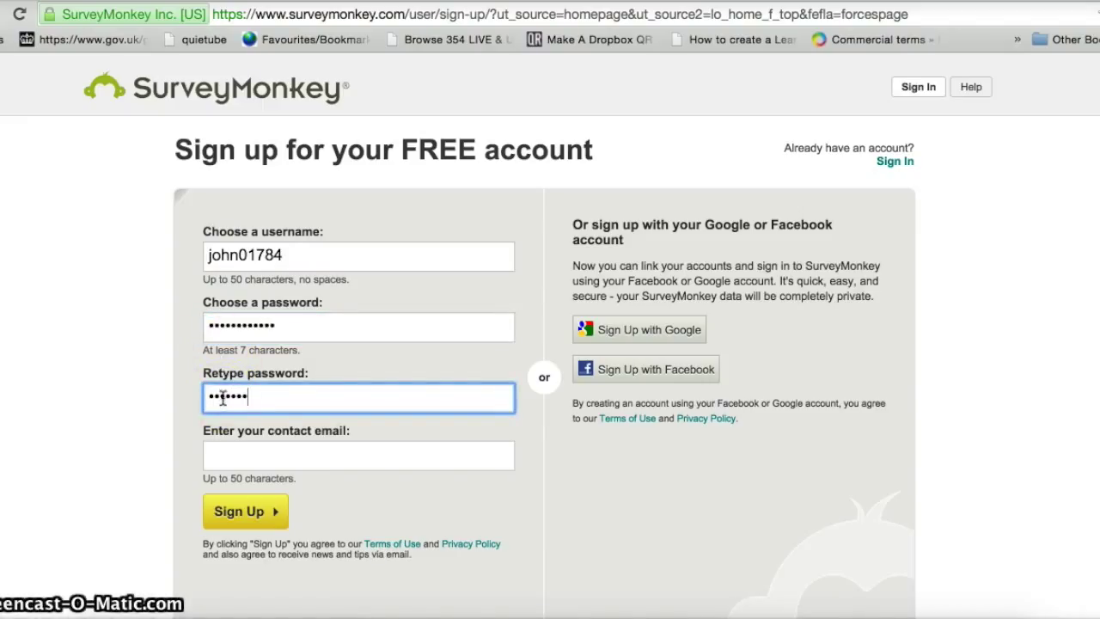
{"action": "left_click", "coordinate": [230, 464]}
{"action": "left_click", "coordinate": [230, 463]}
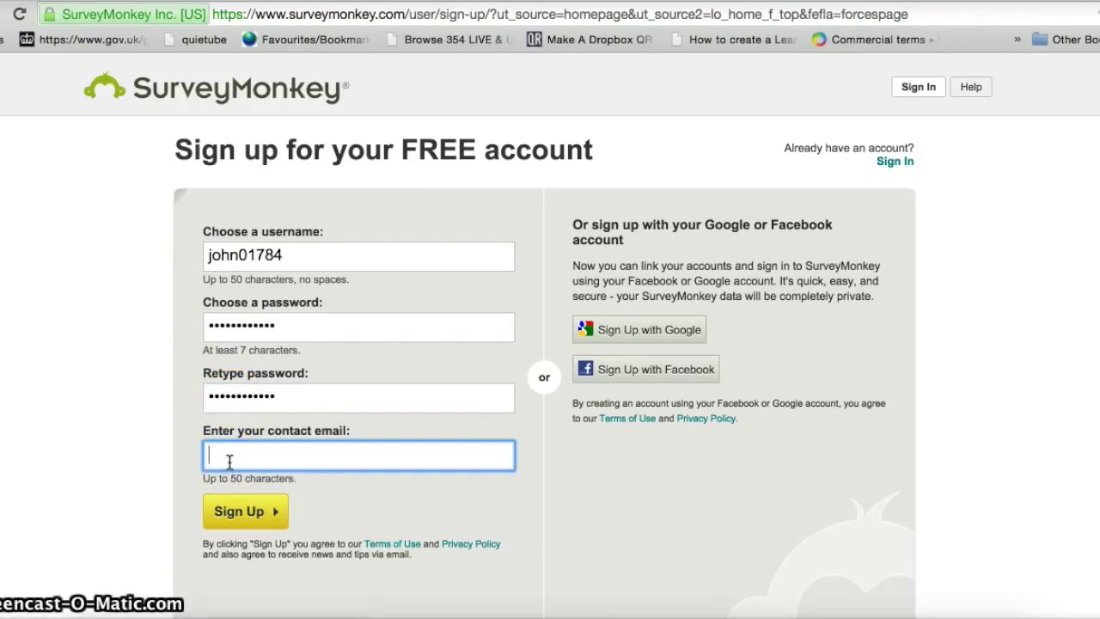
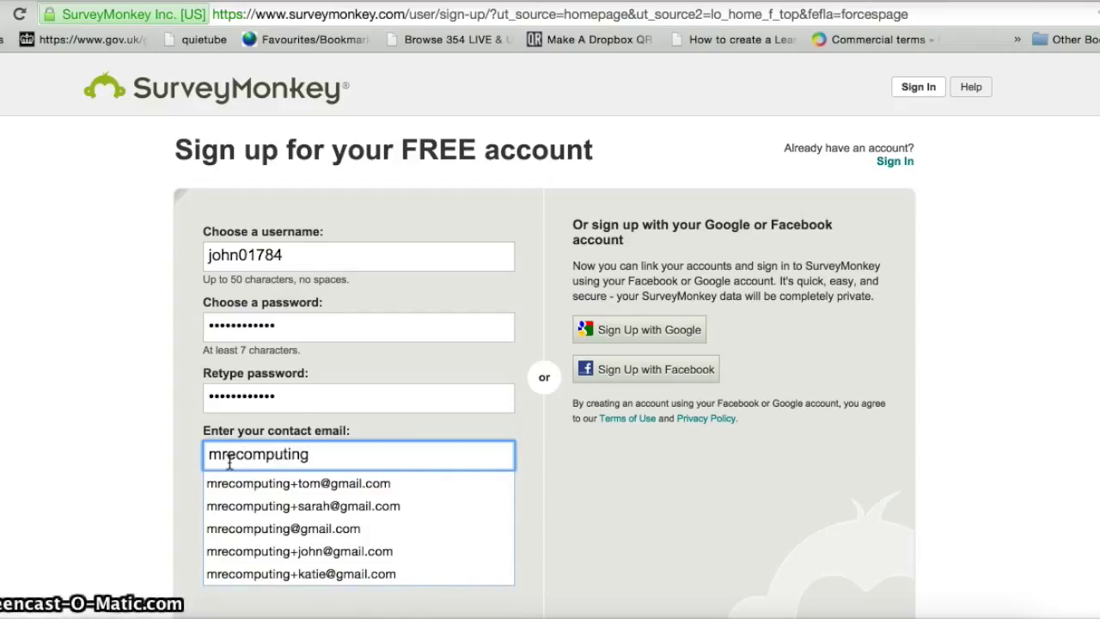
{"action": "left_click", "coordinate": [320, 484]}
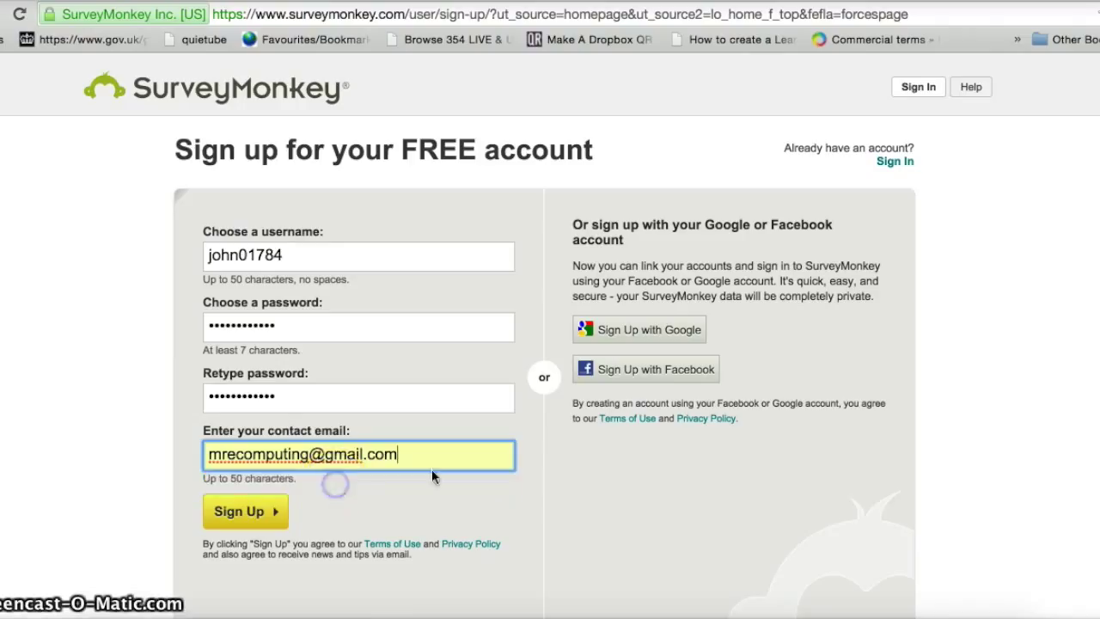
{"action": "left_click", "coordinate": [247, 514]}
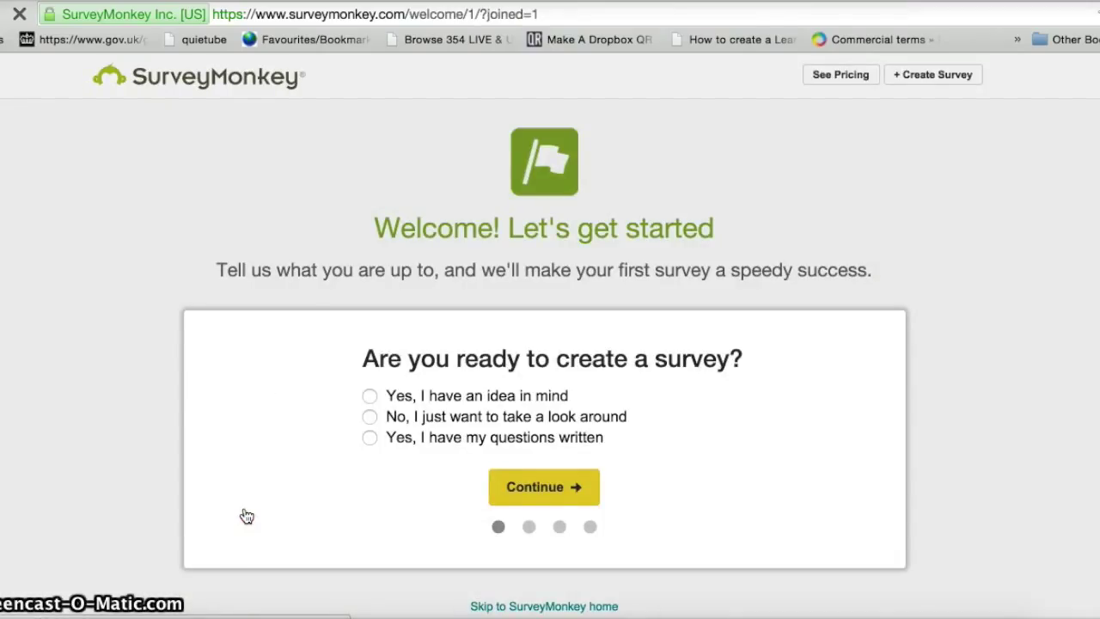
- Skip to SurveyMonkey home, then choose Sign Out from the username dropdown
{"action": "left_click", "coordinate": [502, 606]}
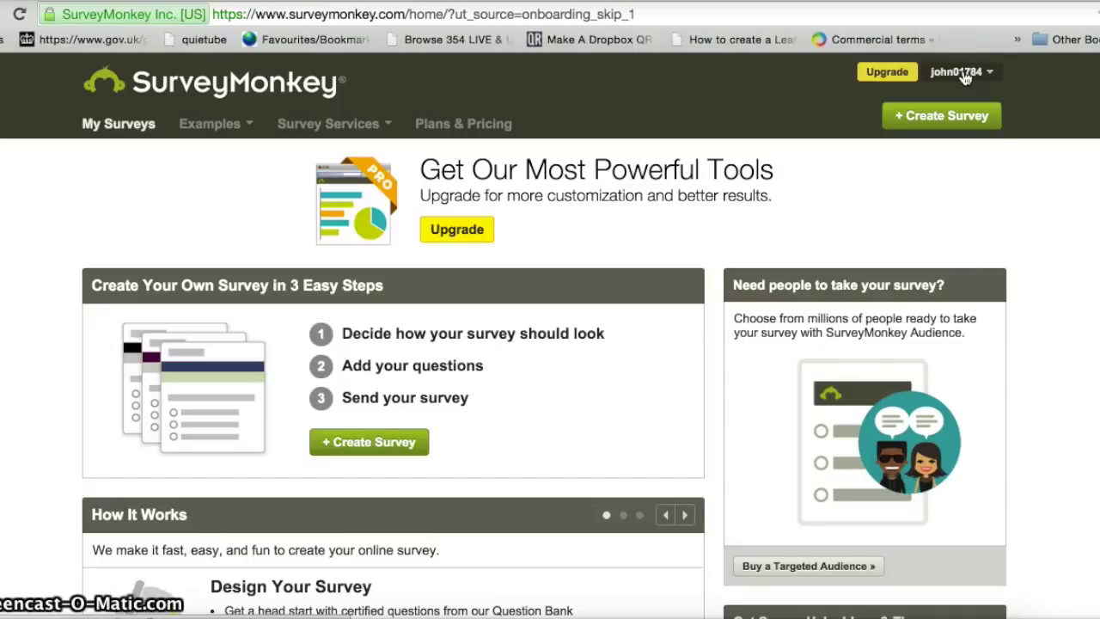
{"action": "left_click", "coordinate": [962, 75]}
{"action": "left_click", "coordinate": [948, 187]}
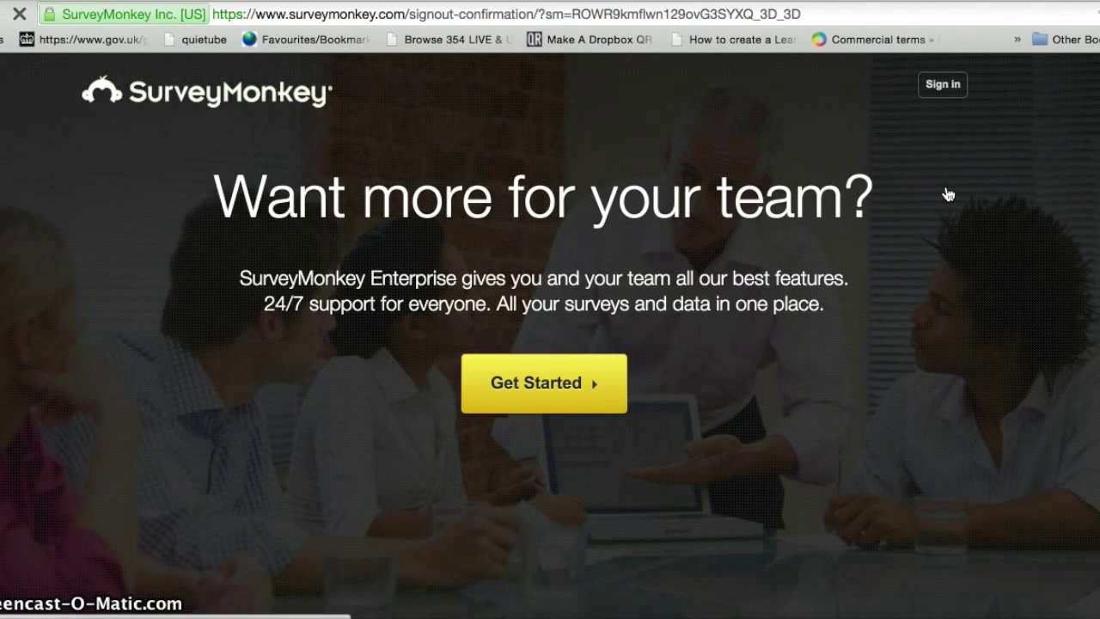
- Go through the sign-in page to its 'Sign Up' link for a fresh sign-up form
{"action": "left_click", "coordinate": [936, 88]}
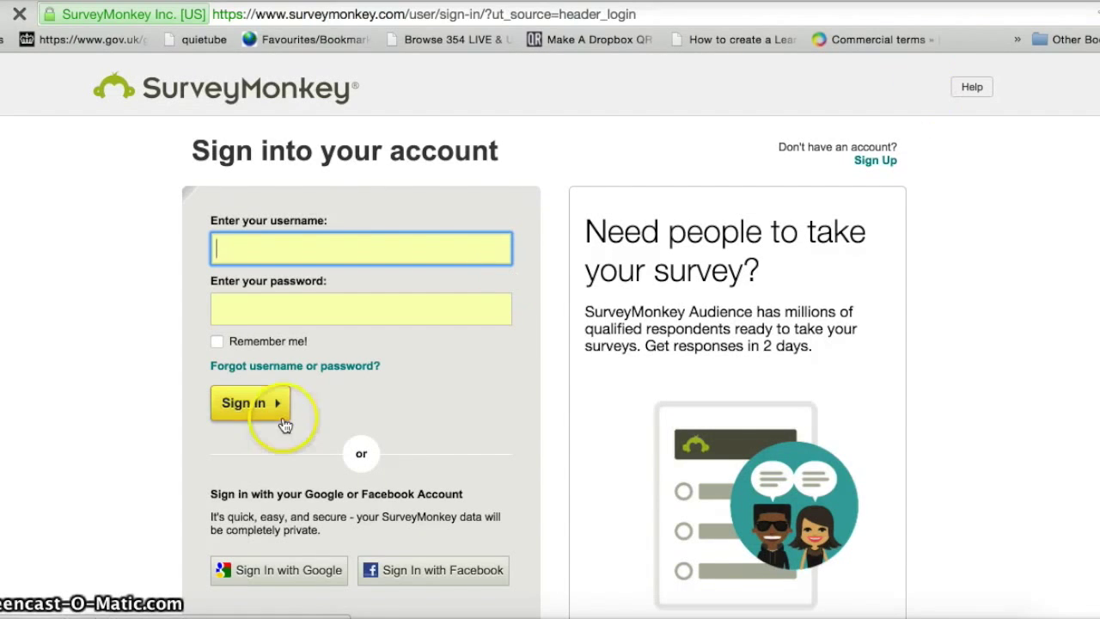
{"action": "left_click", "coordinate": [278, 414]}
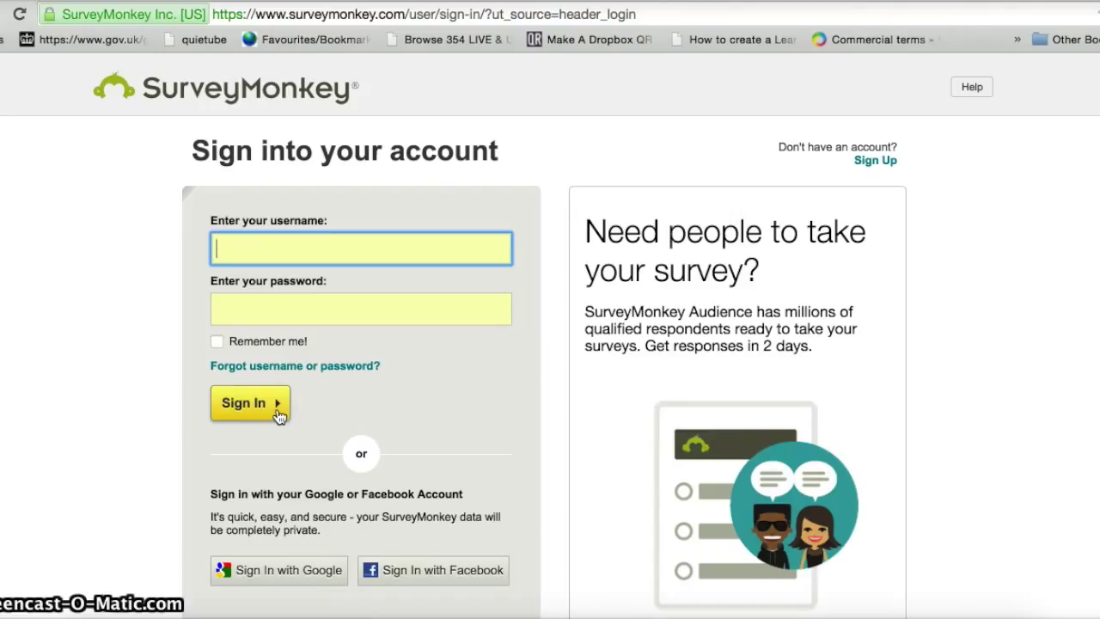
{"action": "left_click", "coordinate": [877, 161]}
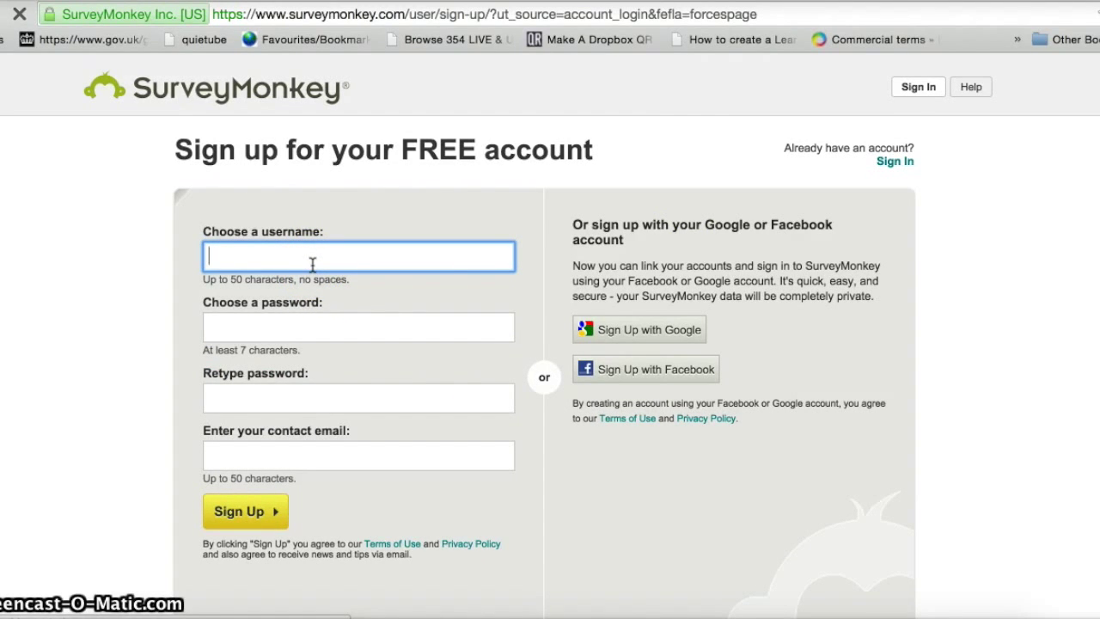
- Enter the second account's username, password twice and suggested contact email, then submit Sign Up
{"action": "type", "text": "sarah"}
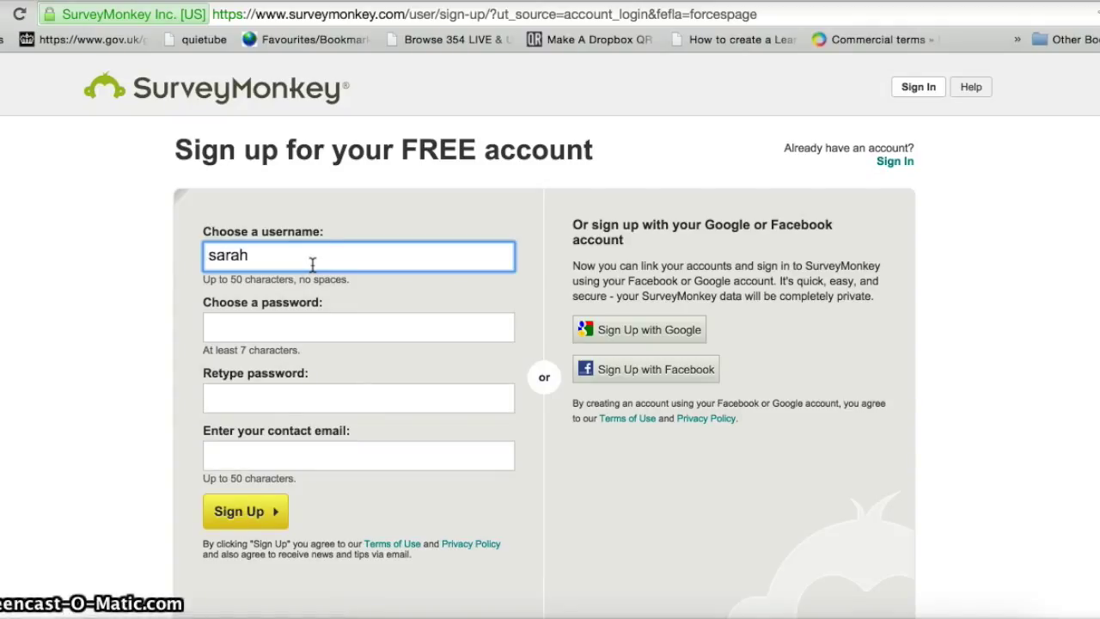
{"action": "type", "text": "0185"}
{"action": "left_click", "coordinate": [285, 324]}
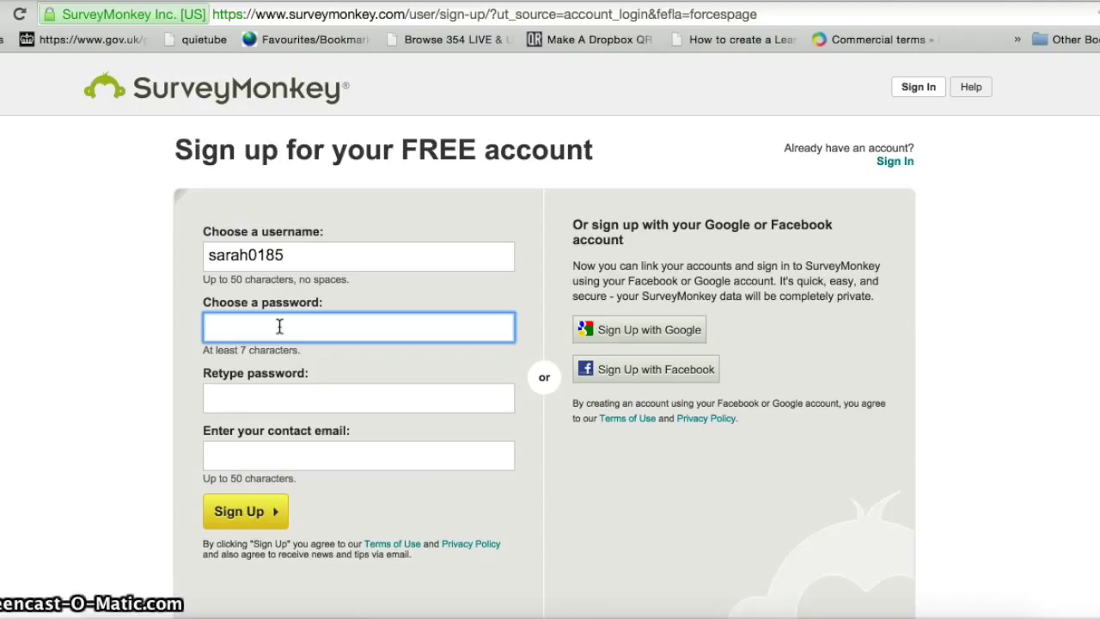
{"action": "type", "text": "*********"}
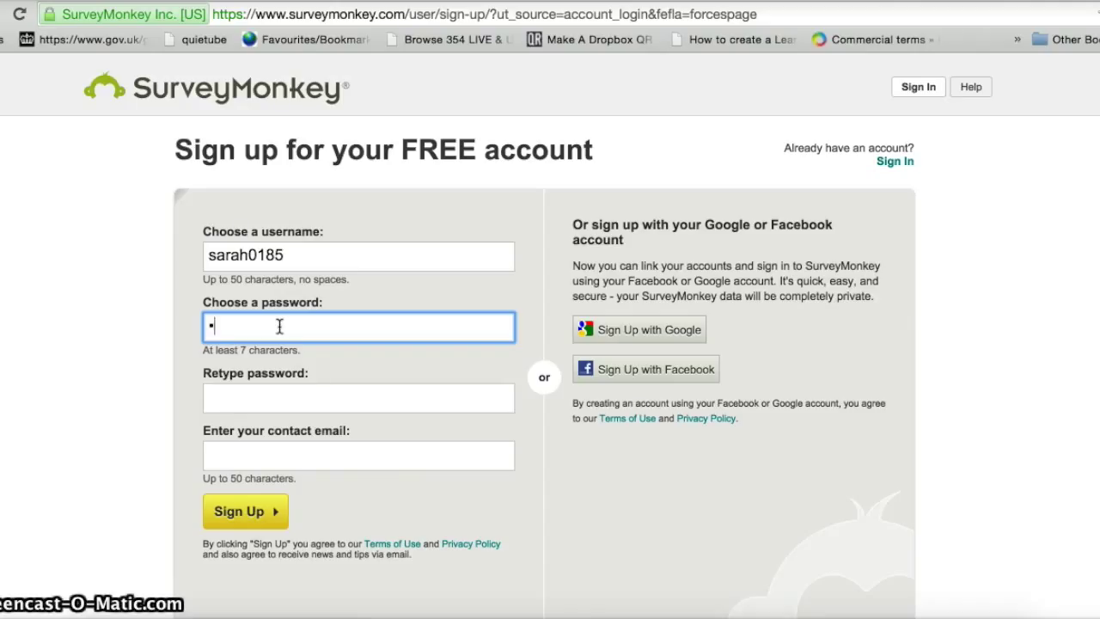
{"action": "type", "text": "***"}
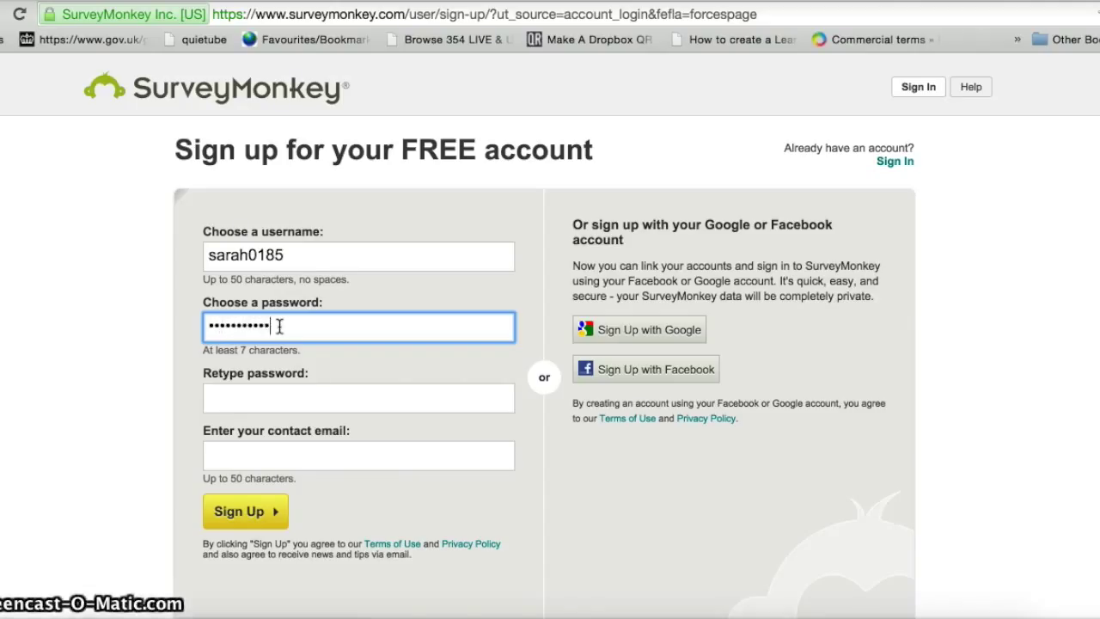
{"action": "left_click", "coordinate": [273, 393]}
{"action": "type", "text": "********"}
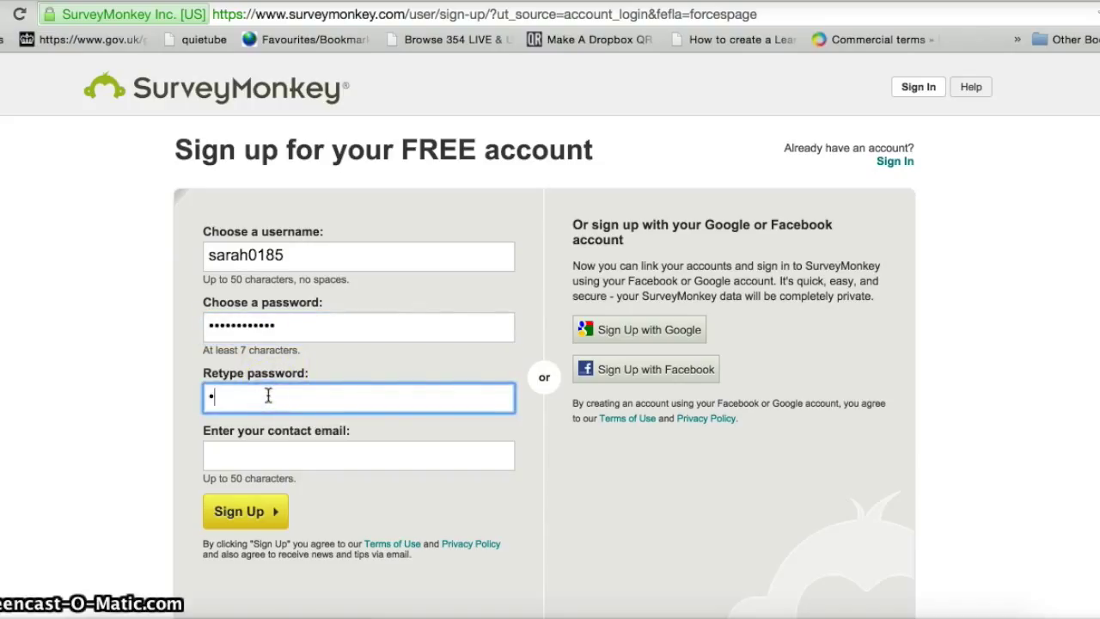
{"action": "type", "text": "****"}
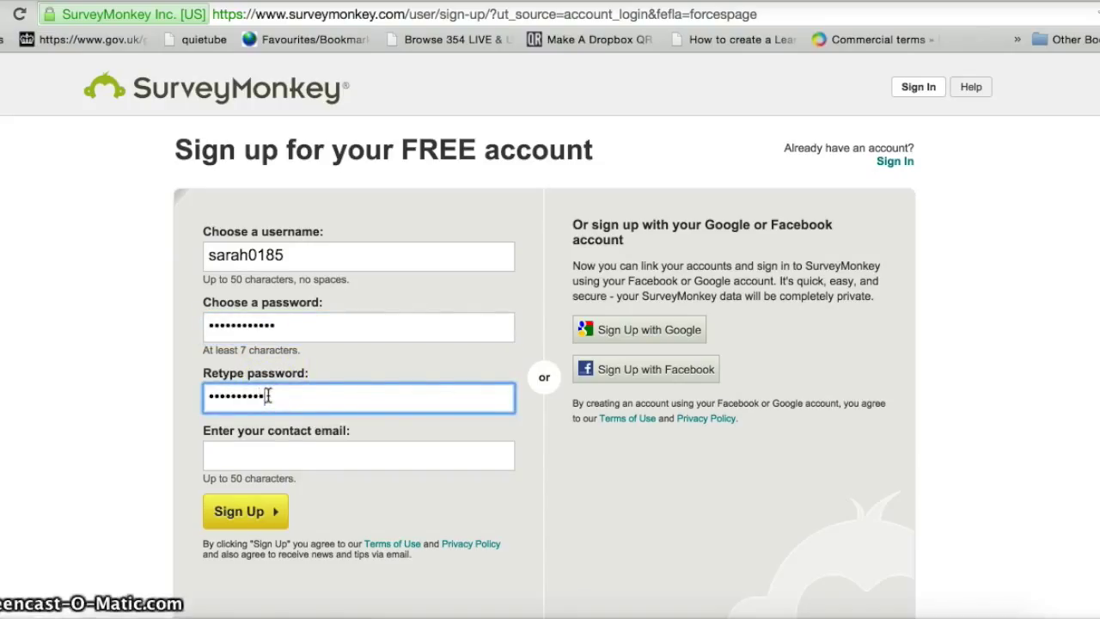
{"action": "left_click", "coordinate": [241, 452]}
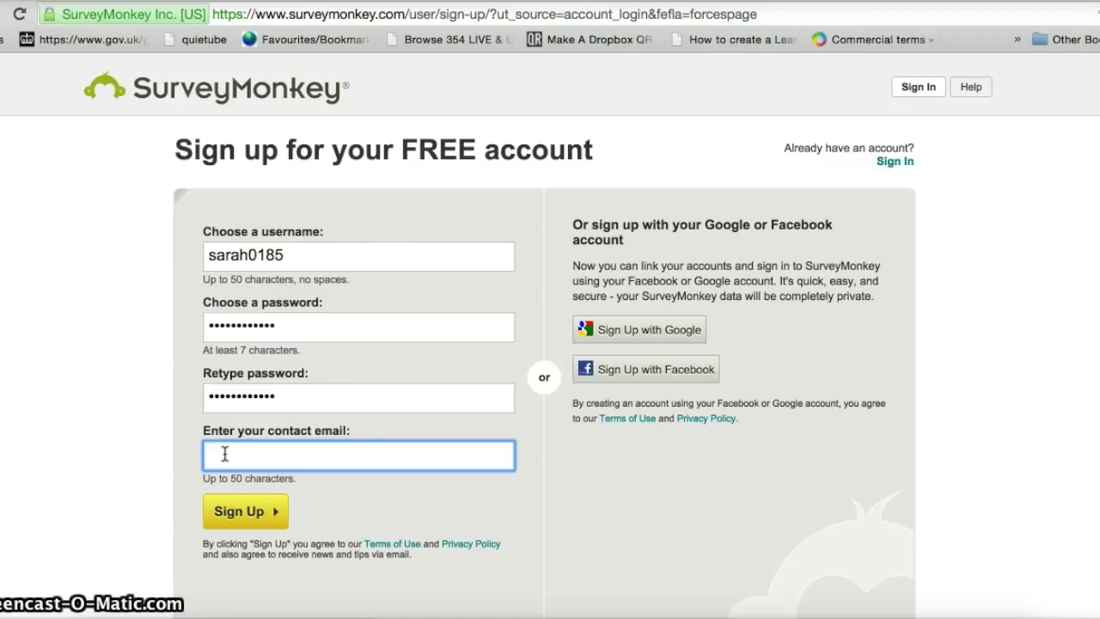
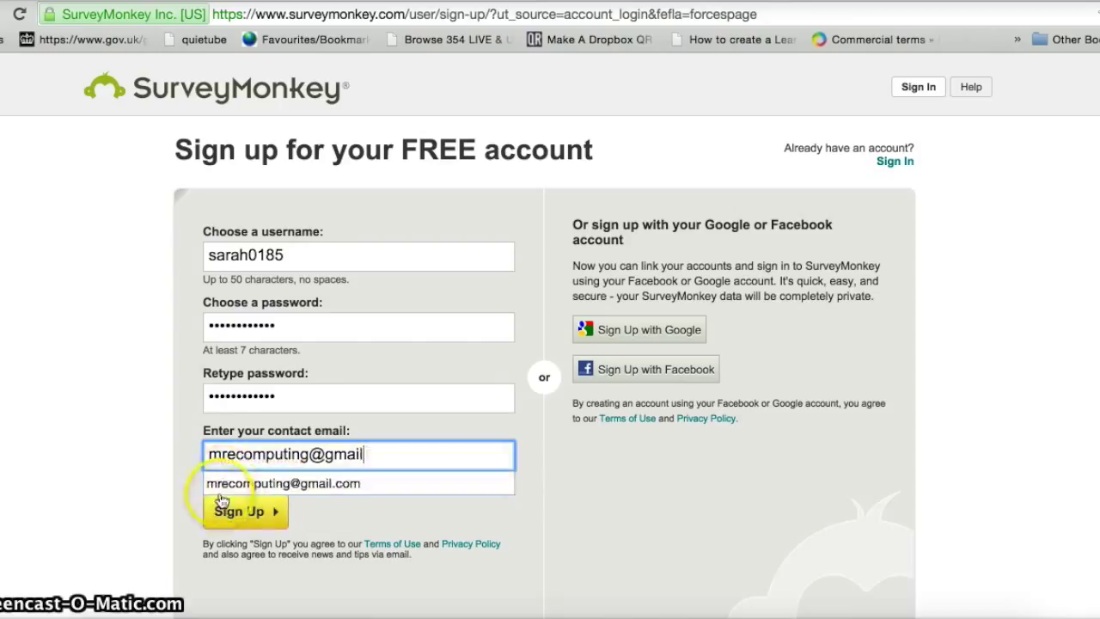
{"action": "left_click", "coordinate": [222, 487]}
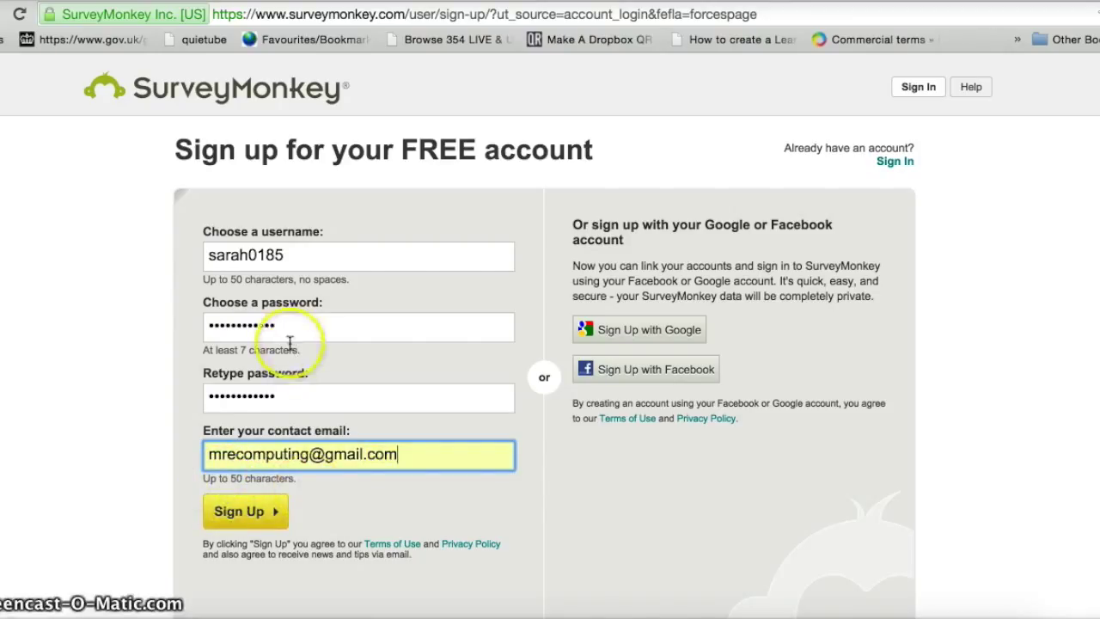
{"action": "left_click", "coordinate": [239, 515]}
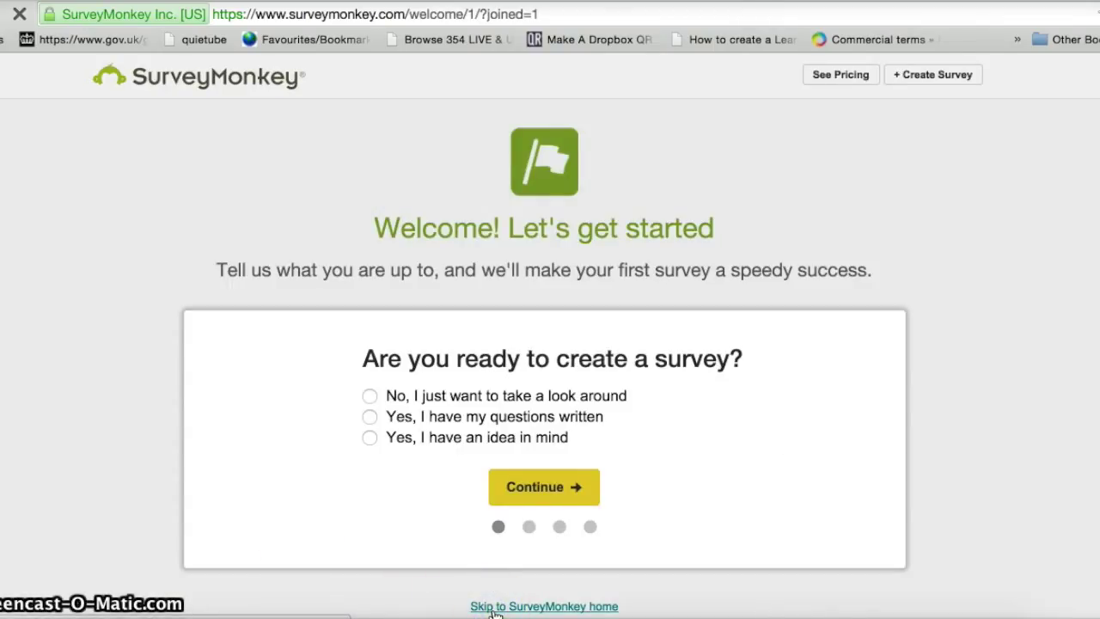
- Choose 'Skip to SurveyMonkey home' on the second account's Welcome page
{"action": "left_click", "coordinate": [495, 607]}
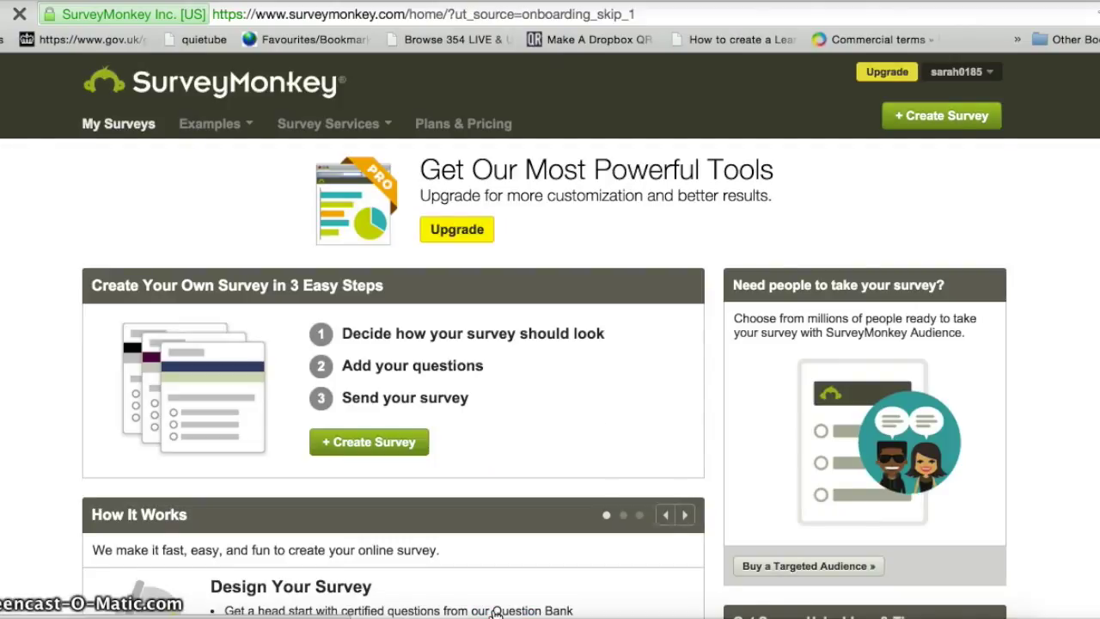
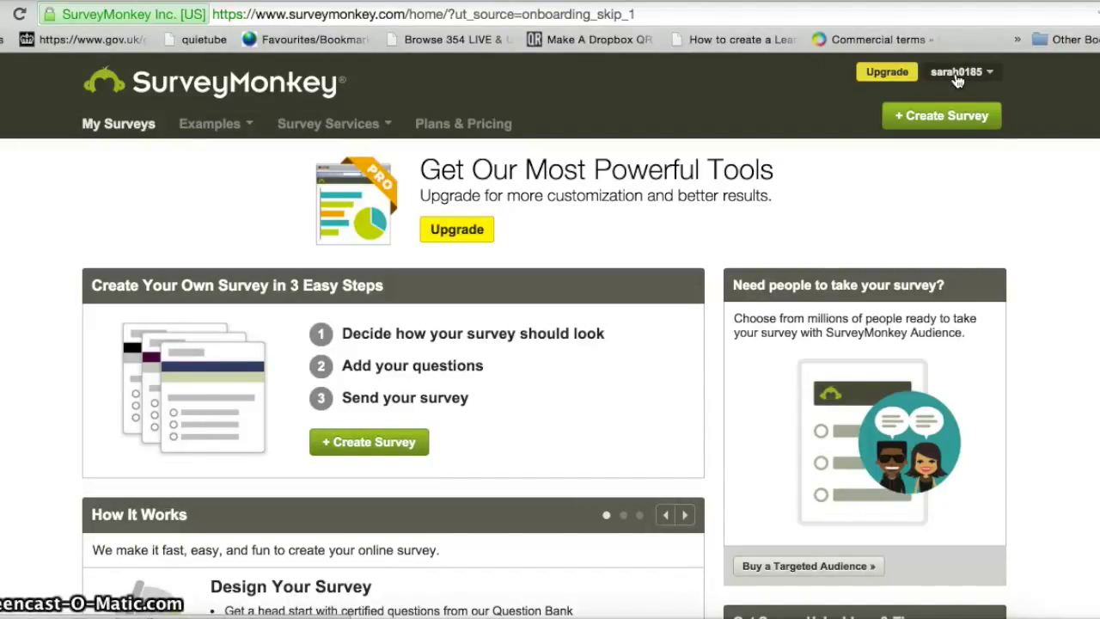
- Sign out of the current account and sign back in with the other account's saved username and password
{"action": "left_click", "coordinate": [958, 75]}
{"action": "left_click", "coordinate": [951, 187]}
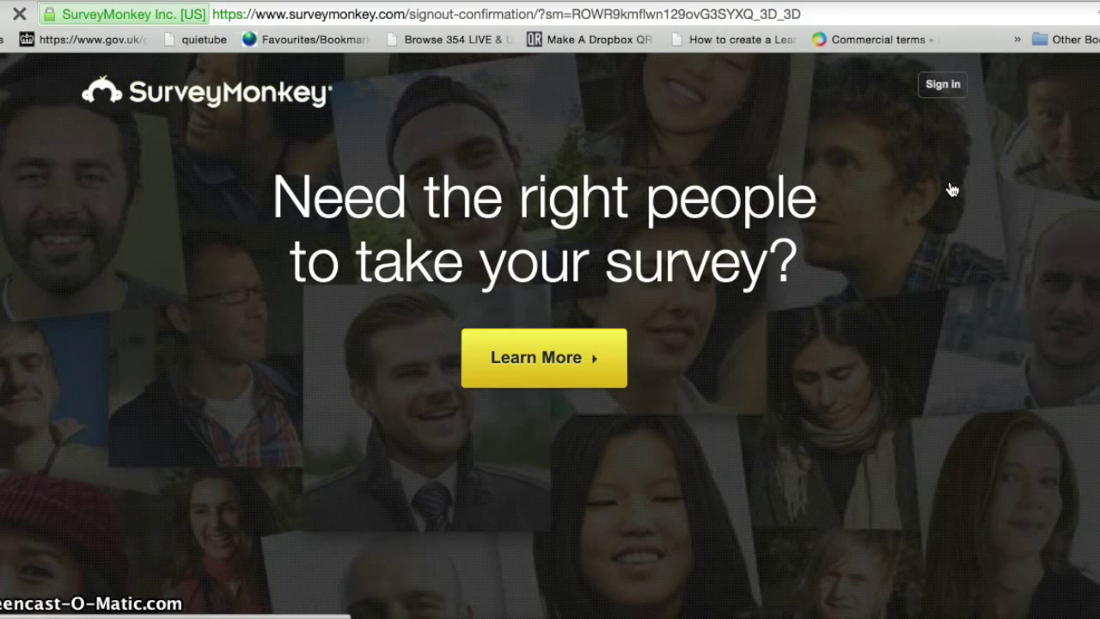
{"action": "left_click", "coordinate": [942, 86]}
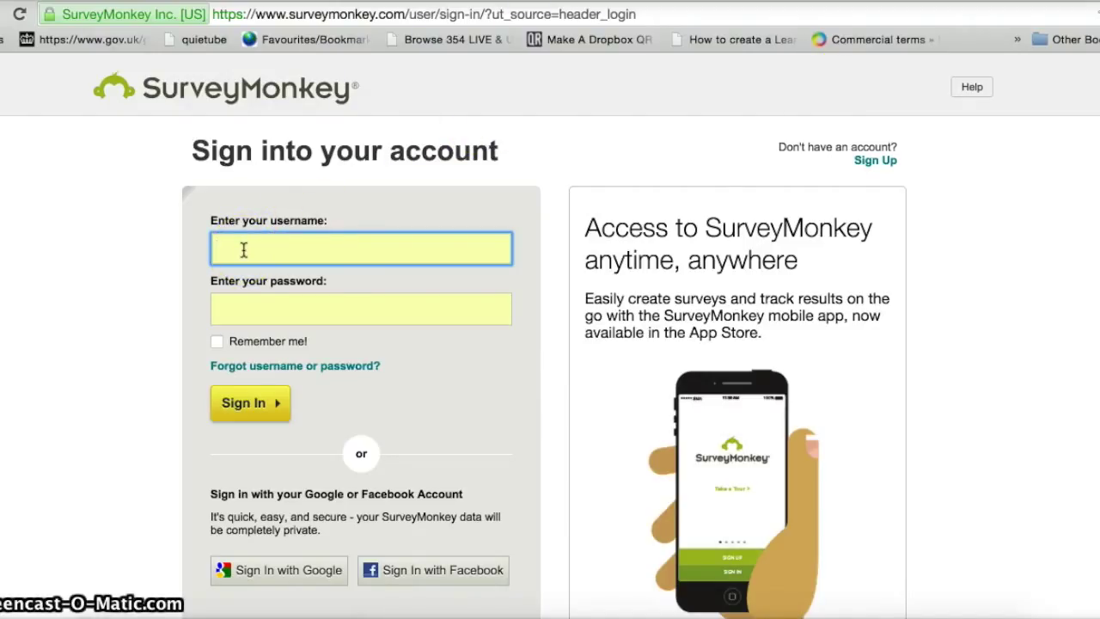
{"action": "type", "text": "john01784"}
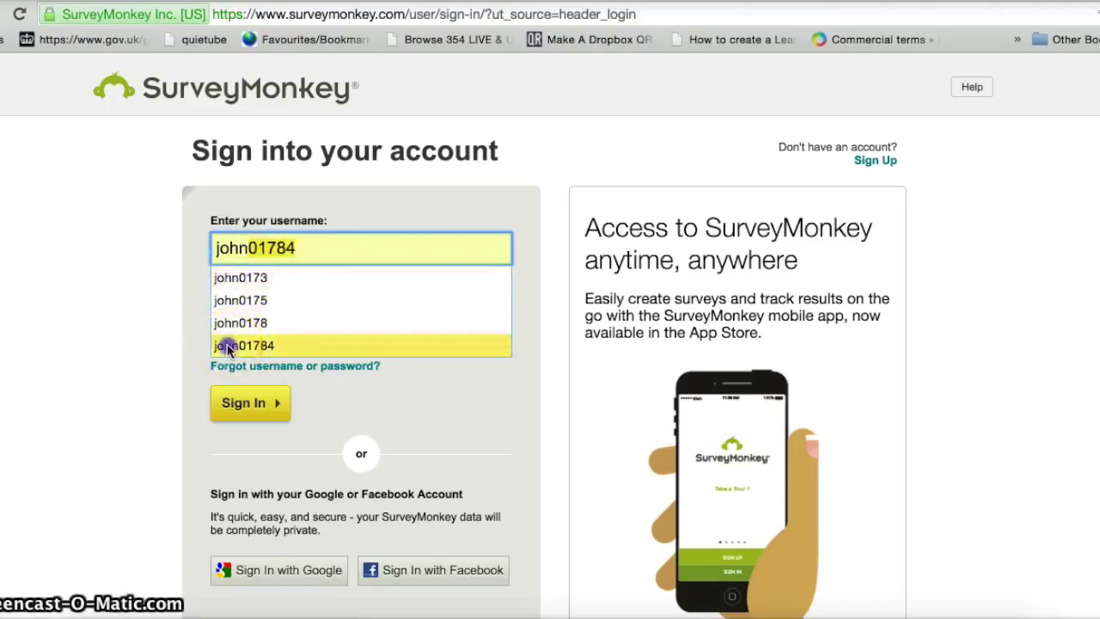
{"action": "left_click", "coordinate": [226, 345]}
{"action": "left_click", "coordinate": [233, 312]}
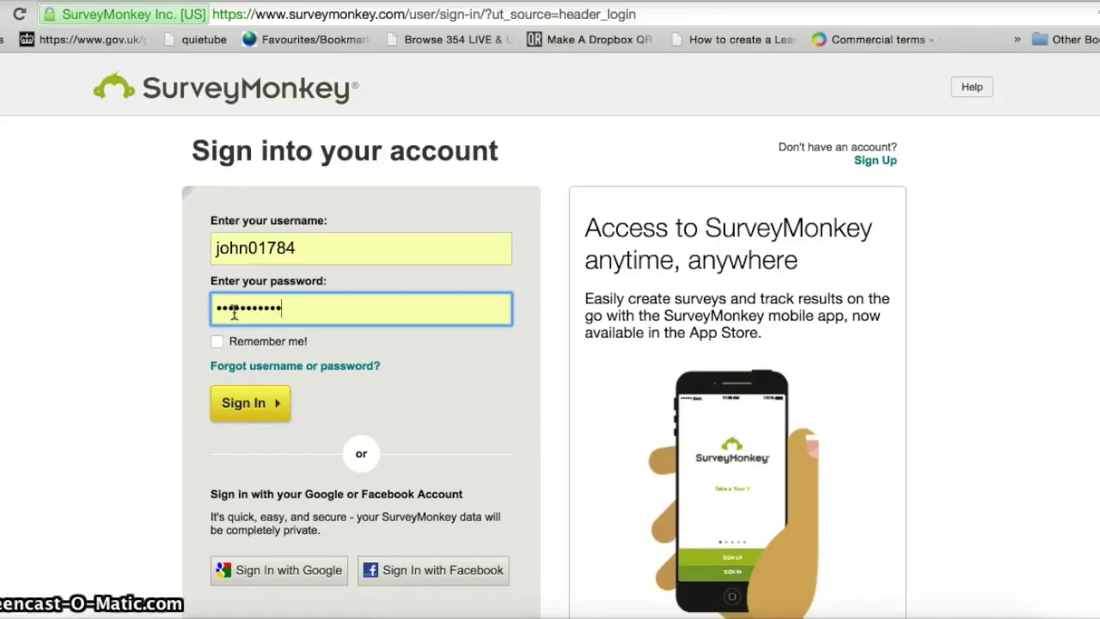
{"action": "left_click", "coordinate": [244, 404]}
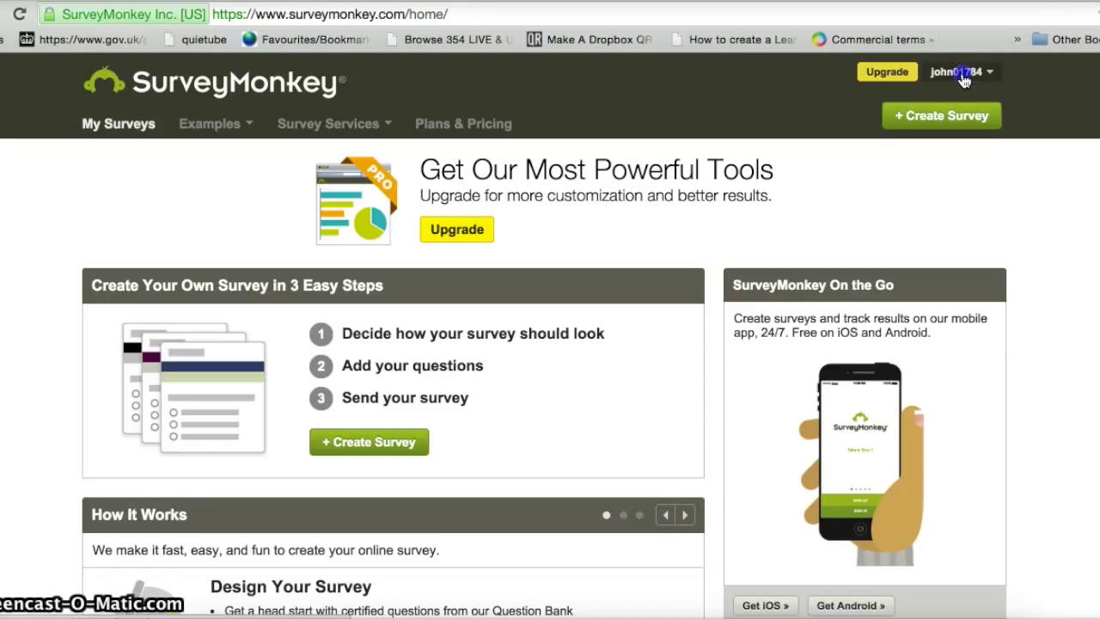
- Start a new survey from scratch named 'SPAG QUIZ' with category Education and open its editor
{"action": "left_click", "coordinate": [963, 76]}
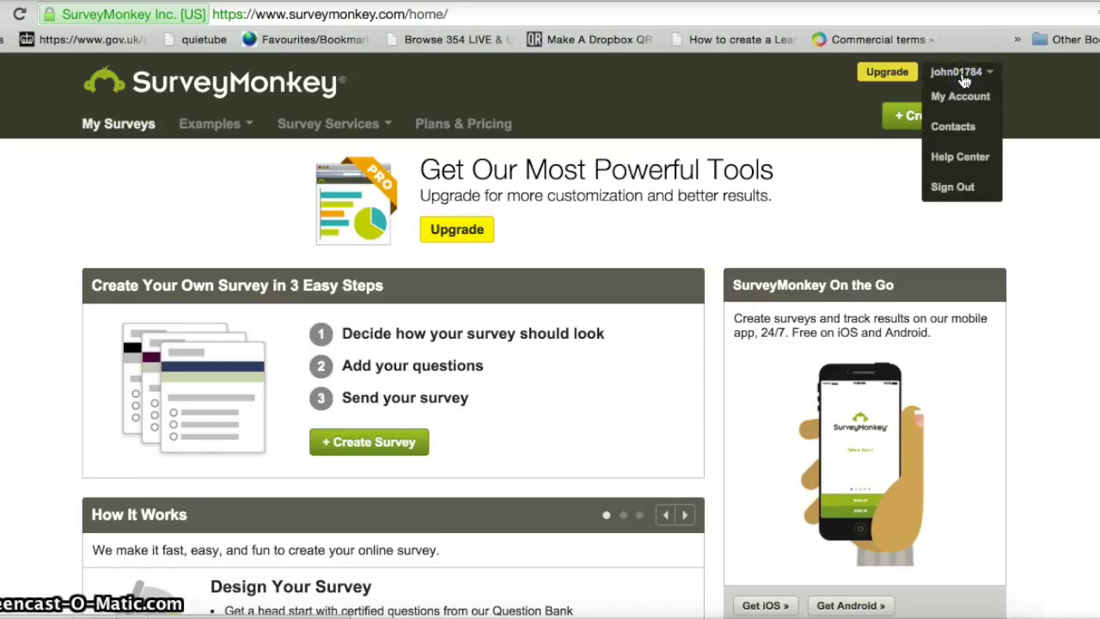
{"action": "left_click", "coordinate": [860, 201]}
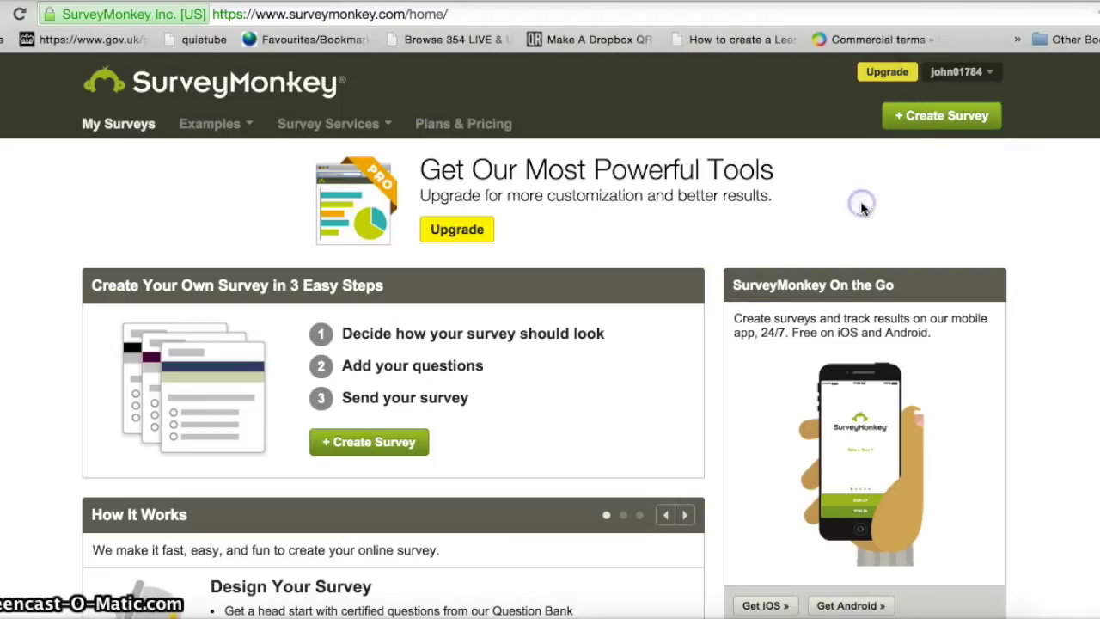
{"action": "left_click", "coordinate": [936, 127]}
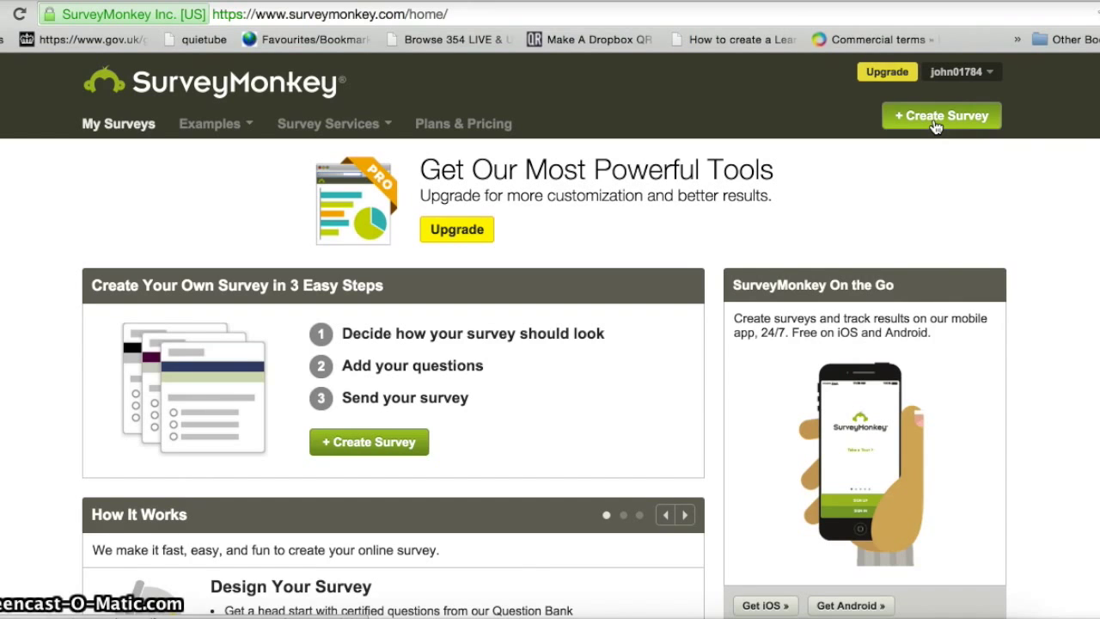
{"action": "left_click", "coordinate": [935, 127]}
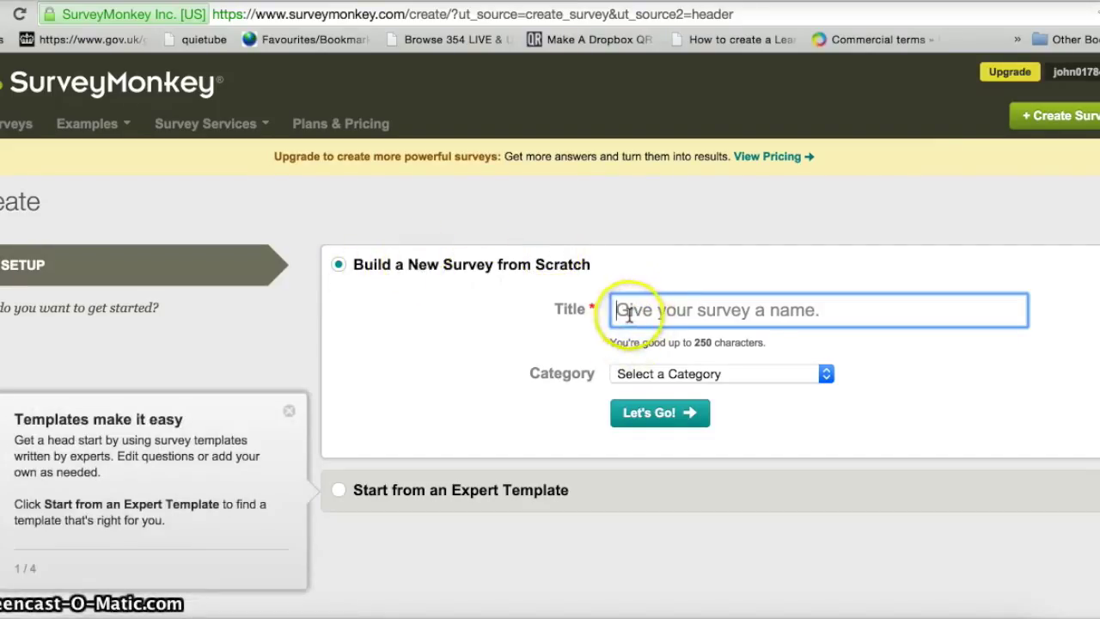
{"action": "type", "text": "SPA"}
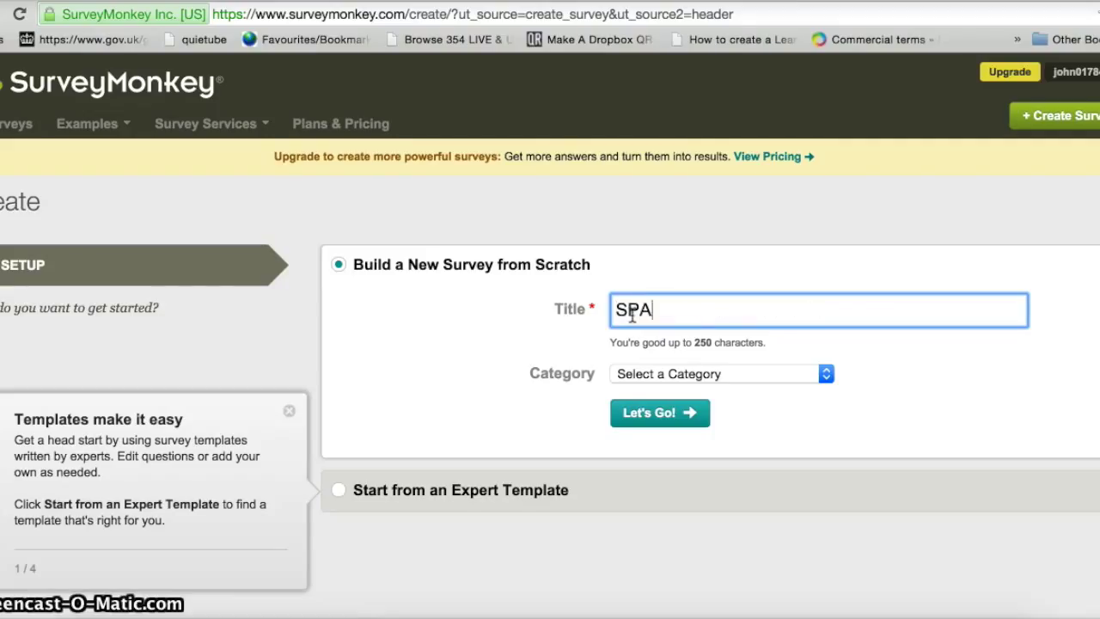
{"action": "type", "text": "G QUIZ"}
{"action": "left_click", "coordinate": [823, 374]}
{"action": "left_click", "coordinate": [761, 452]}
{"action": "left_click", "coordinate": [687, 414]}
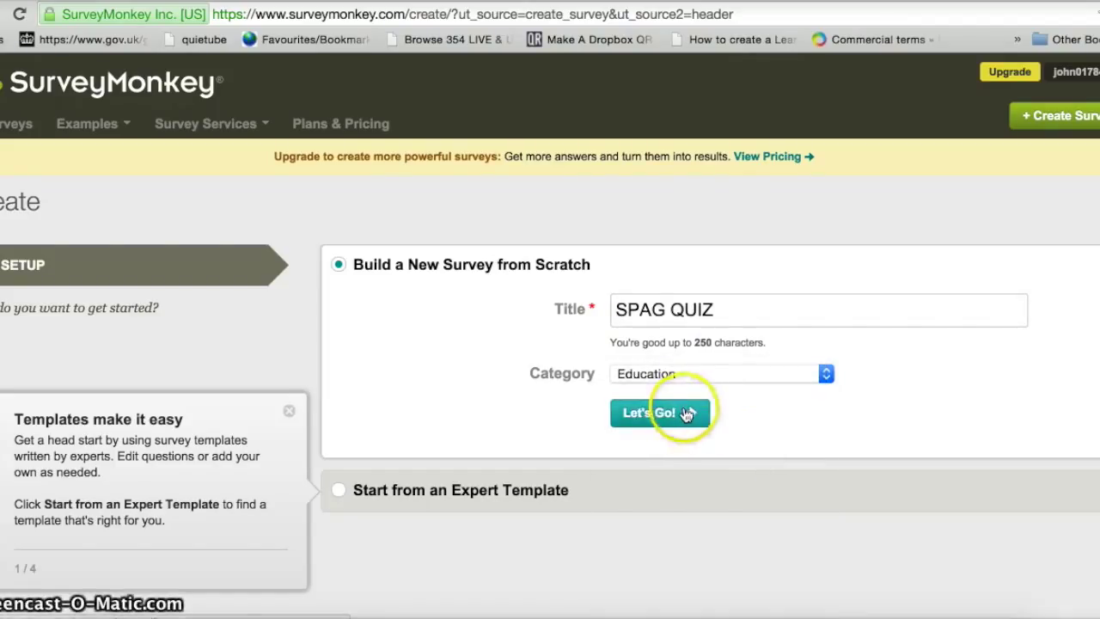
{"action": "left_click", "coordinate": [663, 417]}
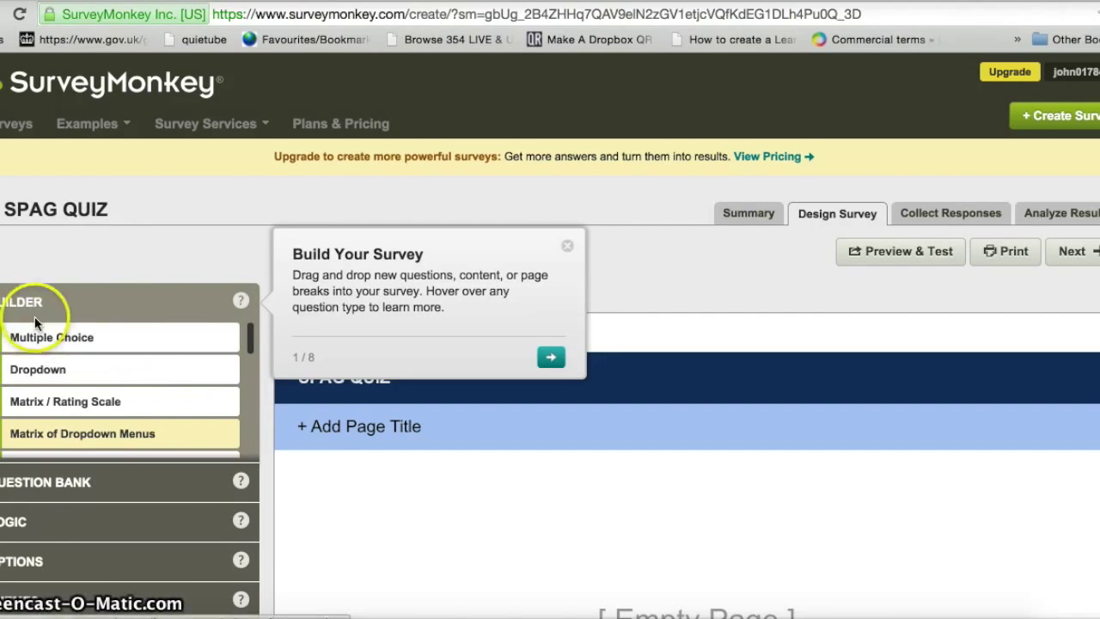
- Insert a Multiple Choice question from the Builder panel onto page 1 of SPAG QUIZ
{"action": "mouse_move", "coordinate": [243, 352]}
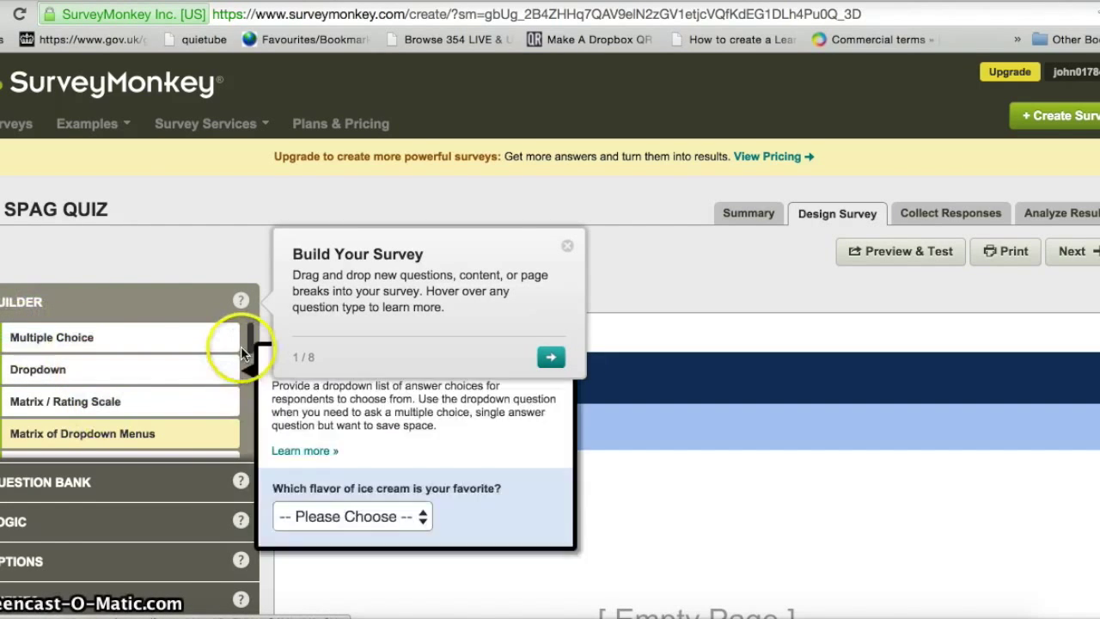
{"action": "left_click_drag", "start_coordinate": [247, 335], "coordinate": [238, 326]}
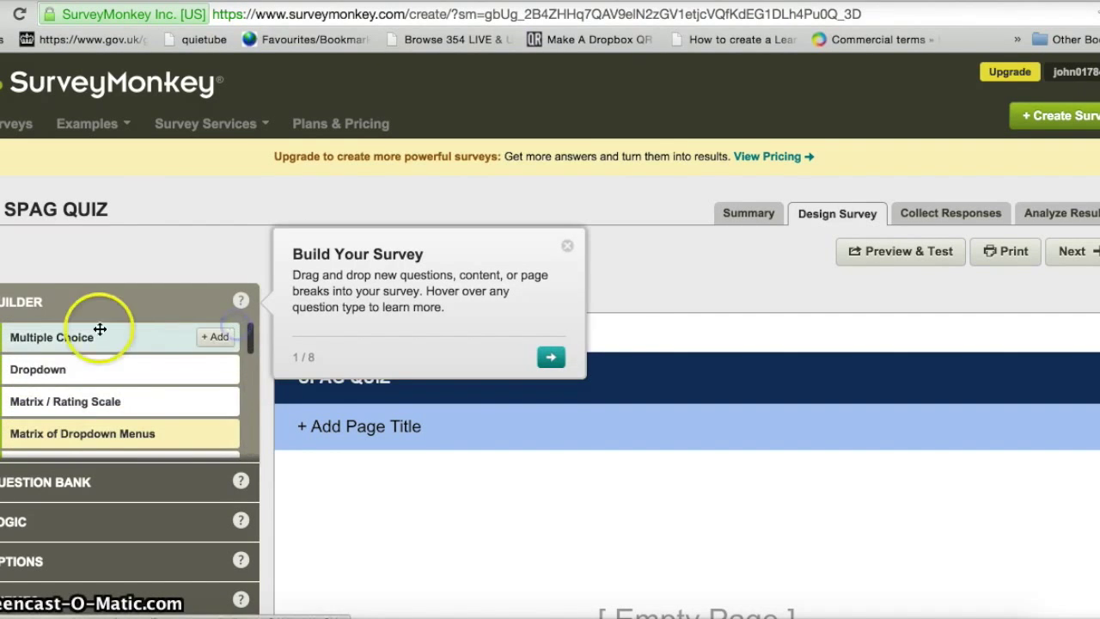
{"action": "mouse_move", "coordinate": [68, 337]}
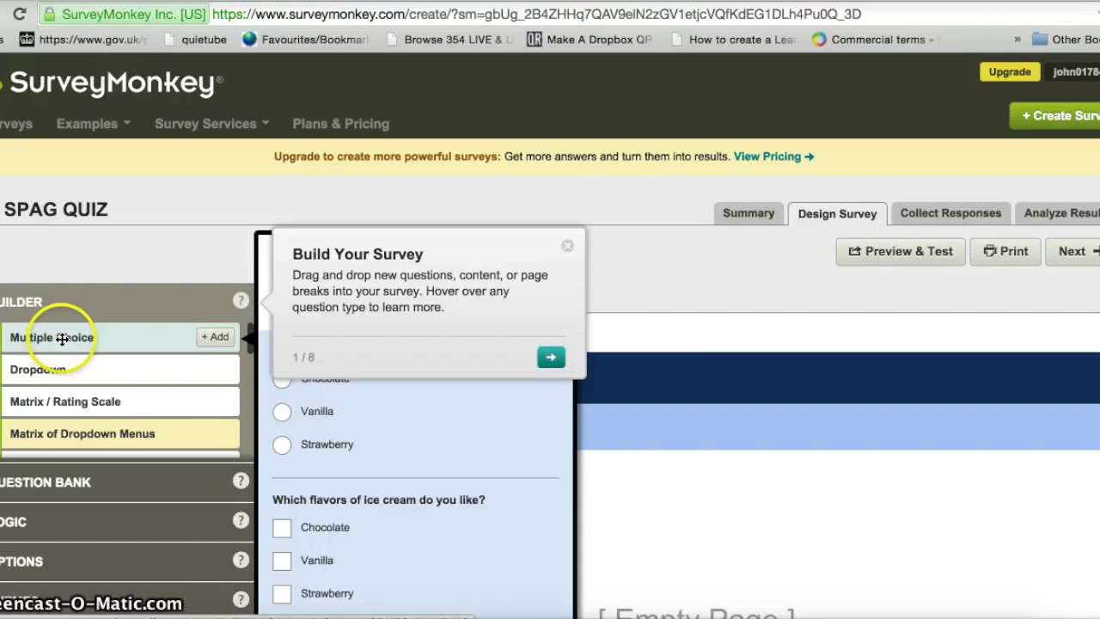
{"action": "left_click", "coordinate": [62, 338]}
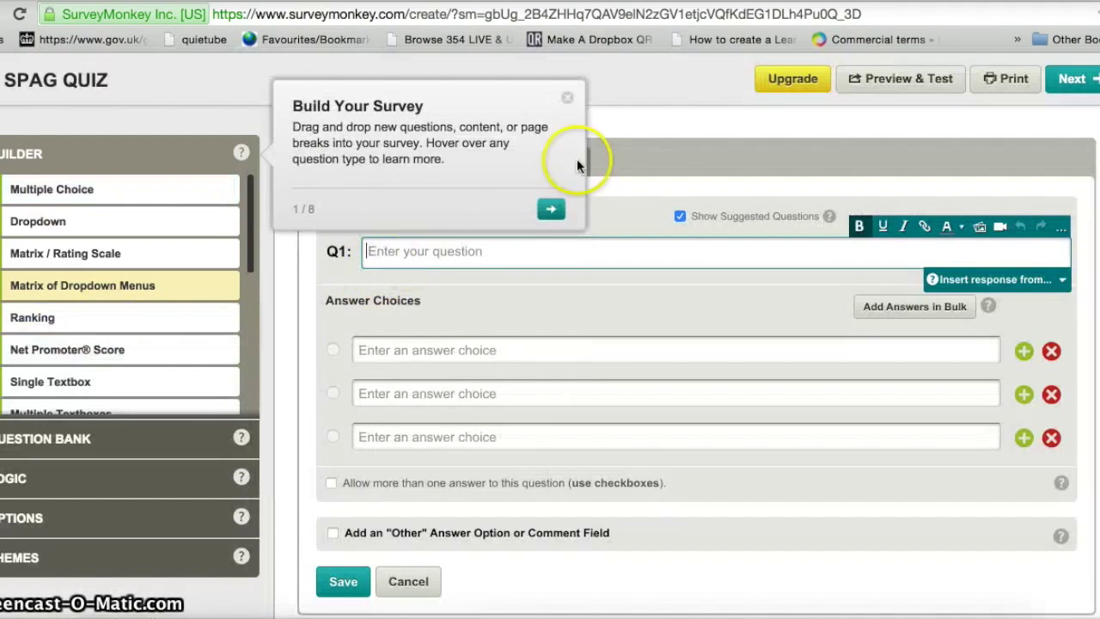
- Dismiss the tip and enter 'Which word is spelt correctly?' as the Q1 text
{"action": "left_click", "coordinate": [568, 100]}
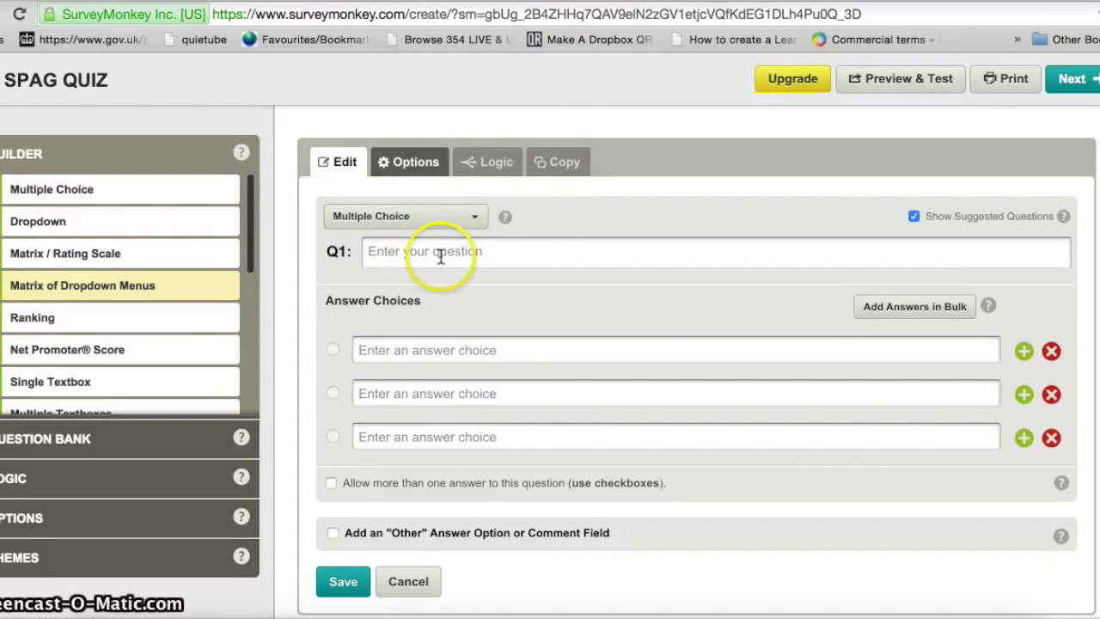
{"action": "left_click", "coordinate": [383, 254]}
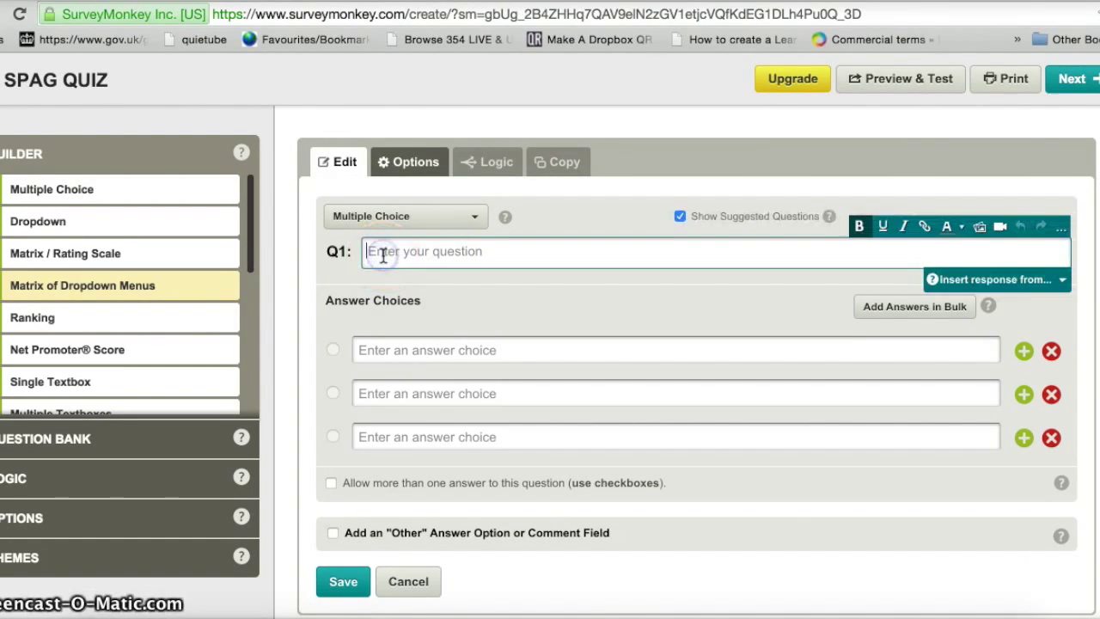
{"action": "type", "text": "Which word is spelt correctly?"}
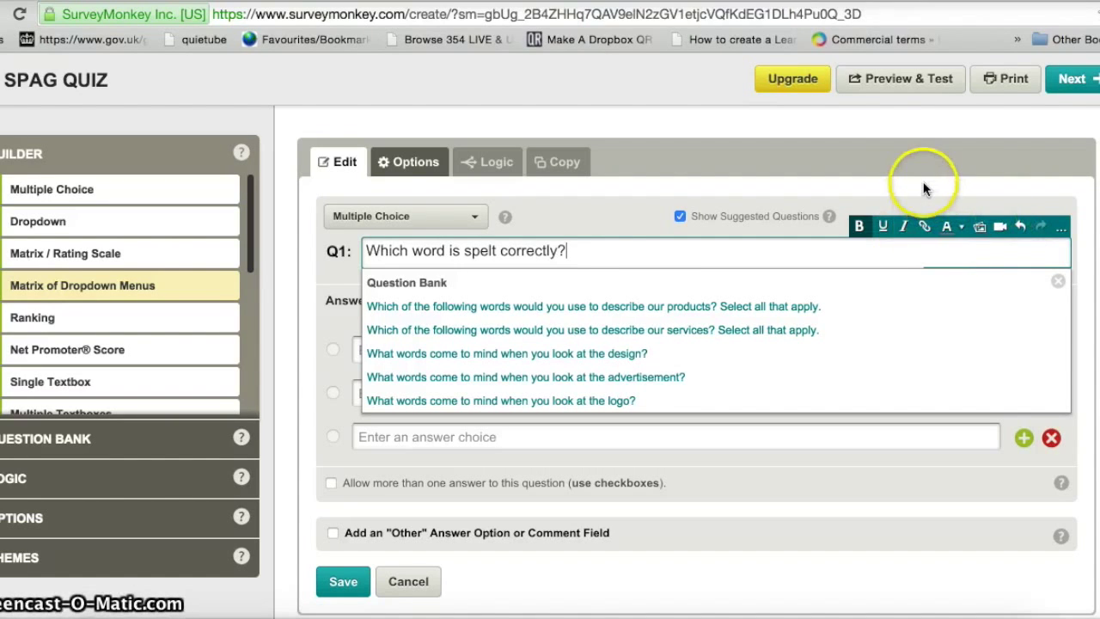
{"action": "left_click", "coordinate": [710, 176]}
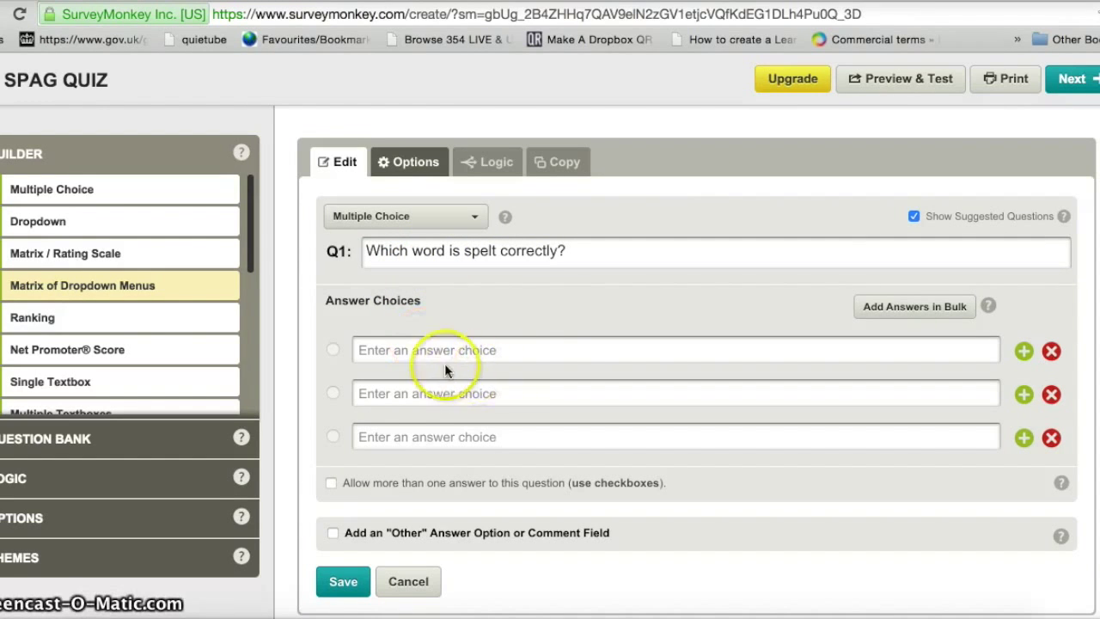
- Enter Q1's choices fierce, feirce and feerce, plus a fourth row reading feeyrce
{"action": "left_click", "coordinate": [388, 350]}
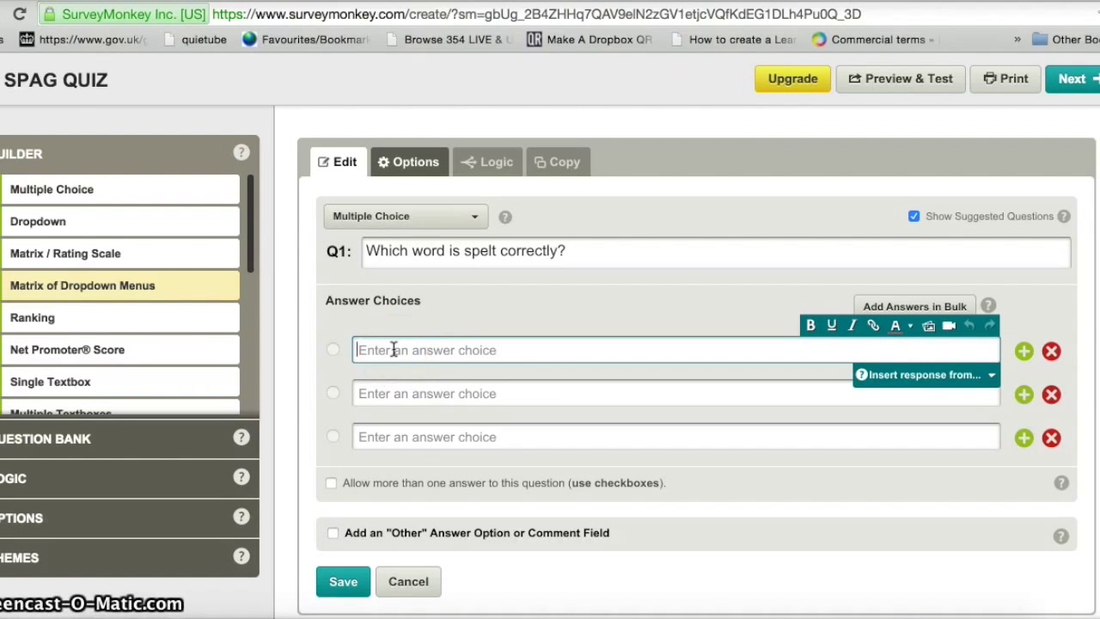
{"action": "type", "text": "fierce"}
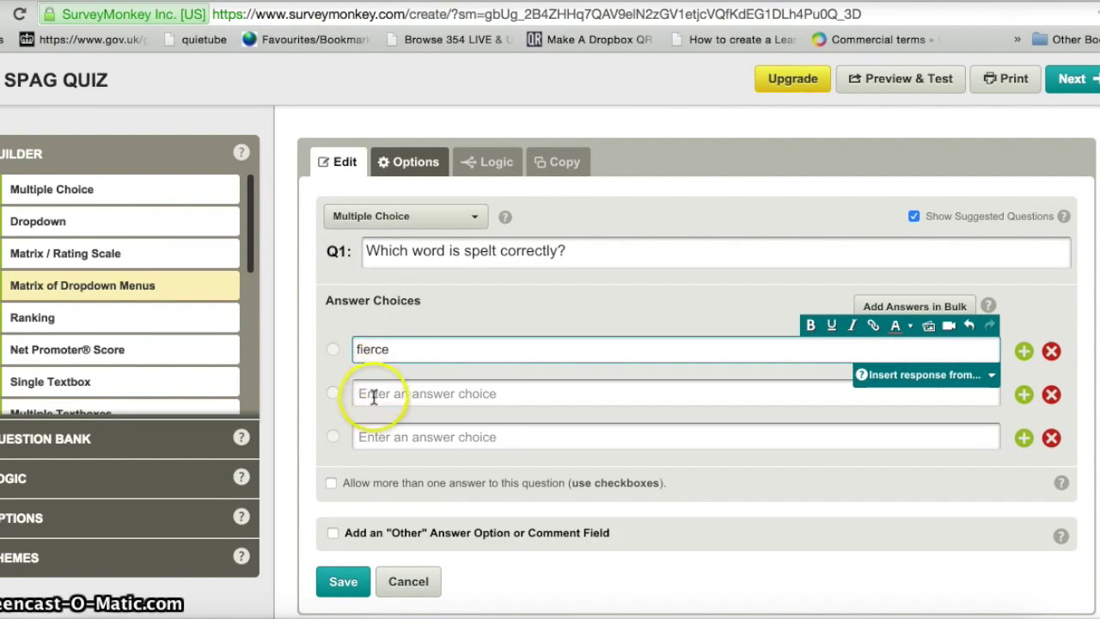
{"action": "left_click", "coordinate": [371, 399]}
{"action": "type", "text": "feirce"}
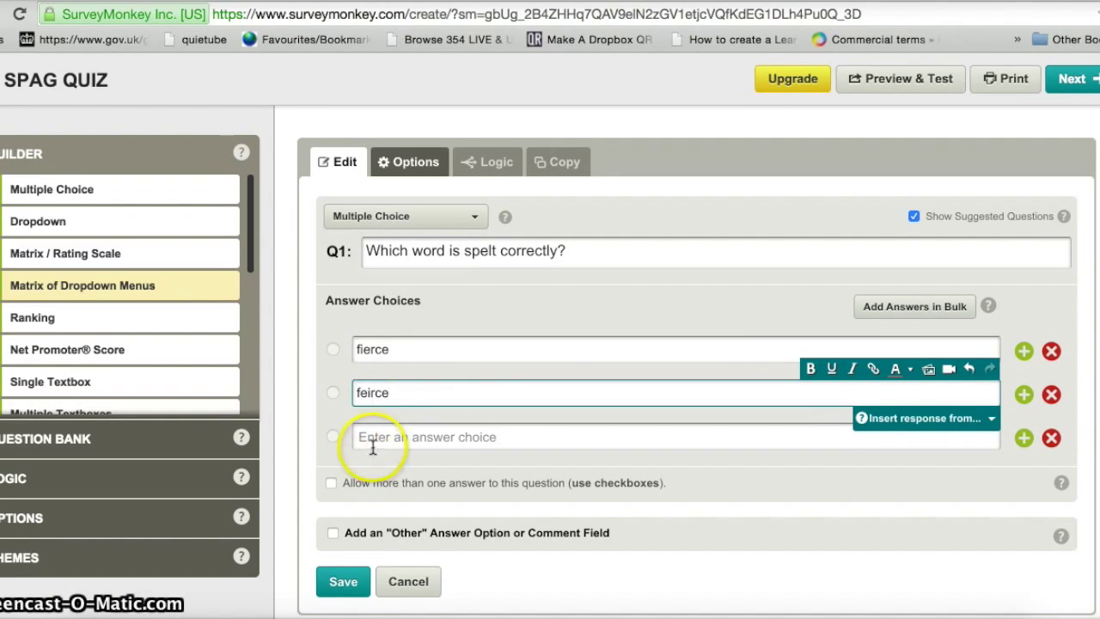
{"action": "left_click", "coordinate": [371, 436]}
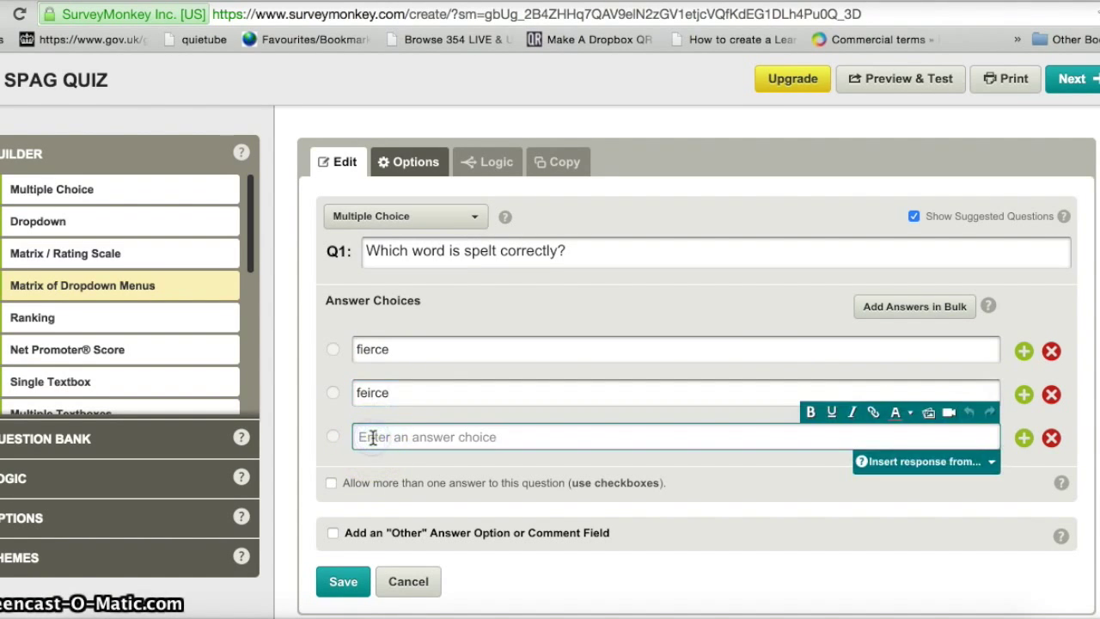
{"action": "type", "text": "feerce"}
{"action": "left_click", "coordinate": [469, 443]}
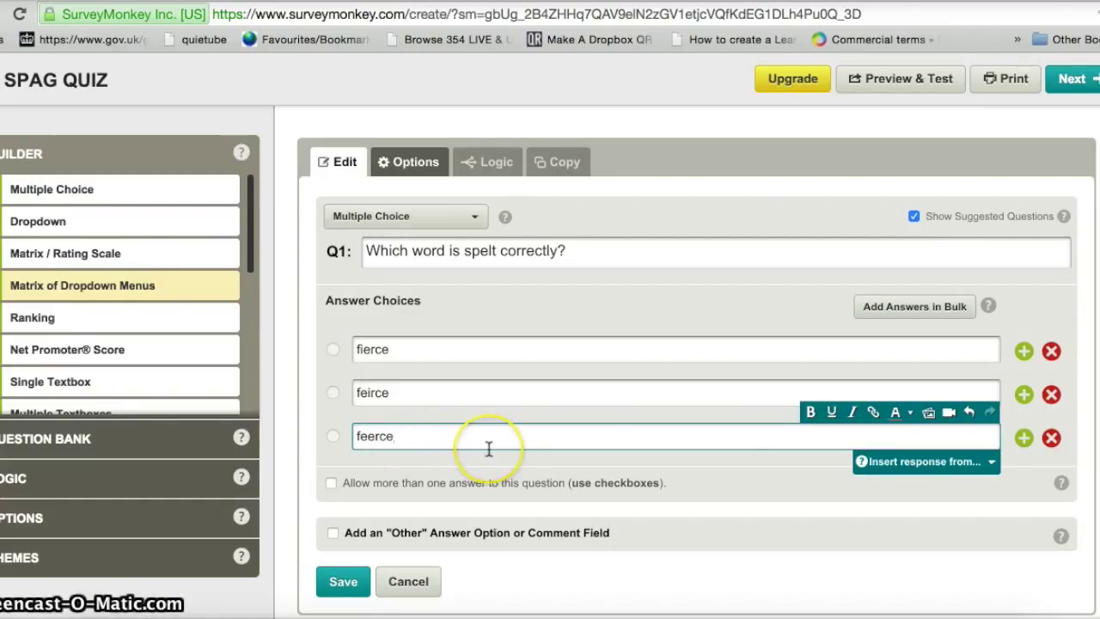
{"action": "left_click", "coordinate": [1021, 441]}
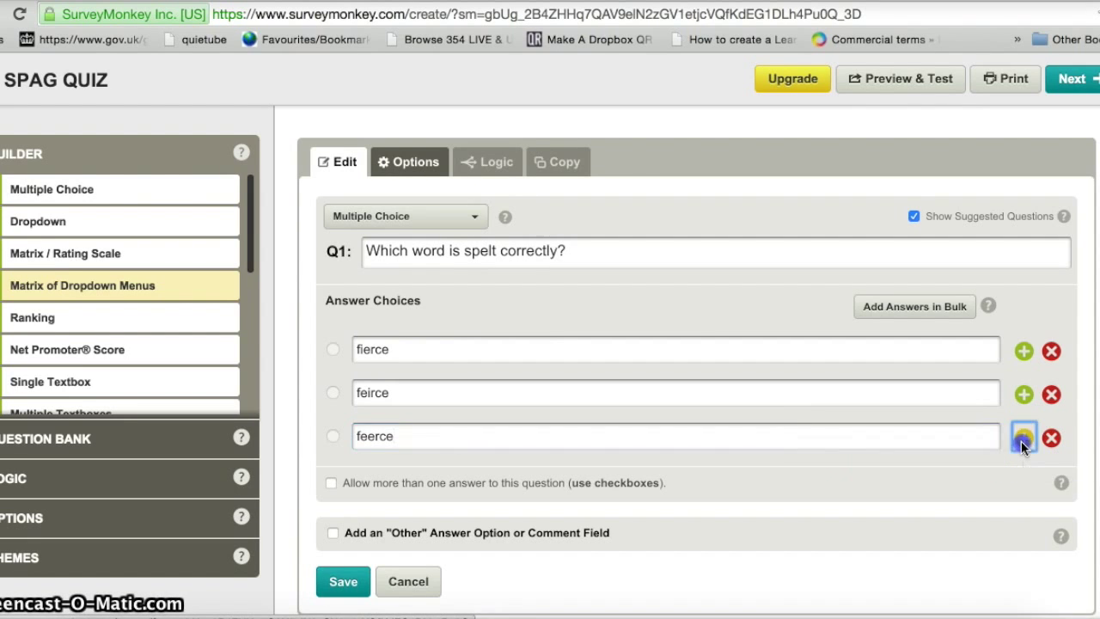
{"action": "type", "text": "feeyrce"}
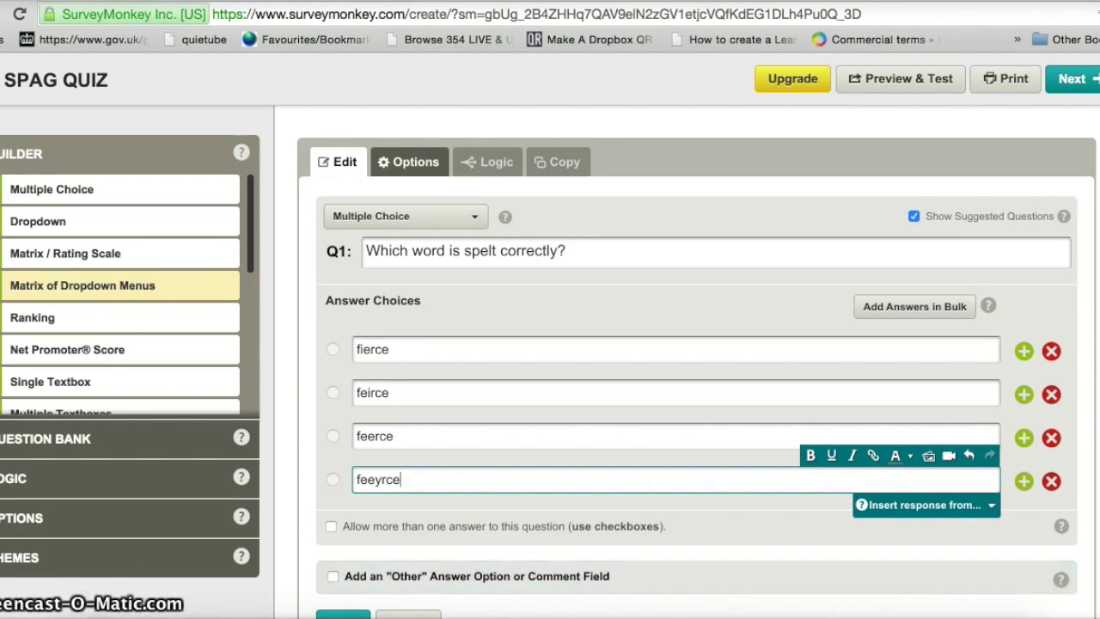
- Add an 'Other (please specify)' choice to Q1, save it, and reopen it for editing
{"action": "scroll", "coordinate": [696, 374], "scroll_direction": "down", "scroll_amount": 2}
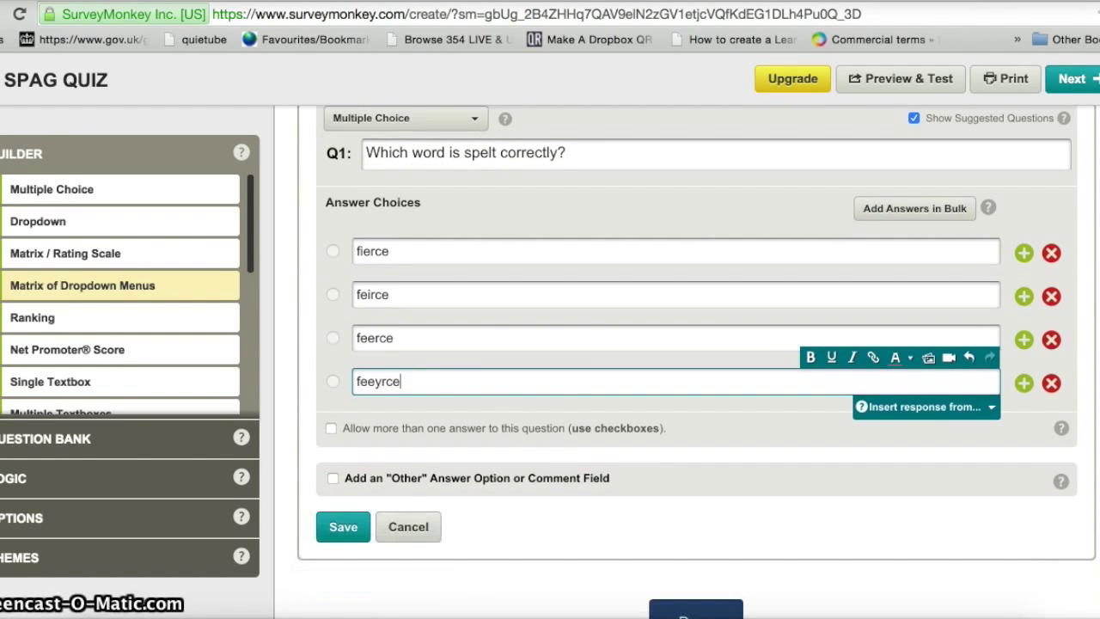
{"action": "left_click", "coordinate": [333, 479]}
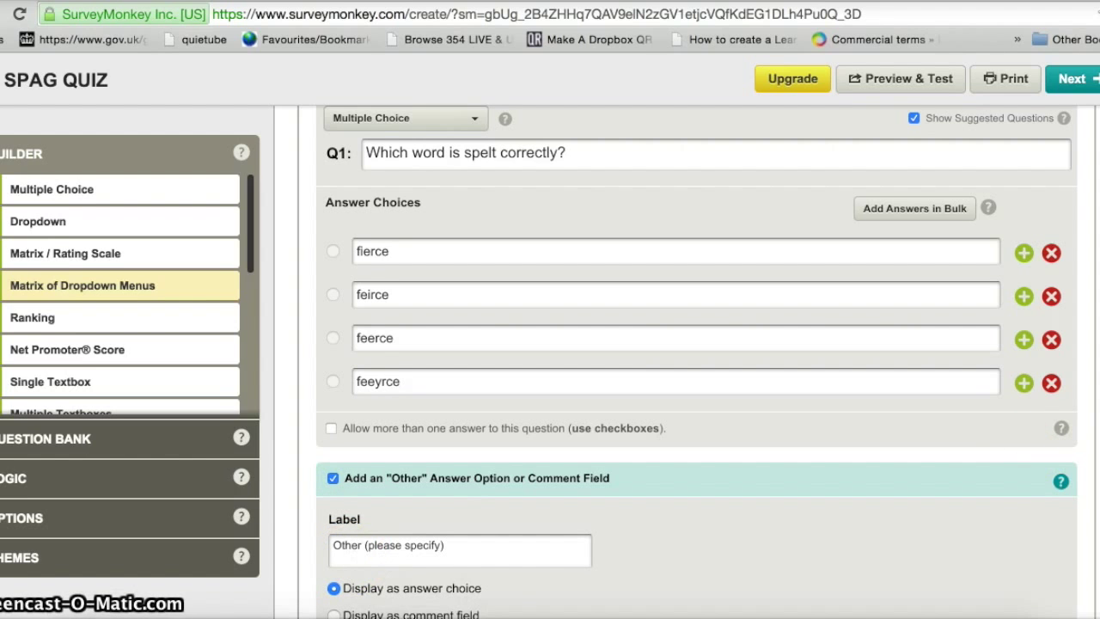
{"action": "scroll", "coordinate": [695, 361], "scroll_direction": "down", "scroll_amount": 2}
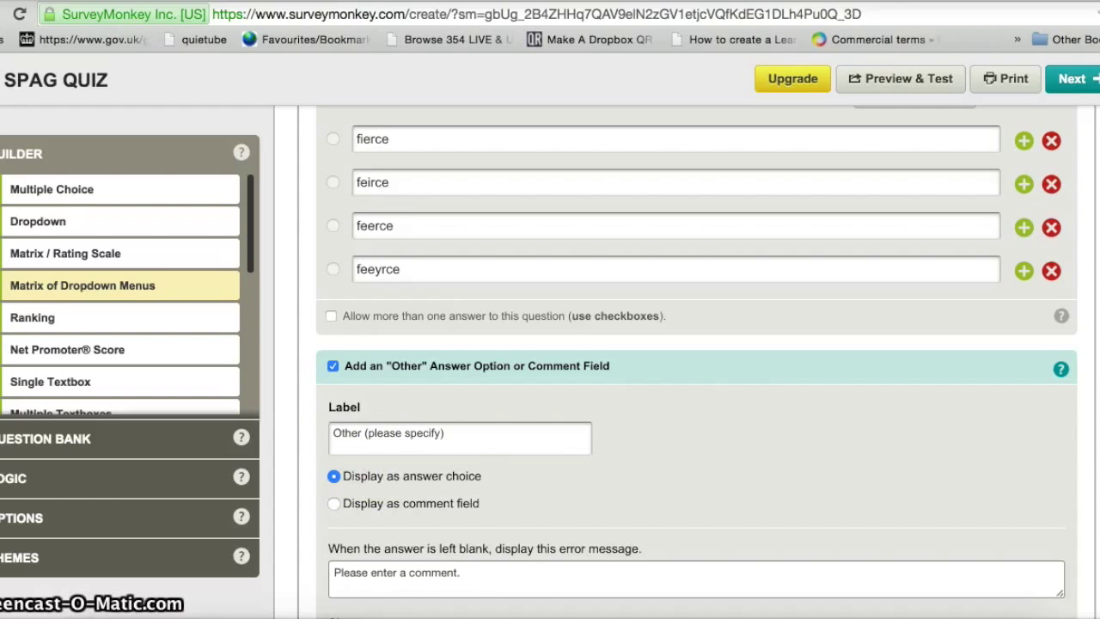
{"action": "scroll", "coordinate": [695, 360], "scroll_direction": "down", "scroll_amount": 5}
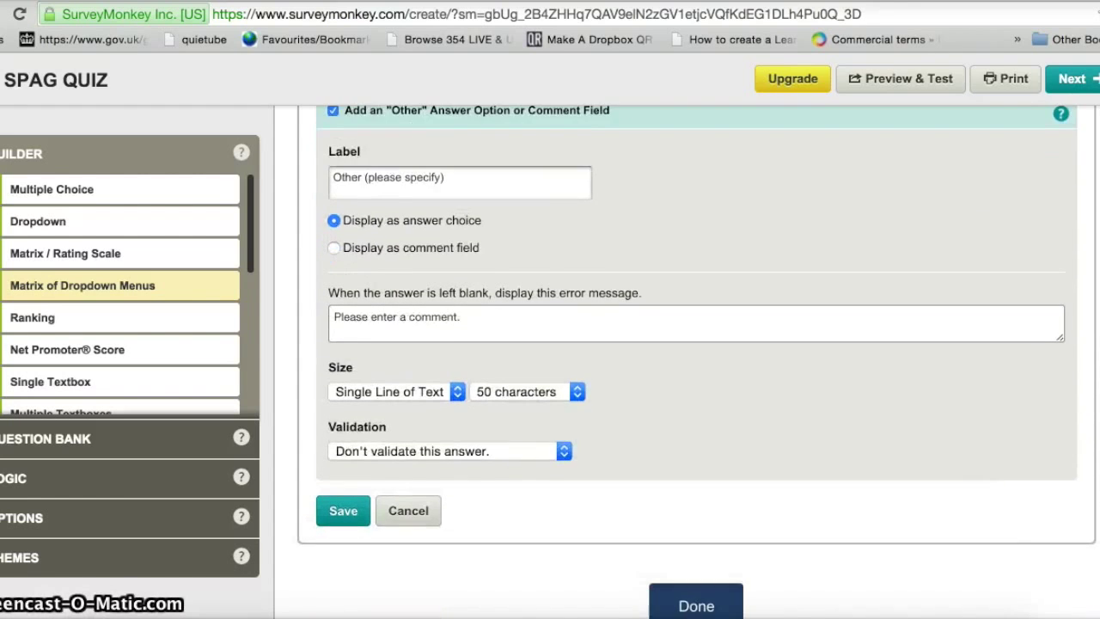
{"action": "left_click", "coordinate": [342, 516]}
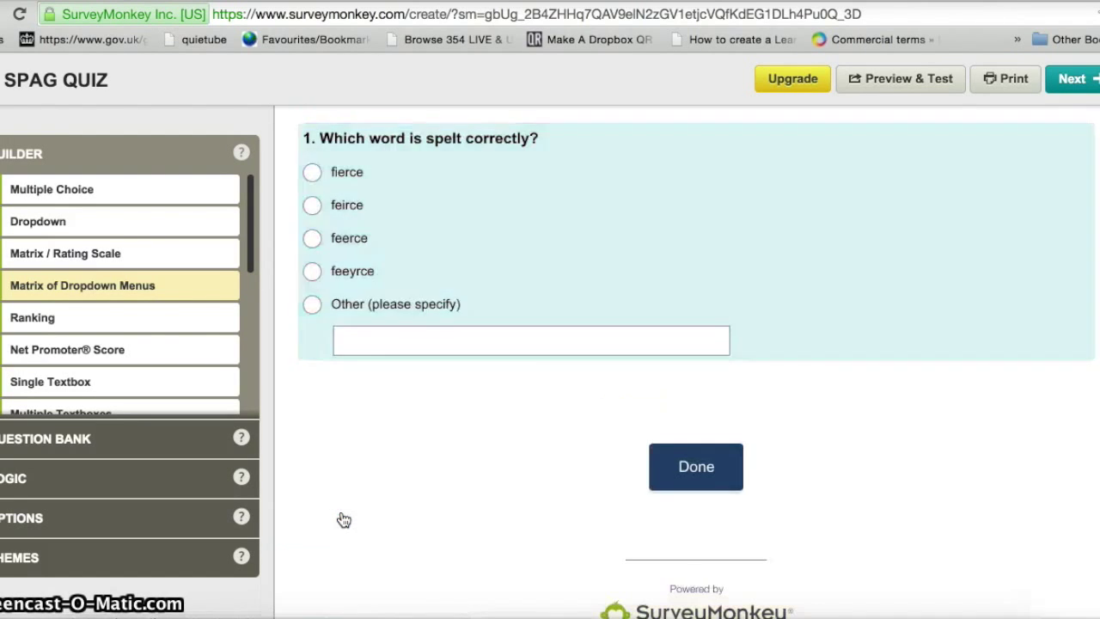
{"action": "mouse_move", "coordinate": [405, 209]}
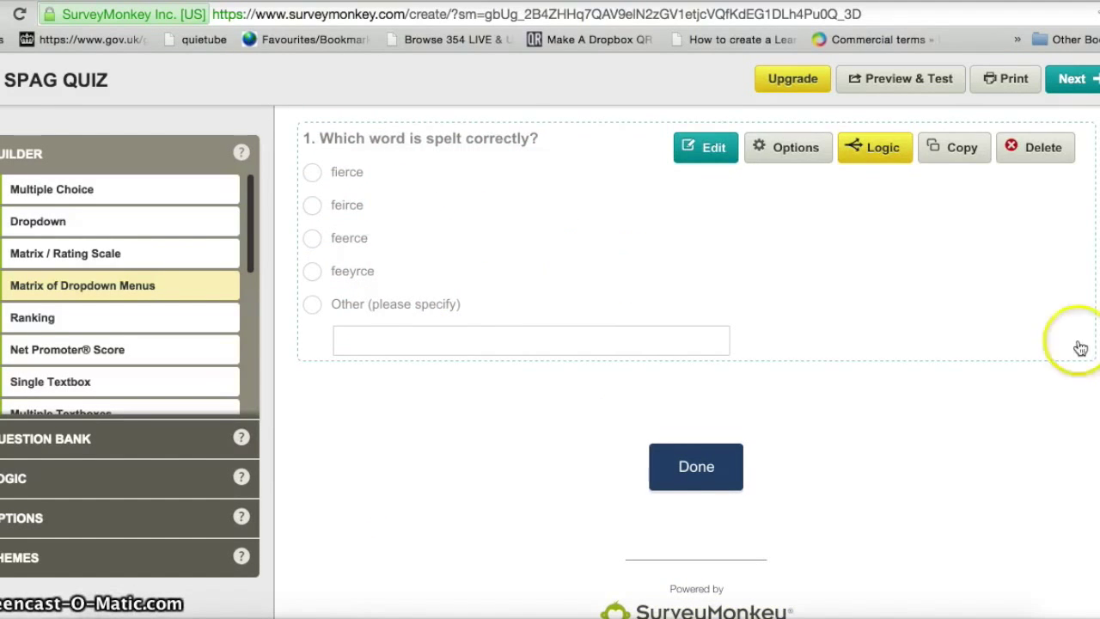
{"action": "left_click", "coordinate": [706, 155]}
- Turn on Require an Answer and Randomize, Sort, or Flip Choices in Q1's options
{"action": "left_click", "coordinate": [761, 149]}
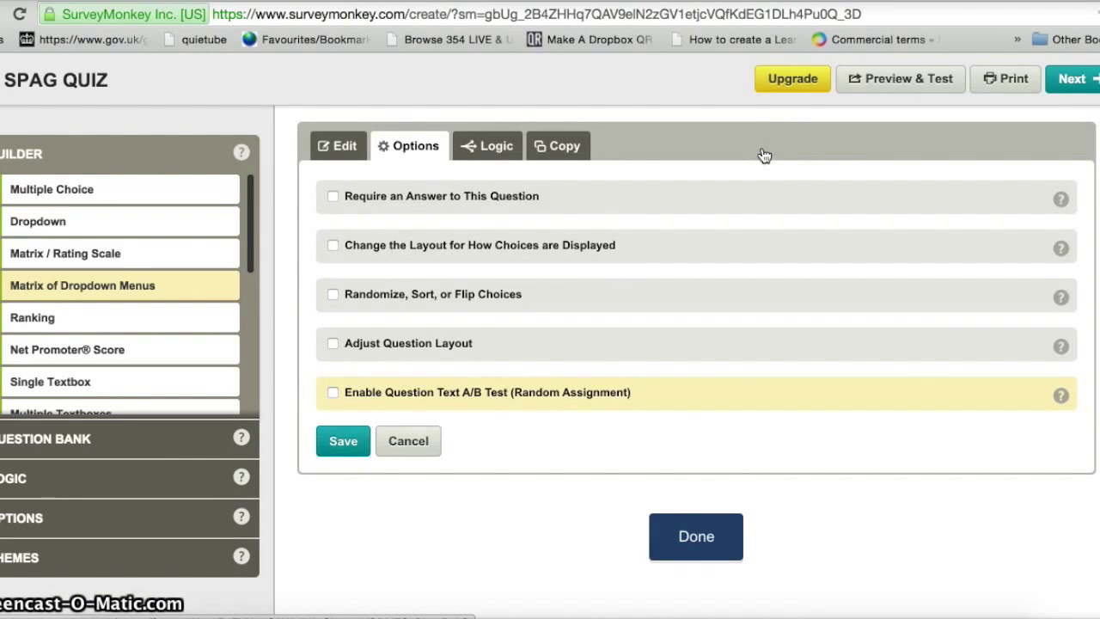
{"action": "left_click", "coordinate": [329, 198]}
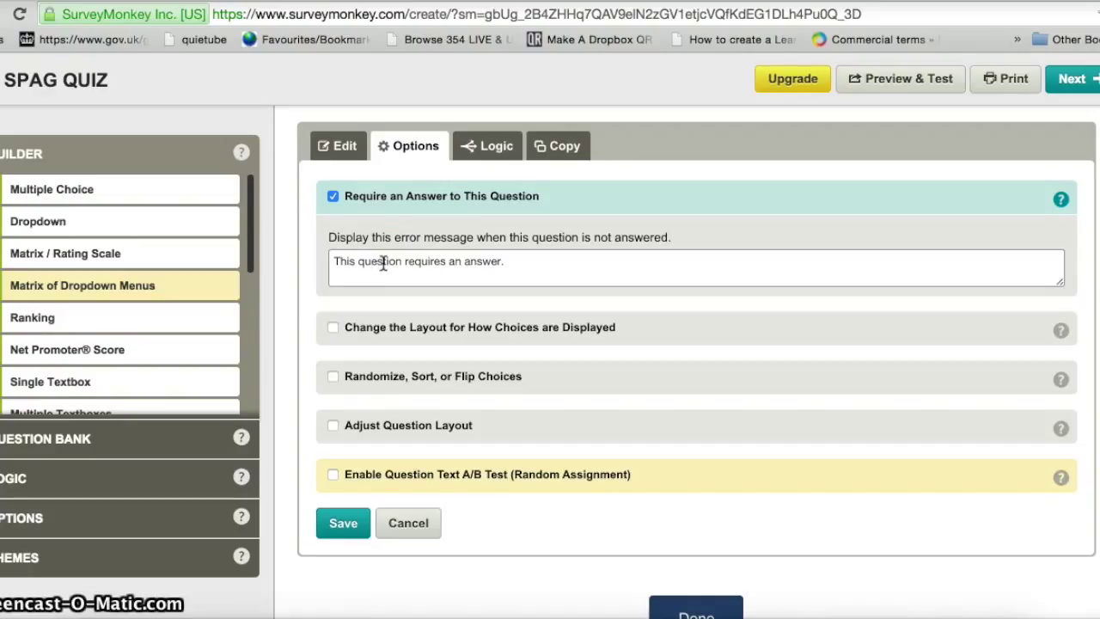
{"action": "left_click", "coordinate": [382, 263]}
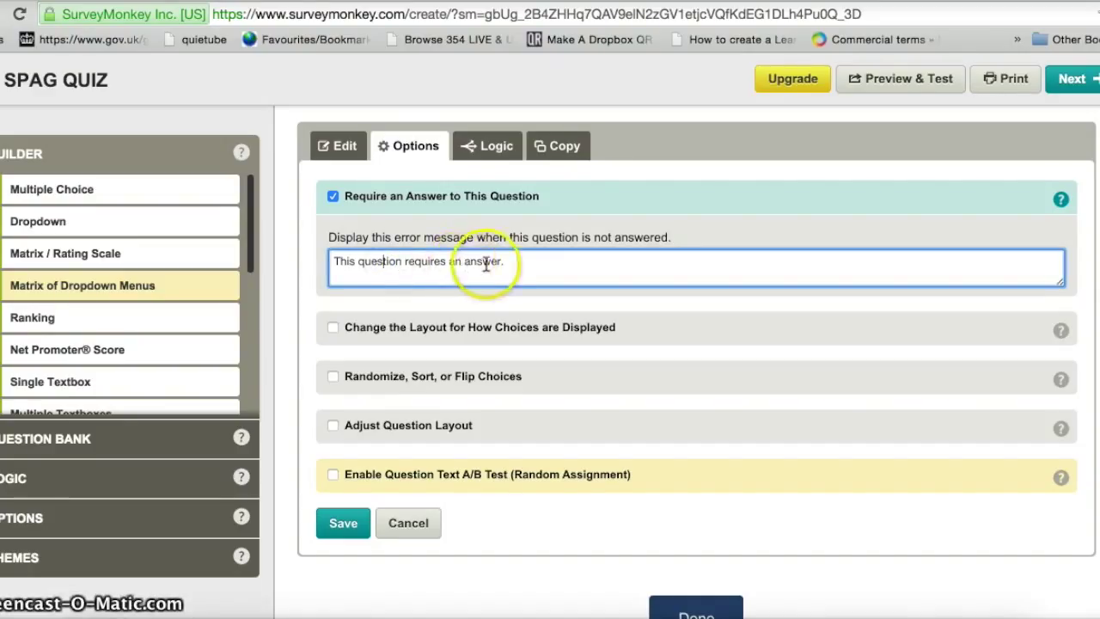
{"action": "left_click", "coordinate": [529, 274]}
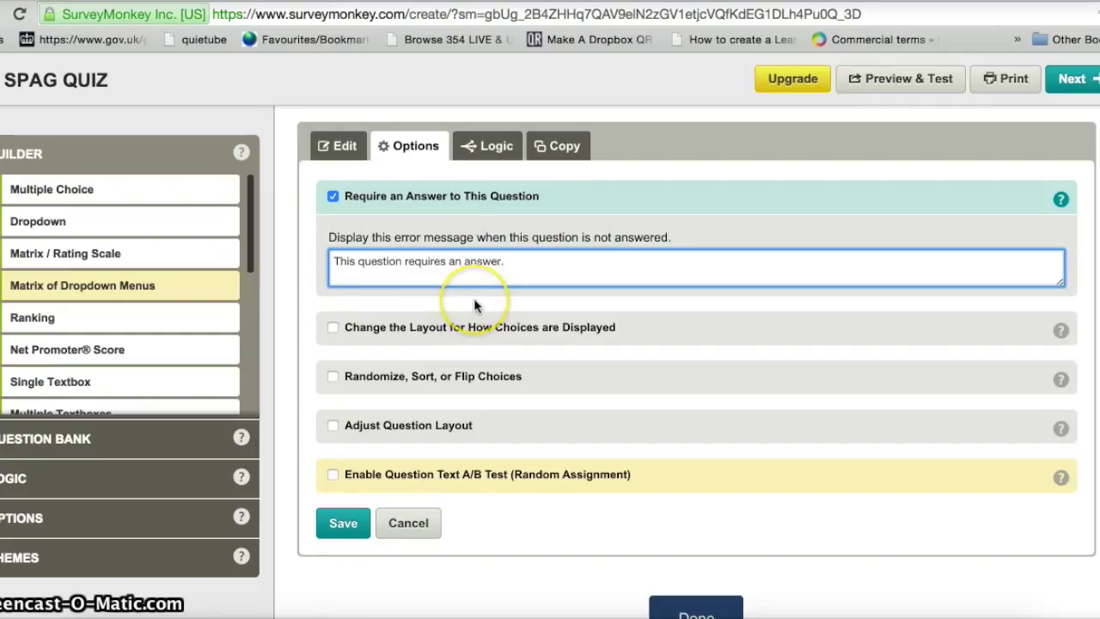
{"action": "left_click", "coordinate": [334, 379]}
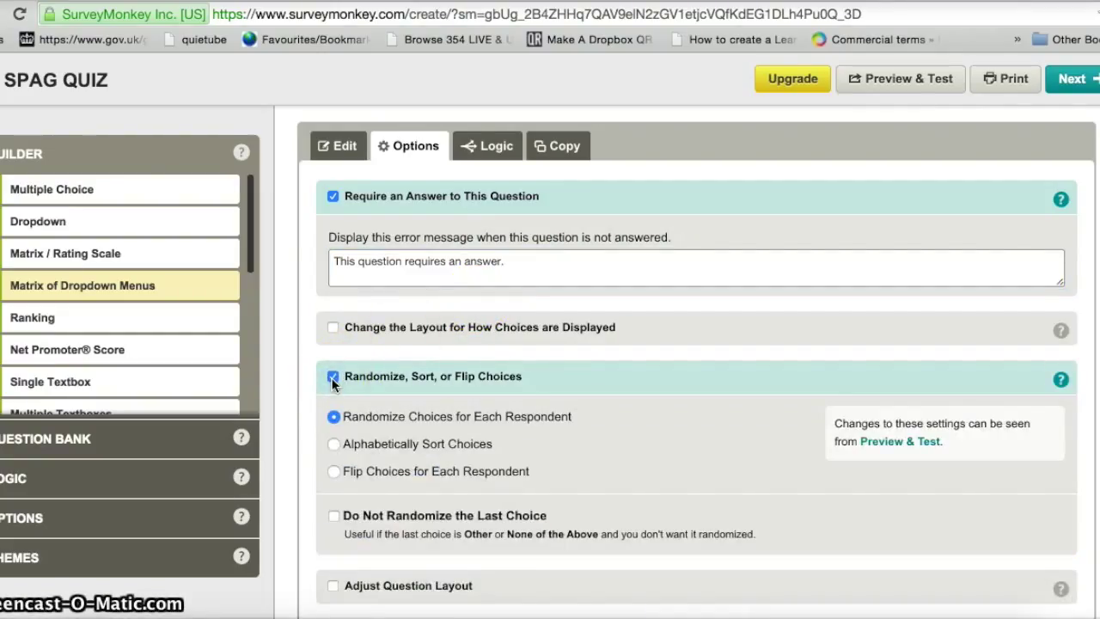
{"action": "left_click", "coordinate": [333, 381]}
{"action": "scroll", "coordinate": [696, 361], "scroll_direction": "down", "scroll_amount": 2}
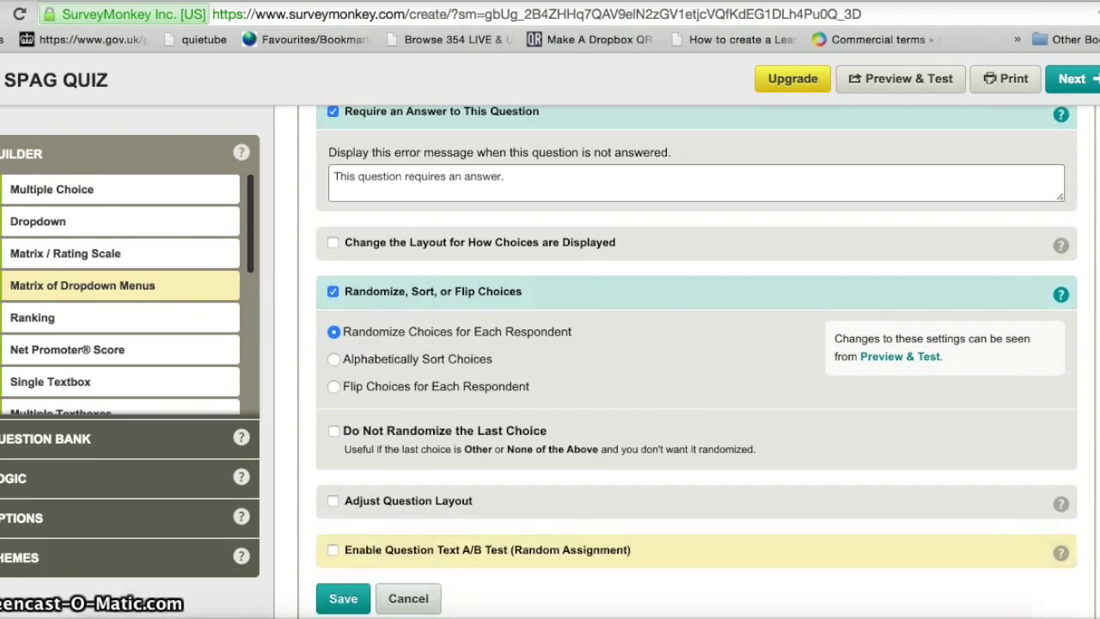
{"action": "scroll", "coordinate": [696, 360], "scroll_direction": "down", "scroll_amount": 2}
{"action": "scroll", "coordinate": [695, 361], "scroll_direction": "up", "scroll_amount": 1}
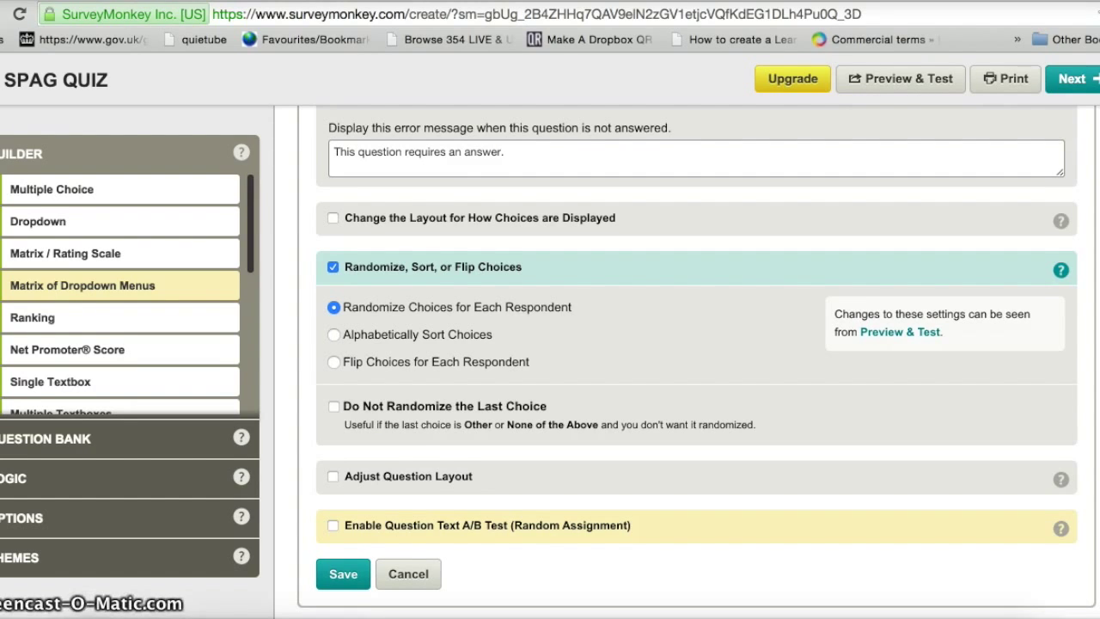
{"action": "scroll", "coordinate": [513, 405], "scroll_direction": "up", "scroll_amount": 1}
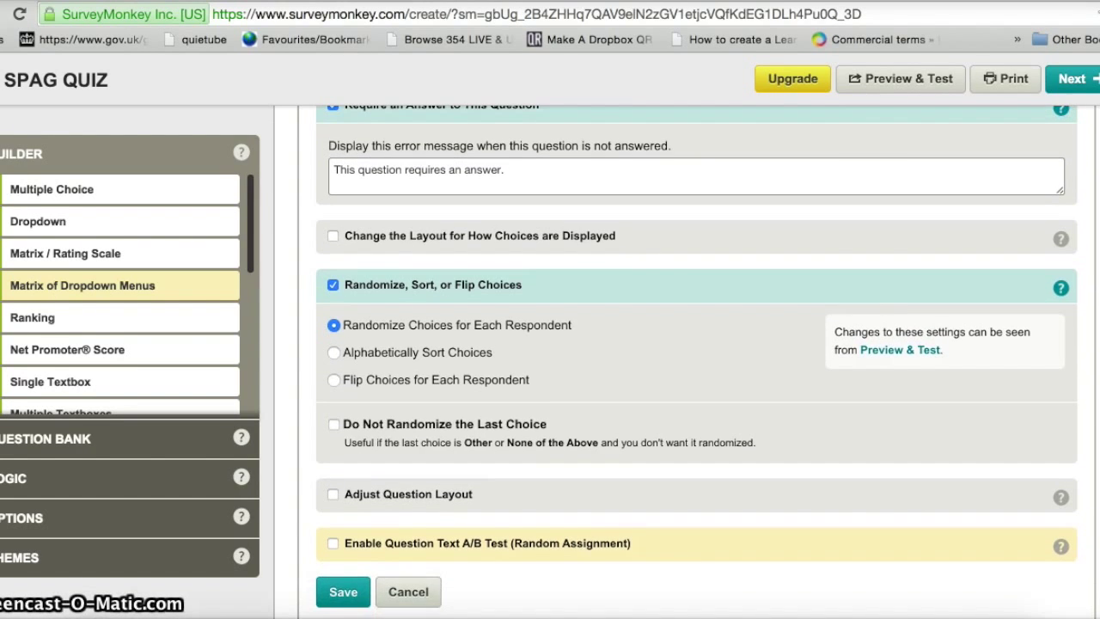
- Save Q1's new settings and keep the navigation button labels unchanged
{"action": "left_click", "coordinate": [340, 591]}
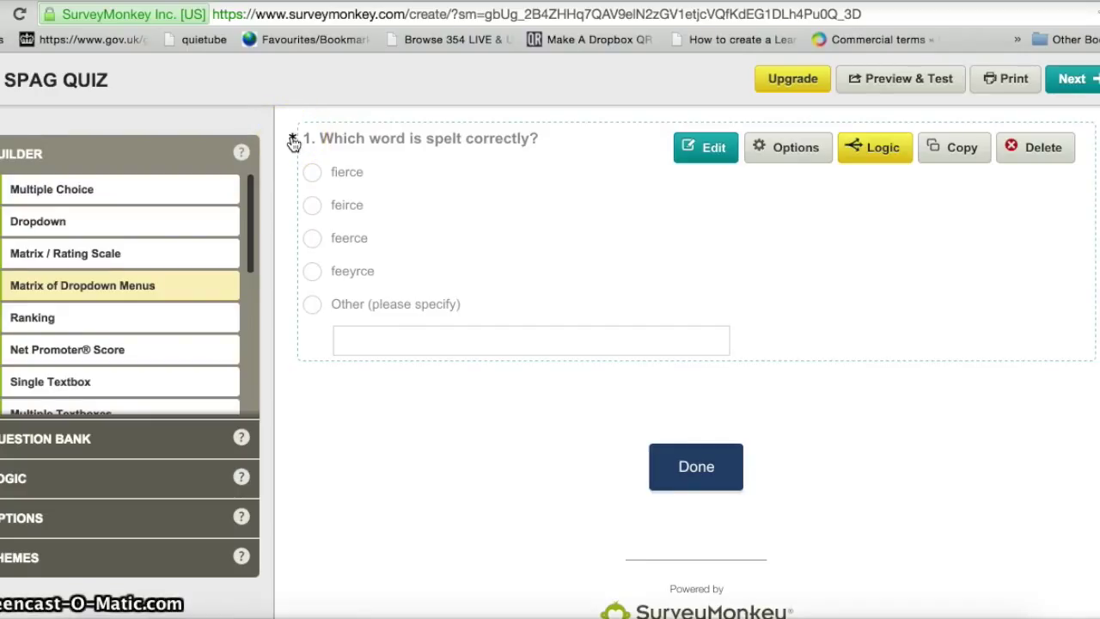
{"action": "left_click", "coordinate": [693, 475]}
{"action": "left_click", "coordinate": [690, 475]}
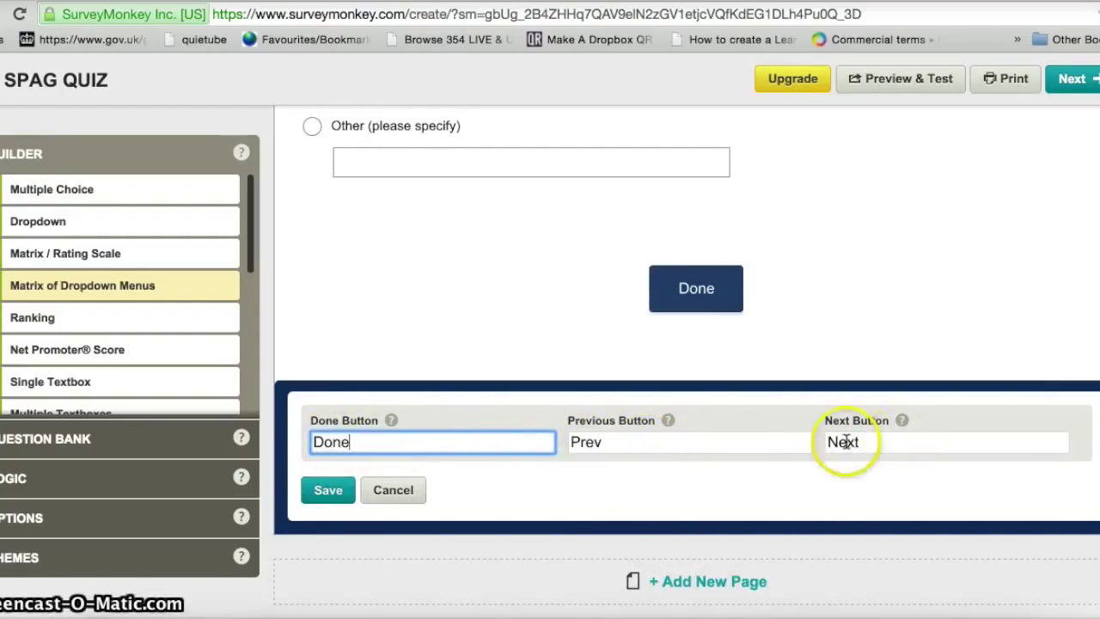
{"action": "left_click", "coordinate": [327, 492]}
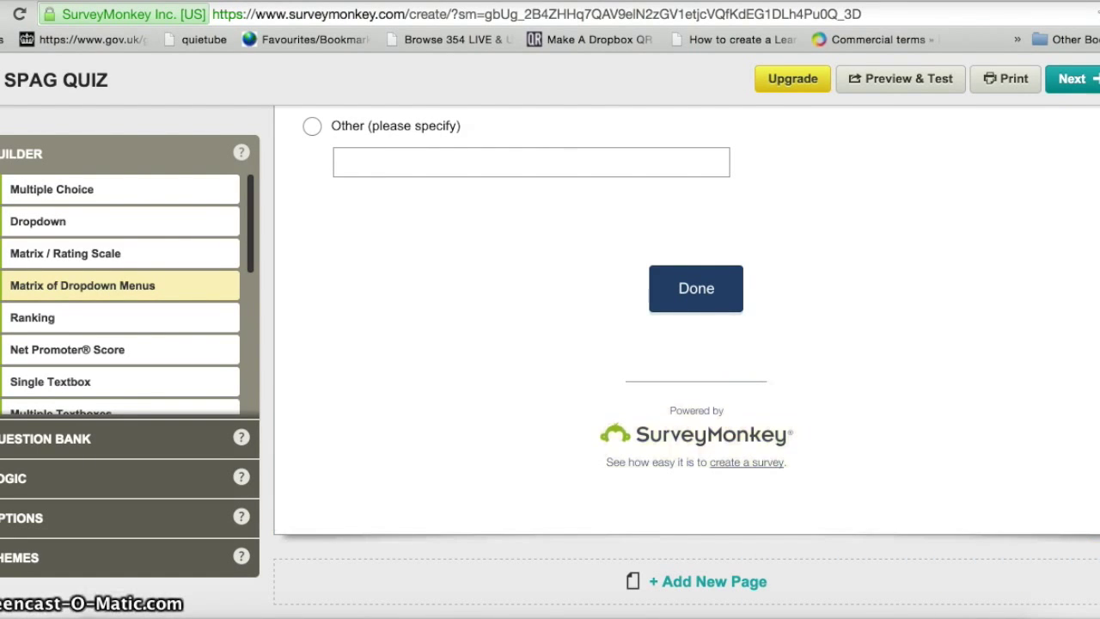
- Add a new empty second page below page 1
{"action": "scroll", "coordinate": [687, 344], "scroll_direction": "up", "scroll_amount": 5}
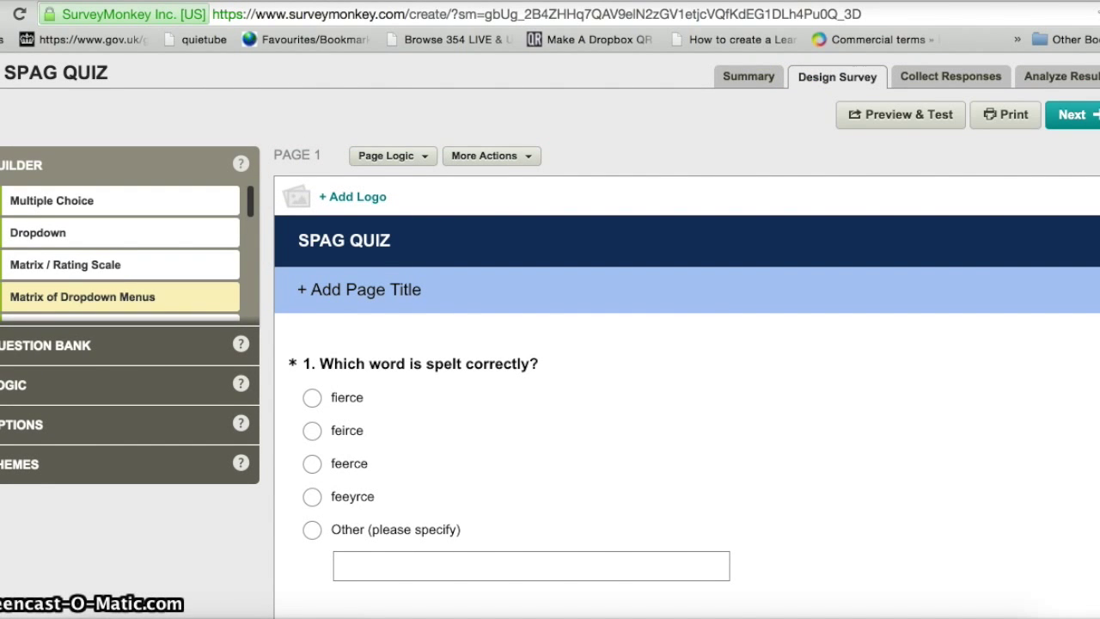
{"action": "scroll", "coordinate": [687, 343], "scroll_direction": "down", "scroll_amount": 10}
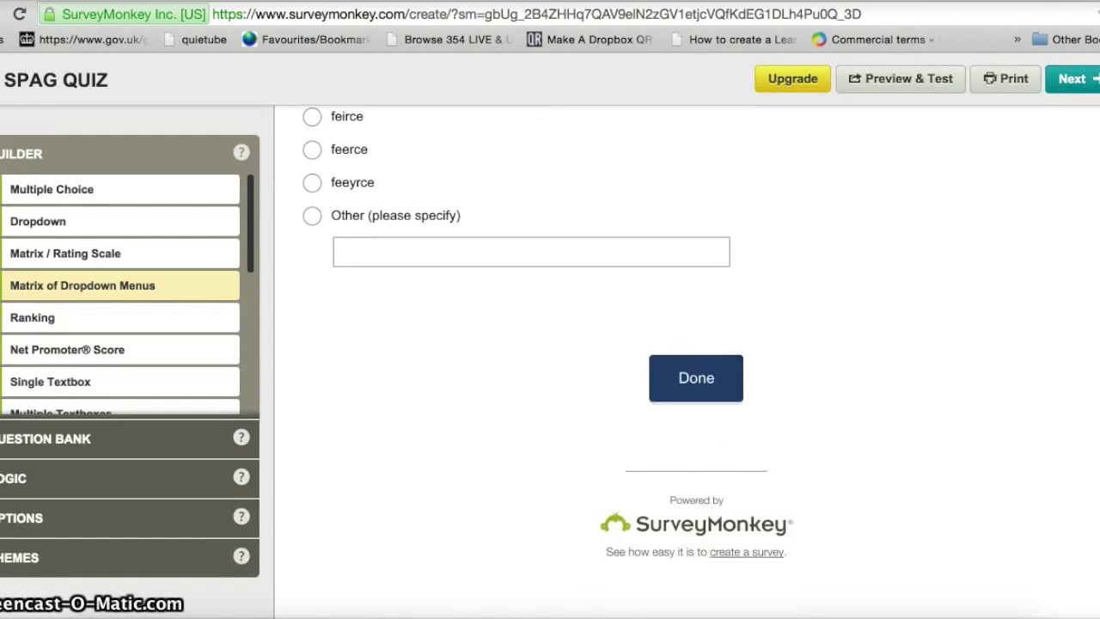
{"action": "scroll", "coordinate": [687, 344], "scroll_direction": "down", "scroll_amount": 1}
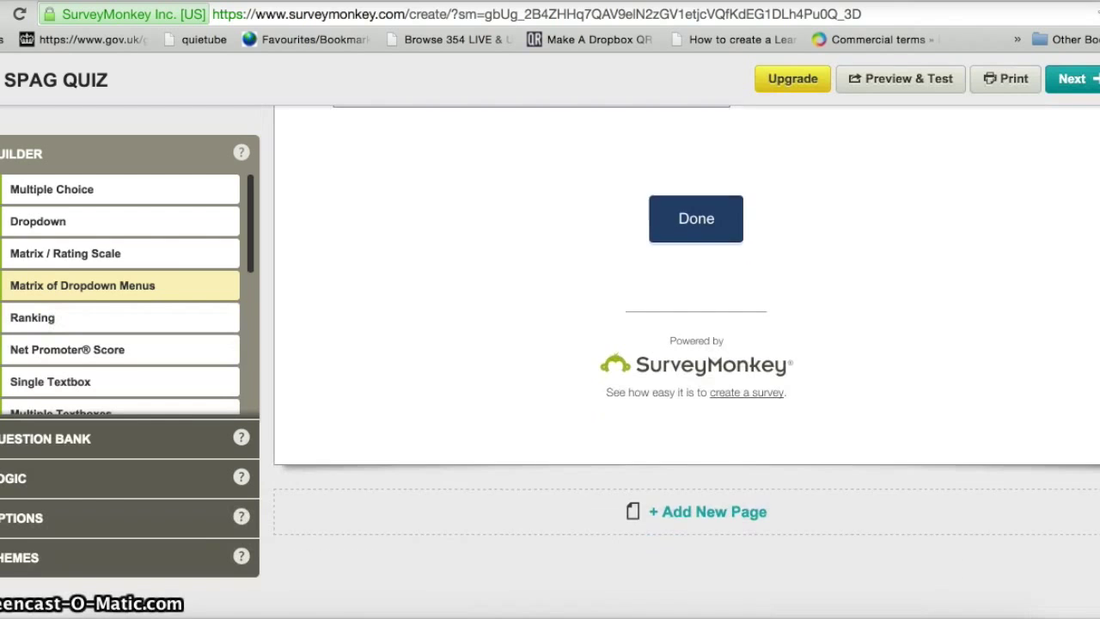
{"action": "left_click", "coordinate": [698, 515]}
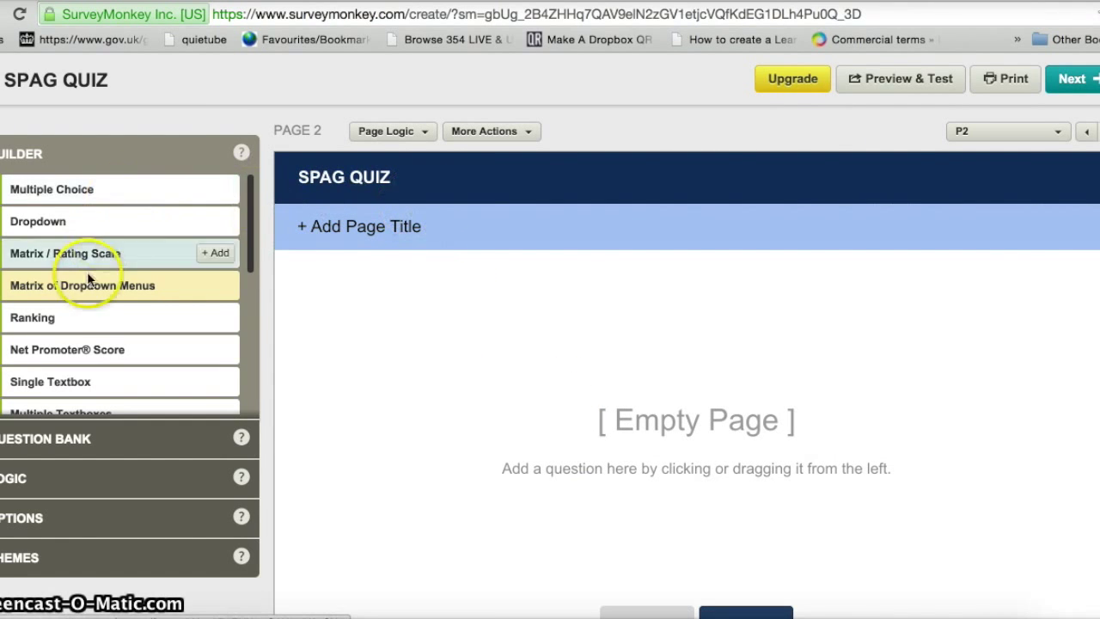
- Add a Multiple Choice Q2 on page 2 stating that a subordinate clause adds extra detail
{"action": "left_click", "coordinate": [83, 187]}
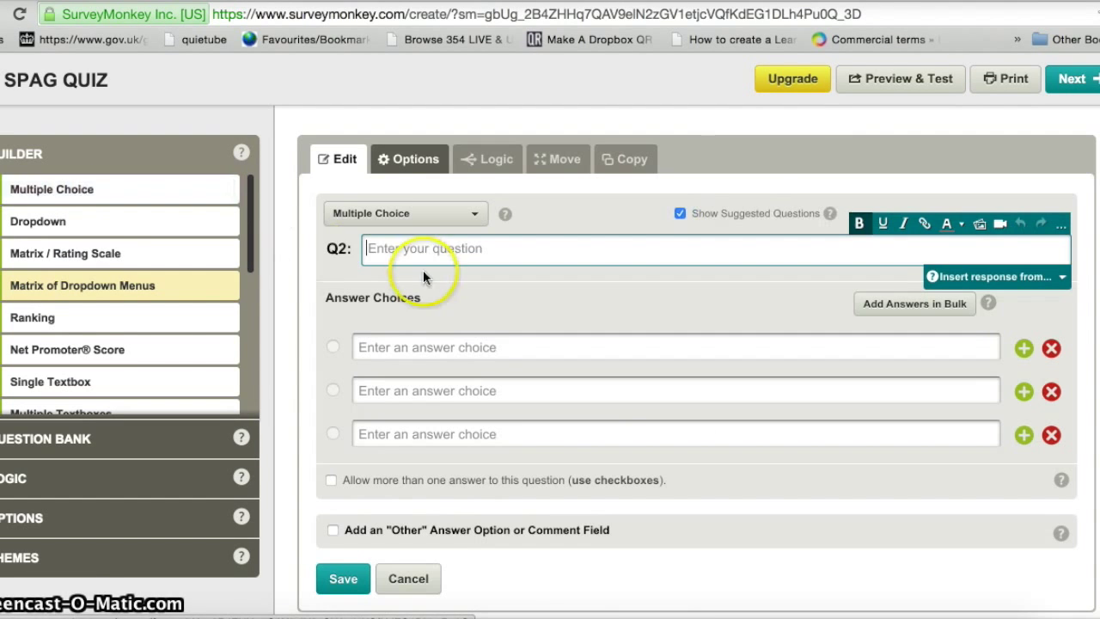
{"action": "left_click", "coordinate": [338, 251]}
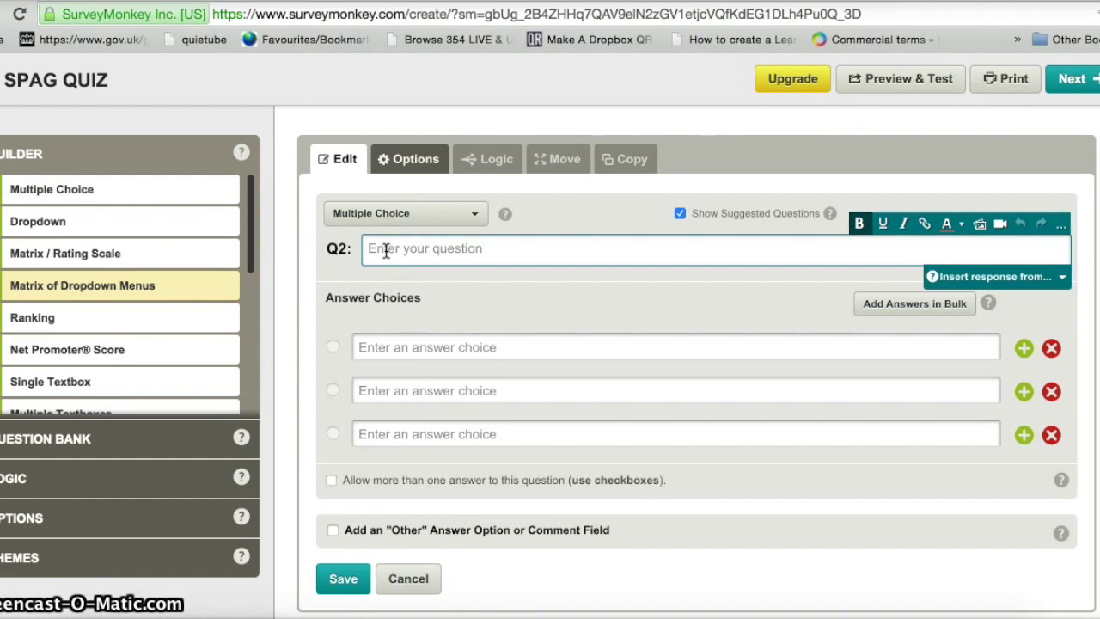
{"action": "type", "text": "A"}
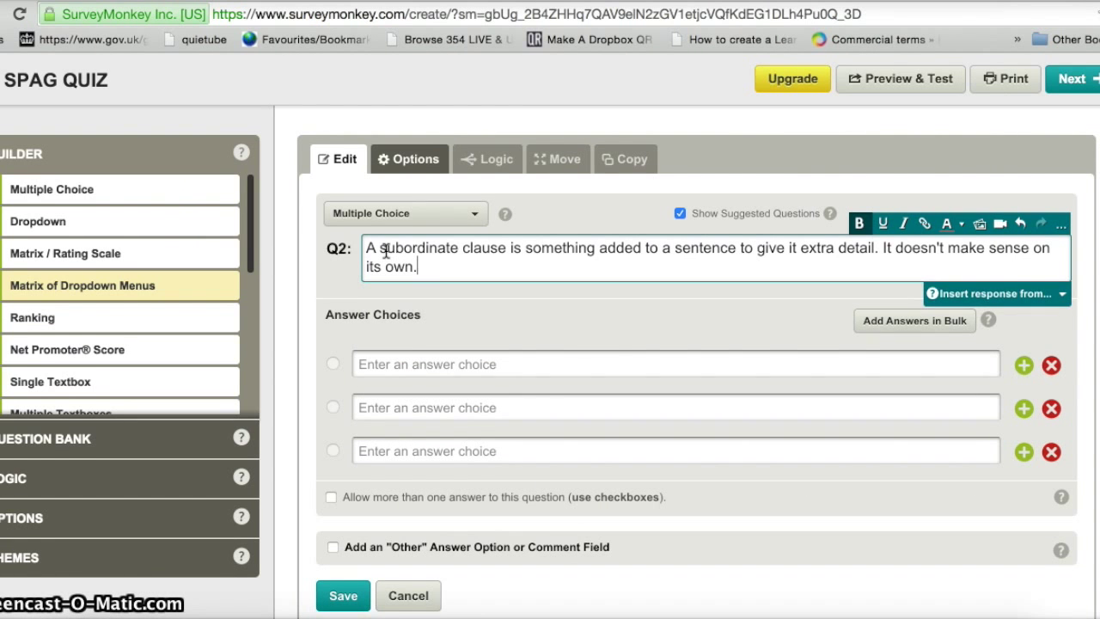
{"action": "left_click", "coordinate": [338, 327]}
- Set Q2's answer choices to True and False and delete the empty third row
{"action": "left_click", "coordinate": [360, 364]}
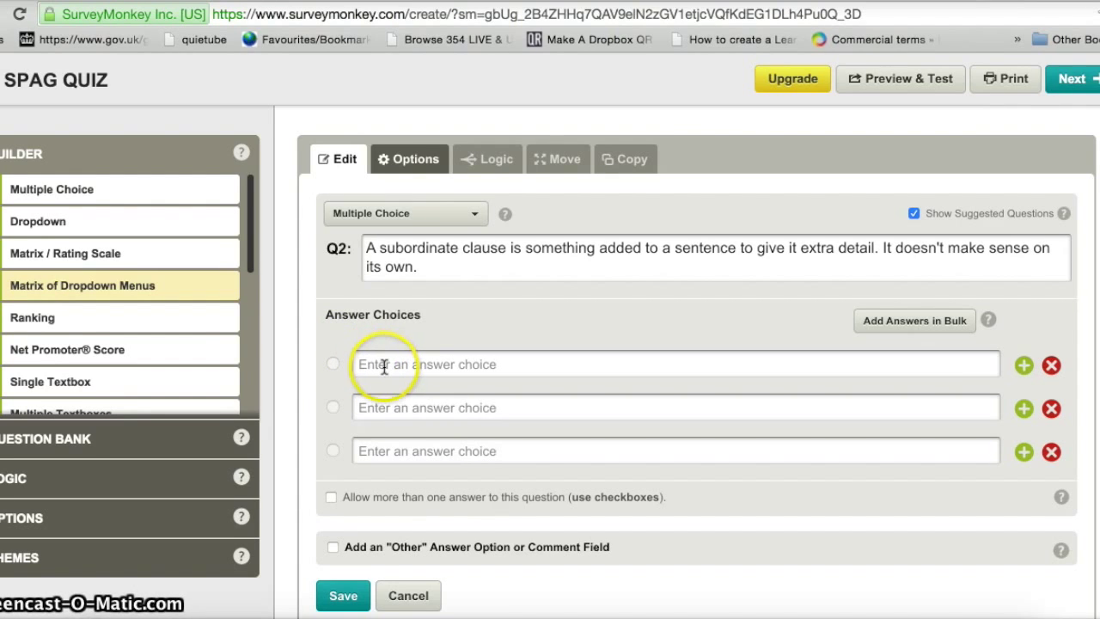
{"action": "type", "text": "True"}
{"action": "left_click", "coordinate": [385, 402]}
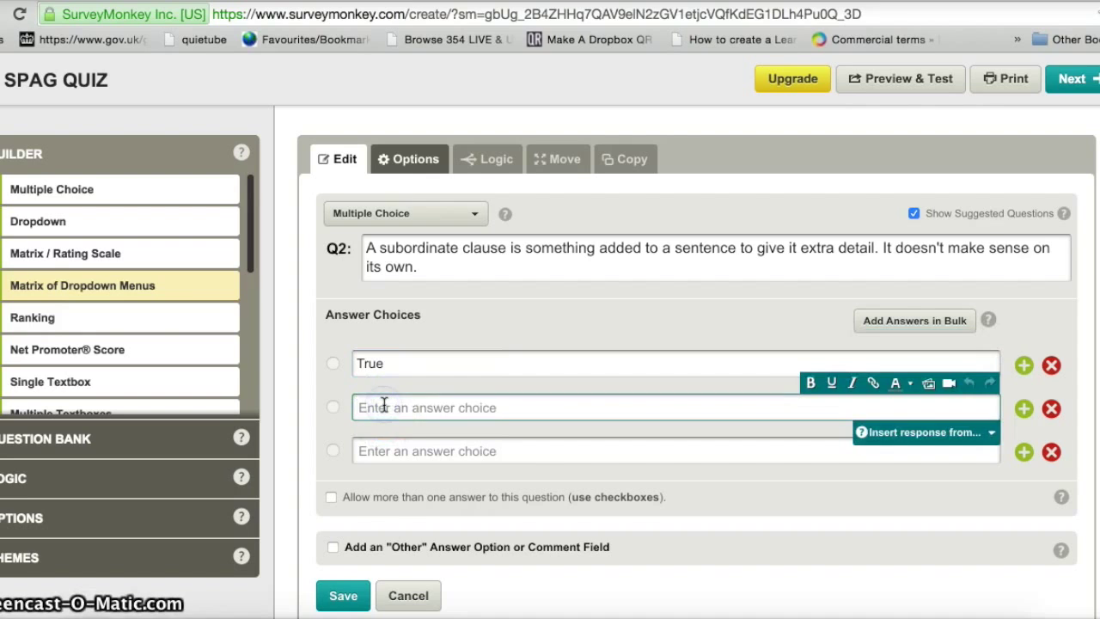
{"action": "type", "text": "False"}
{"action": "left_click", "coordinate": [345, 395]}
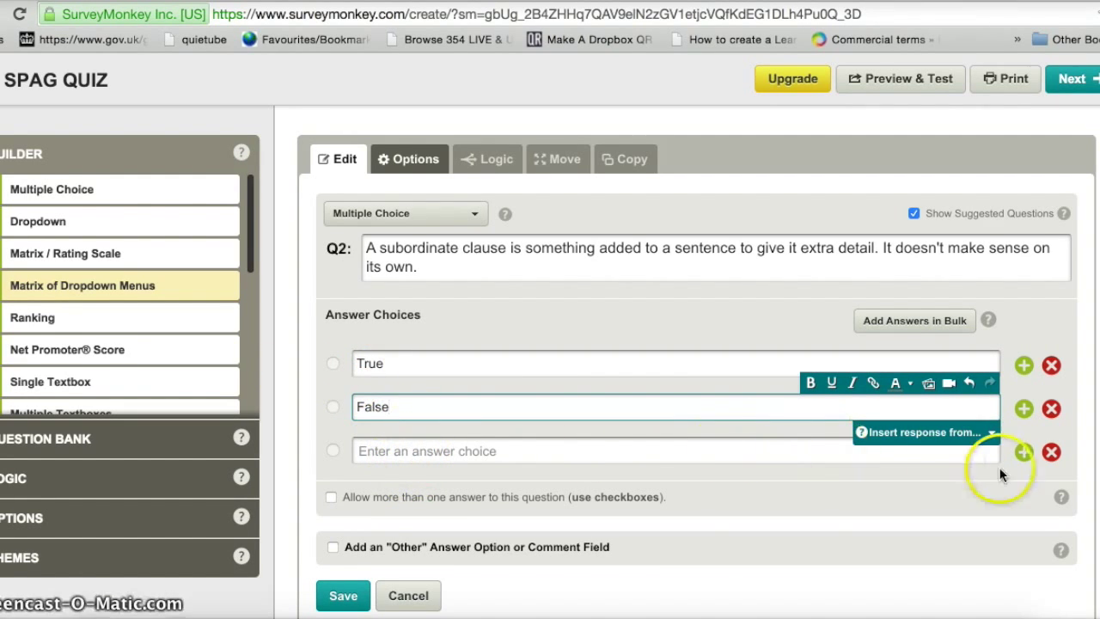
{"action": "left_click", "coordinate": [1051, 452]}
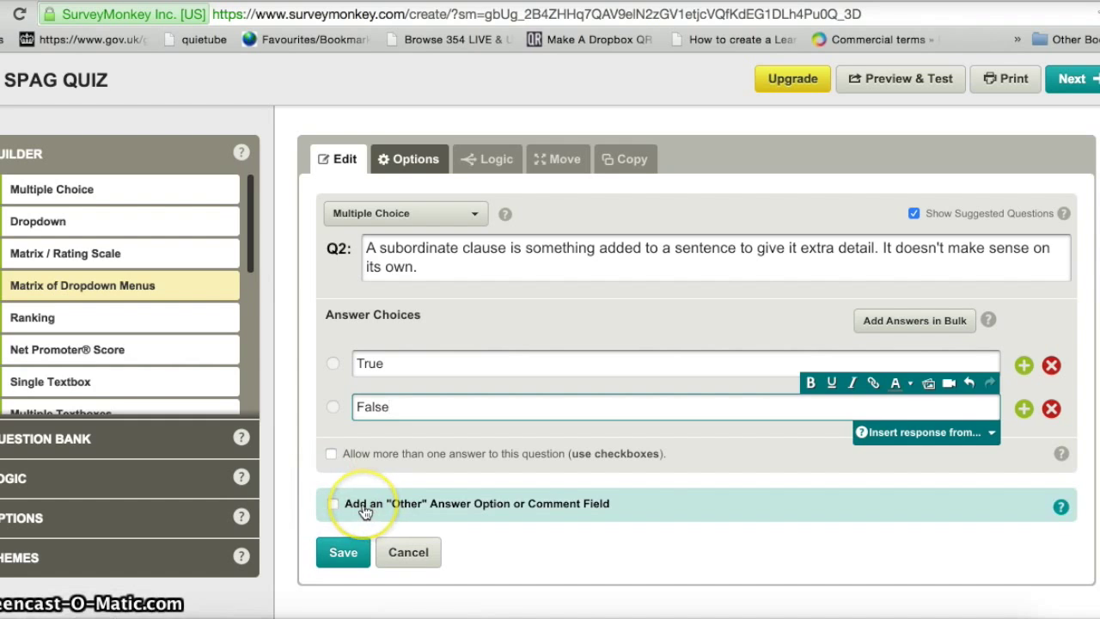
- Make Q2 require an answer and save it to page 2
{"action": "left_click", "coordinate": [404, 163]}
{"action": "left_click", "coordinate": [333, 210]}
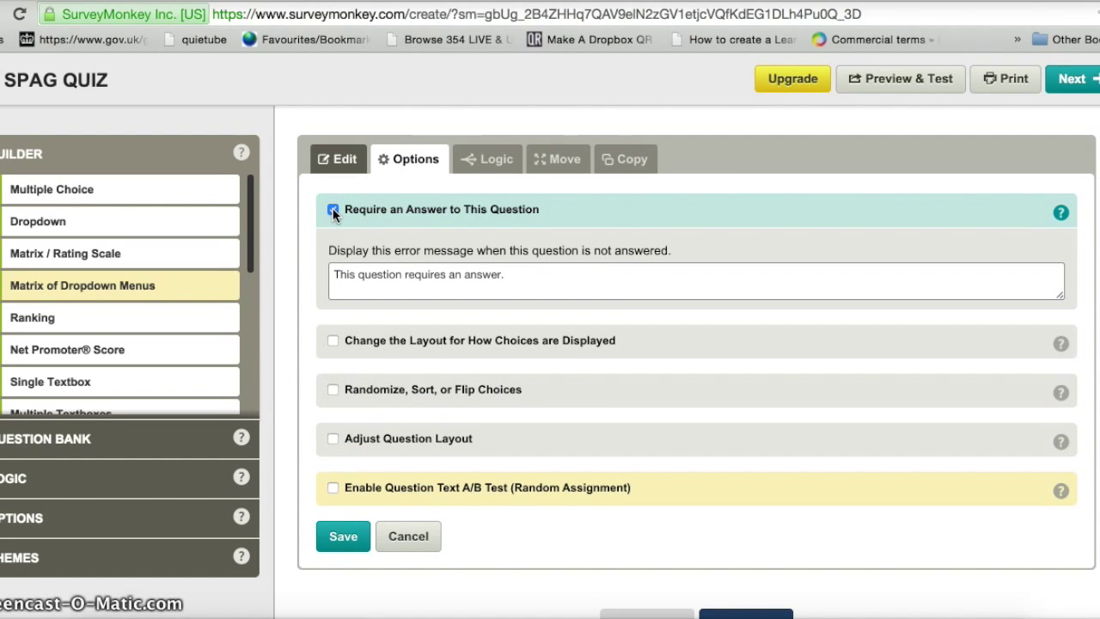
{"action": "left_click", "coordinate": [341, 540]}
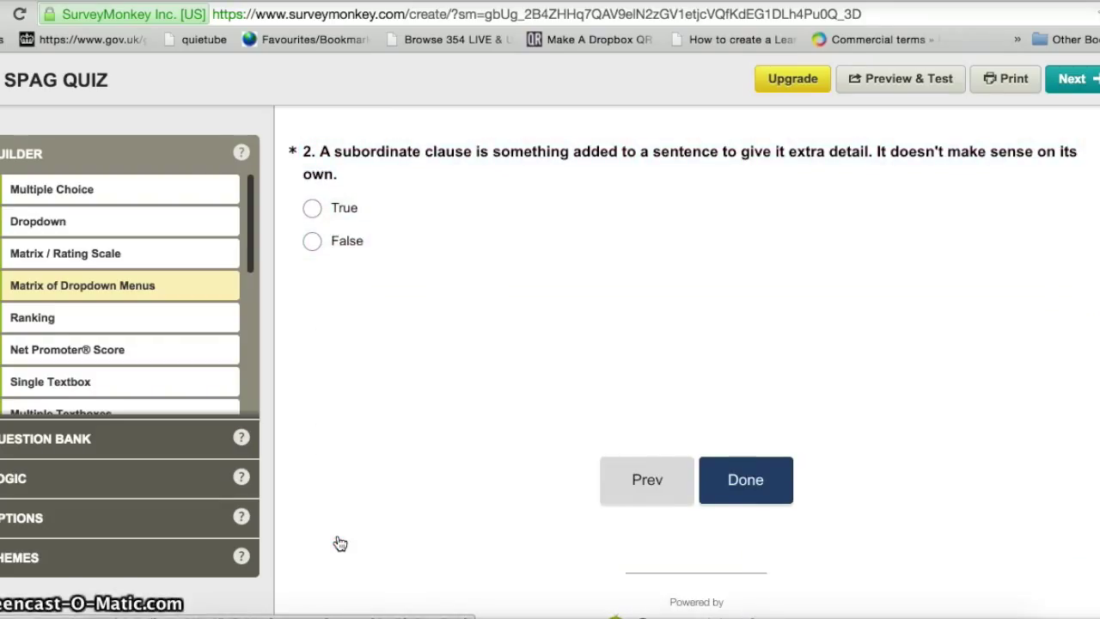
{"action": "mouse_move", "coordinate": [636, 518]}
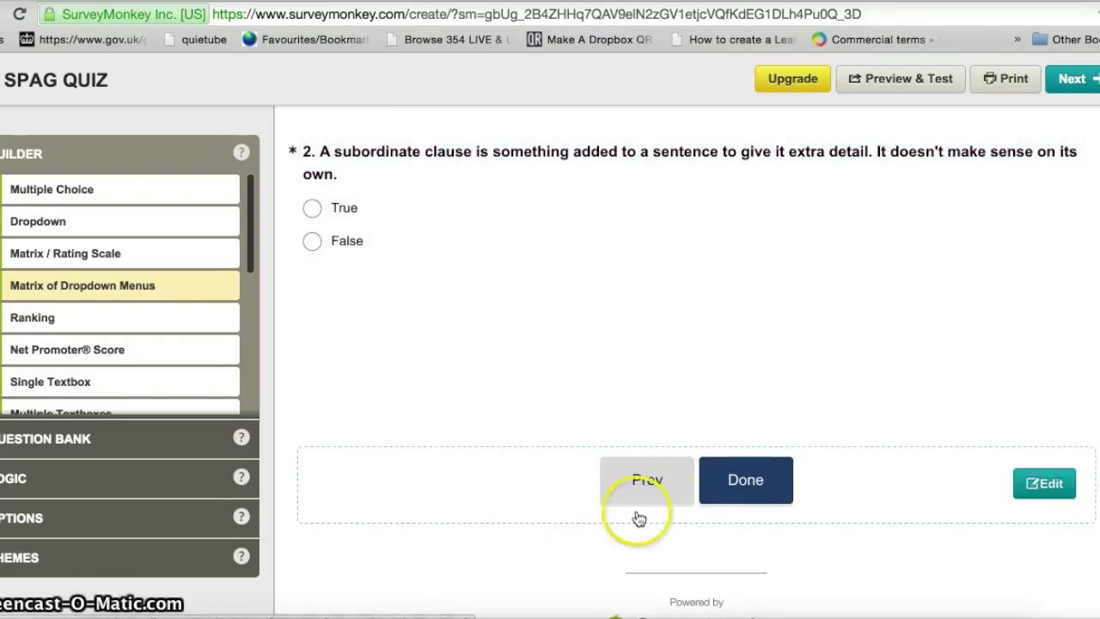
- Keep the navigation labels unchanged, add page 3, and insert a Multiple Choice Q3 there
{"action": "left_click", "coordinate": [740, 491]}
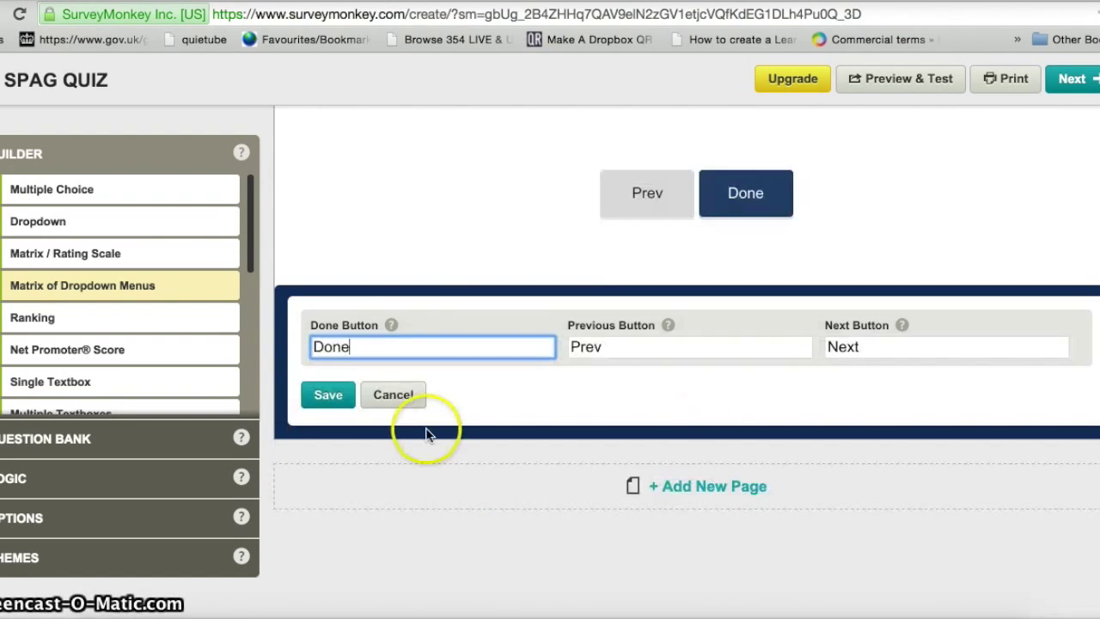
{"action": "left_click", "coordinate": [332, 398]}
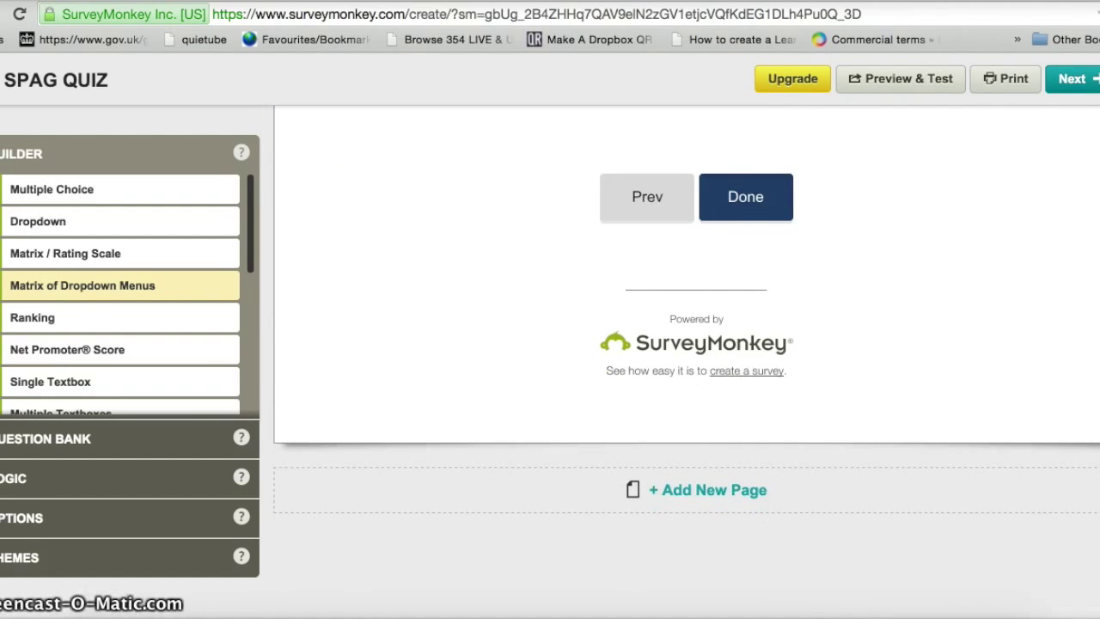
{"action": "left_click", "coordinate": [694, 496]}
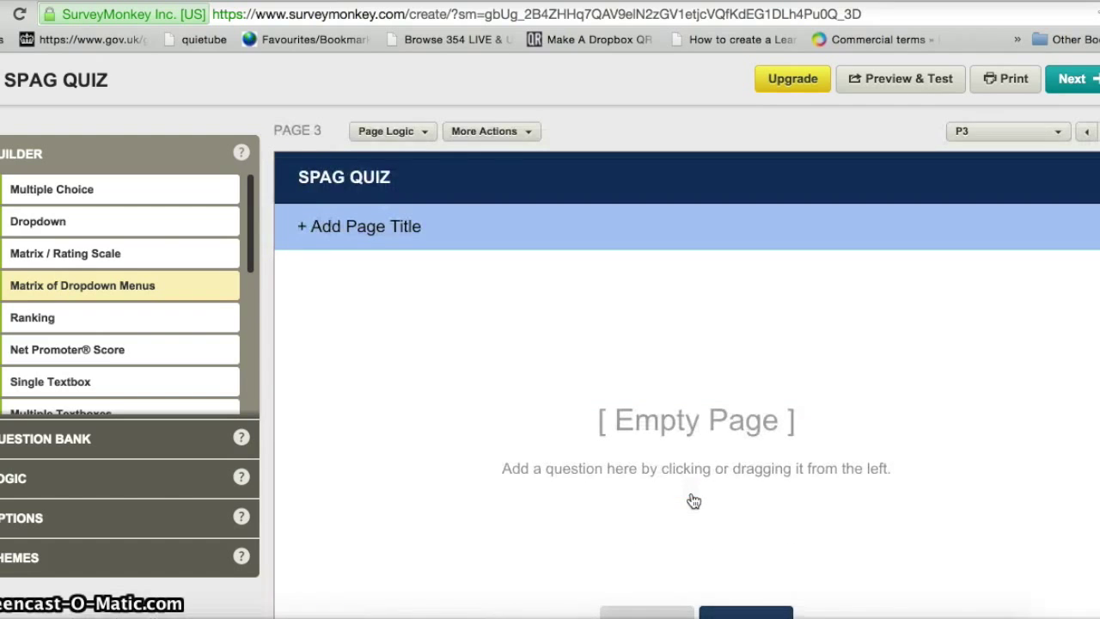
{"action": "left_click", "coordinate": [74, 194]}
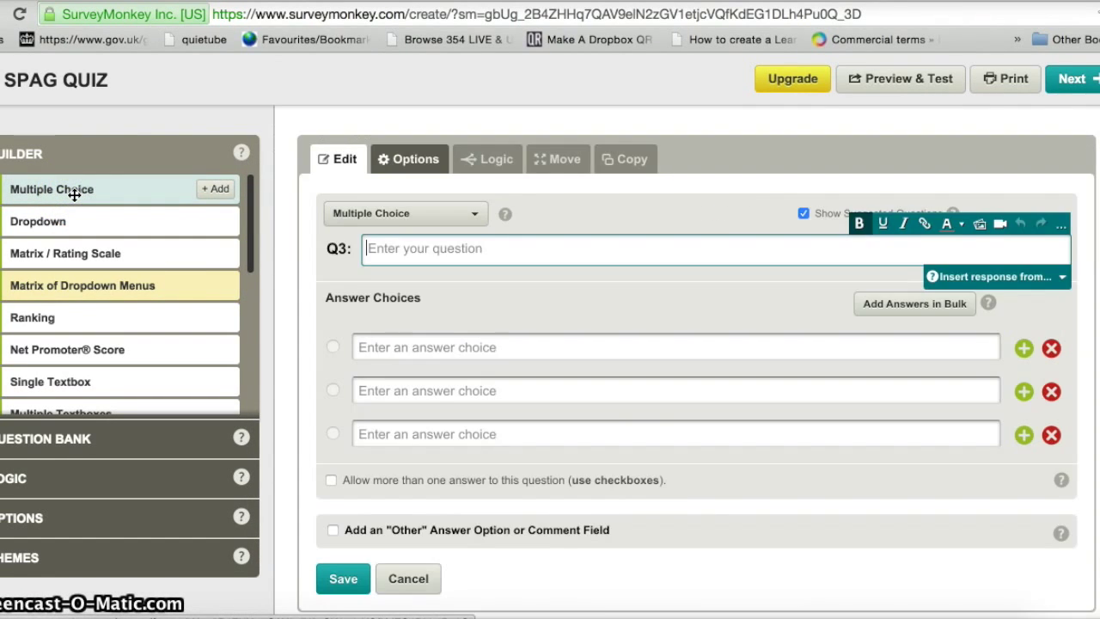
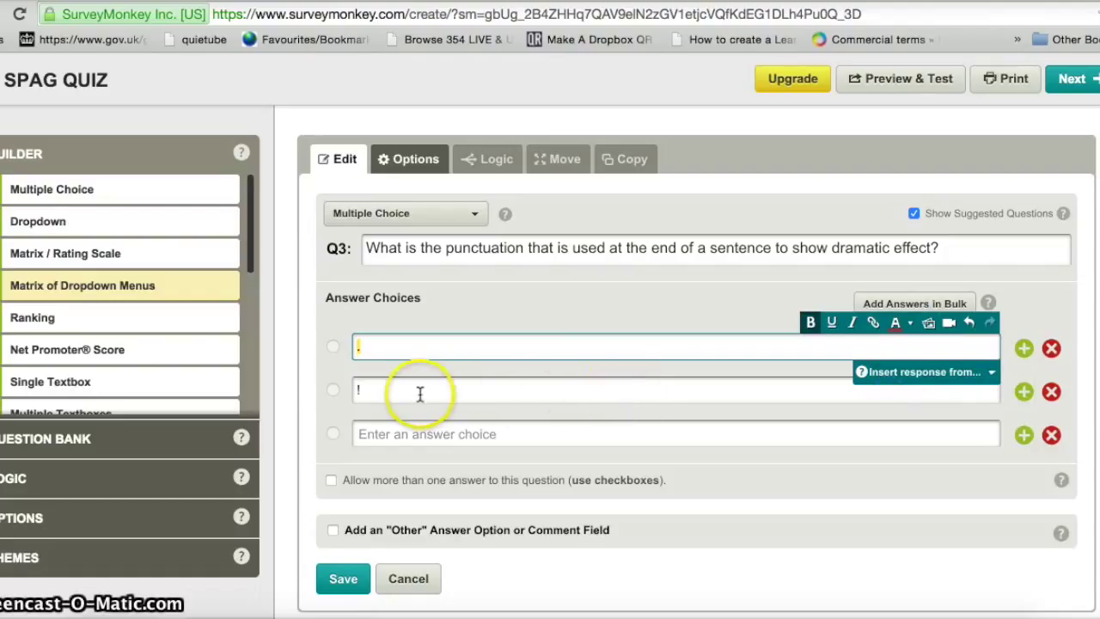
- Make the exclamation mark answer bold and blue
{"action": "left_click", "coordinate": [371, 391]}
{"action": "left_click_drag", "start_coordinate": [349, 392], "coordinate": [364, 391]}
{"action": "left_click", "coordinate": [810, 366]}
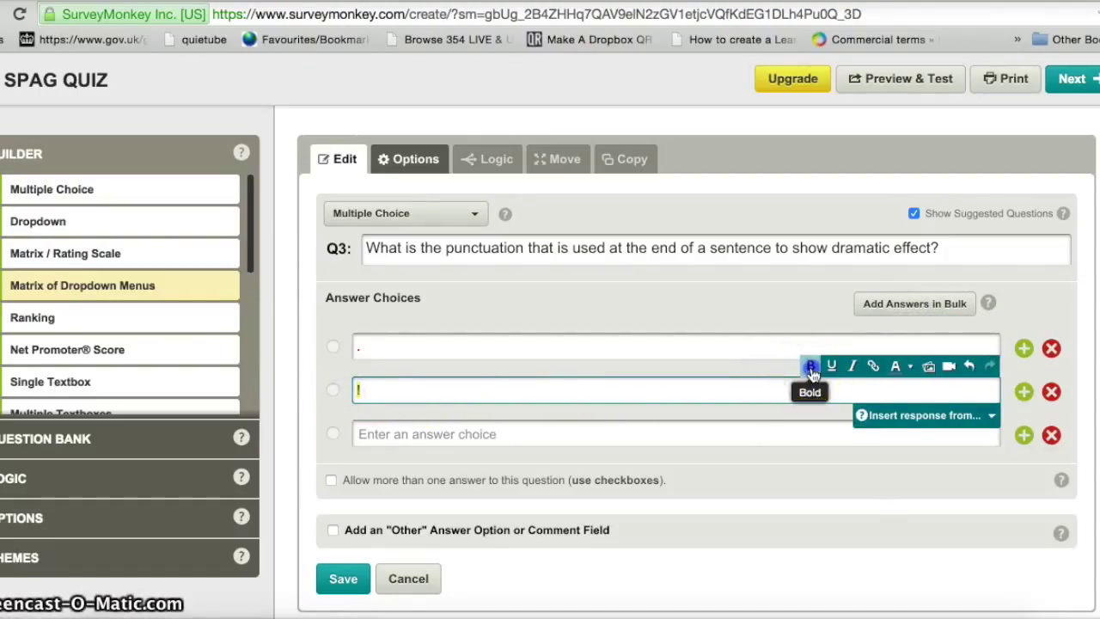
{"action": "left_click", "coordinate": [908, 368]}
{"action": "left_click", "coordinate": [981, 422]}
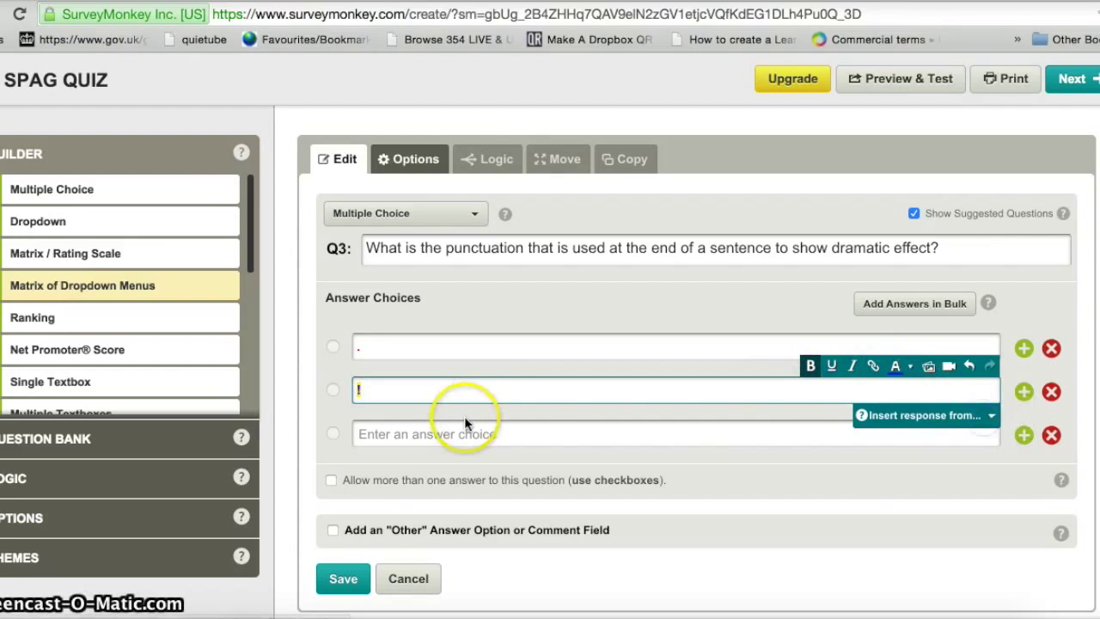
- Add a third answer choice ',' and colour it green
{"action": "left_click", "coordinate": [432, 434]}
{"action": "type", "text": ","}
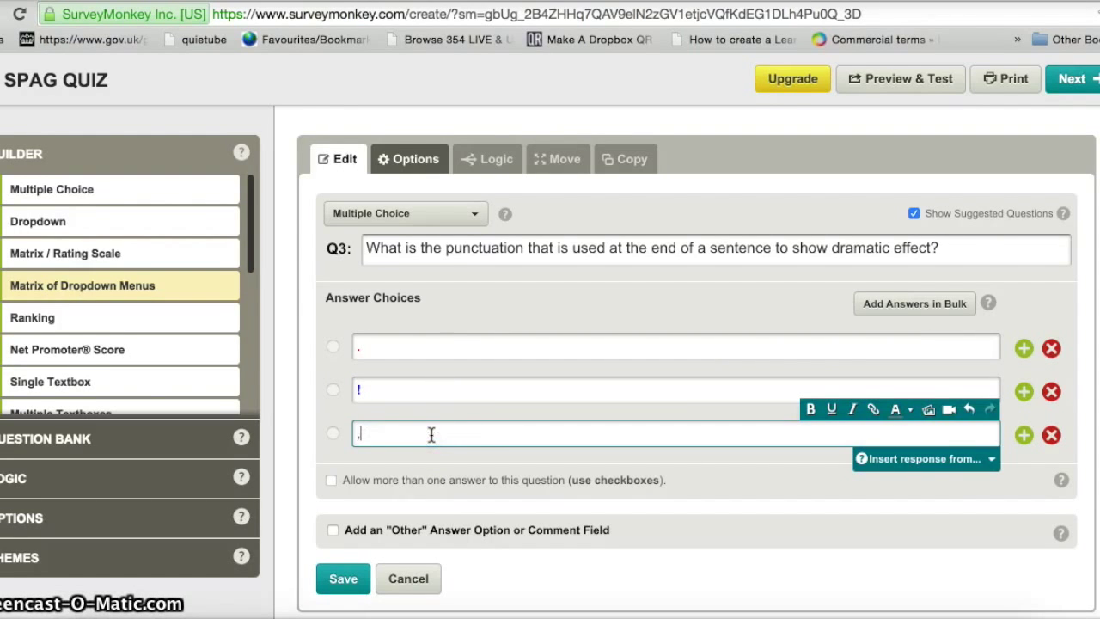
{"action": "left_click_drag", "start_coordinate": [360, 436], "coordinate": [350, 435]}
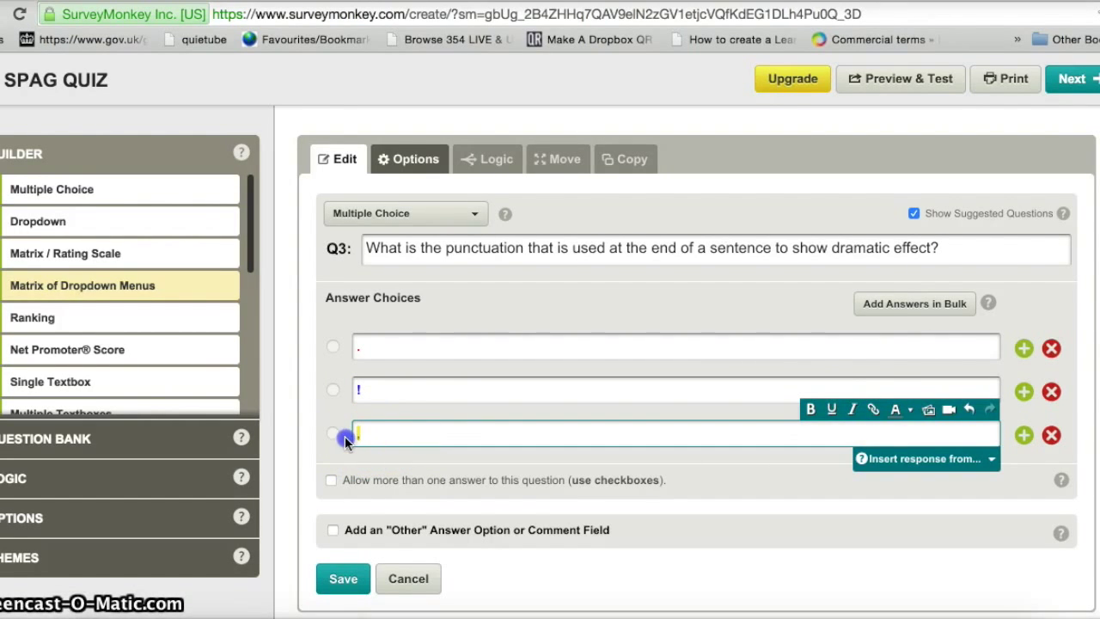
{"action": "left_click", "coordinate": [908, 409]}
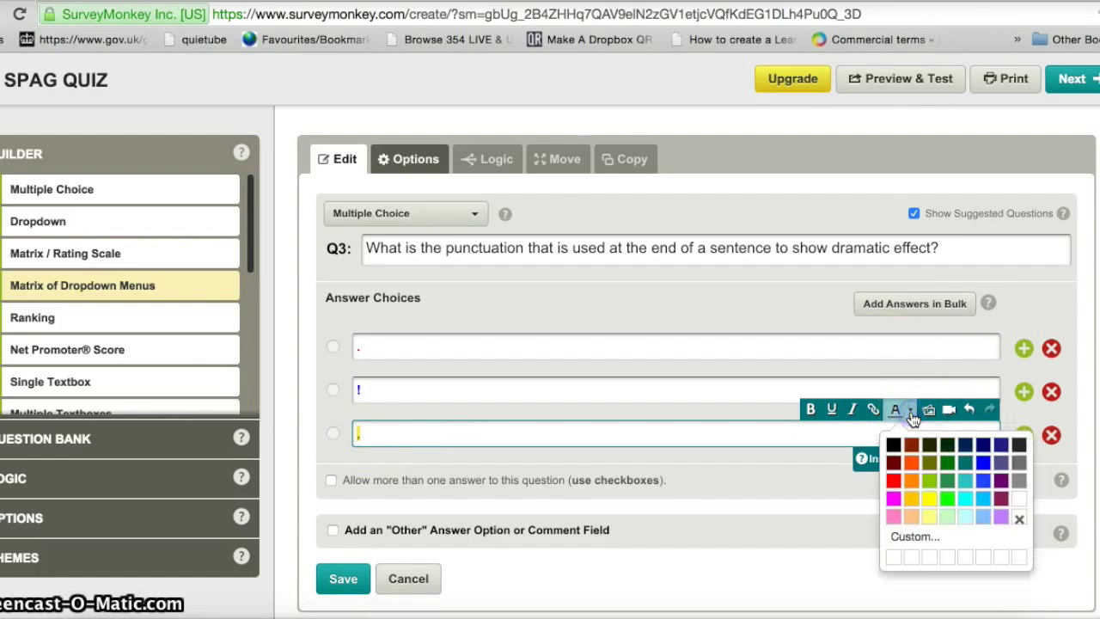
{"action": "left_click", "coordinate": [946, 490]}
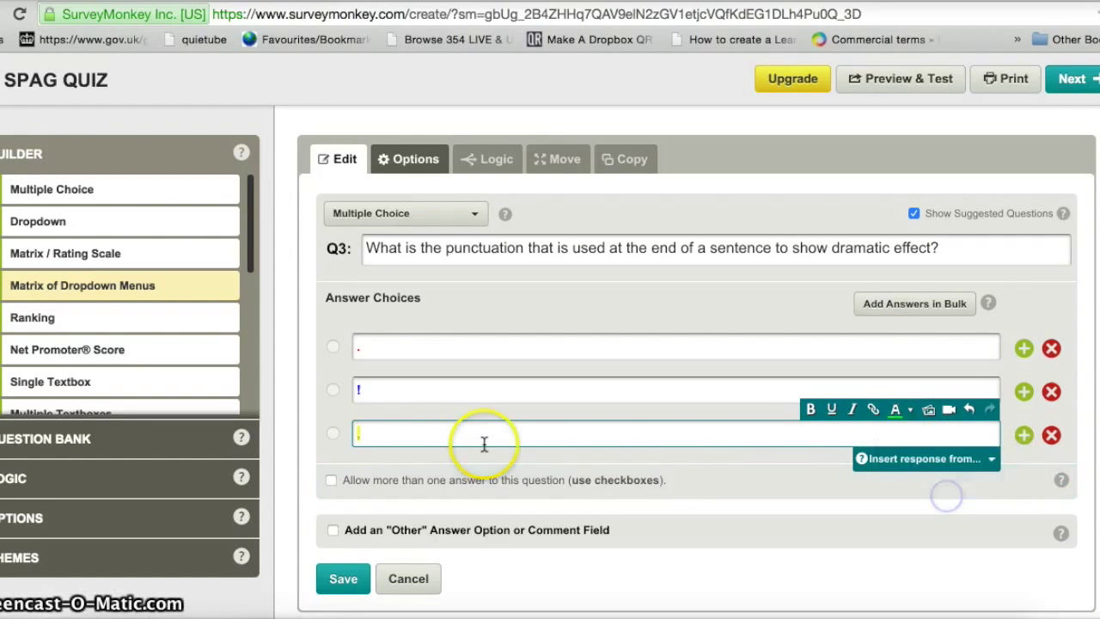
- Add a fourth answer choice '...' in bold pink
{"action": "left_click", "coordinate": [1023, 435]}
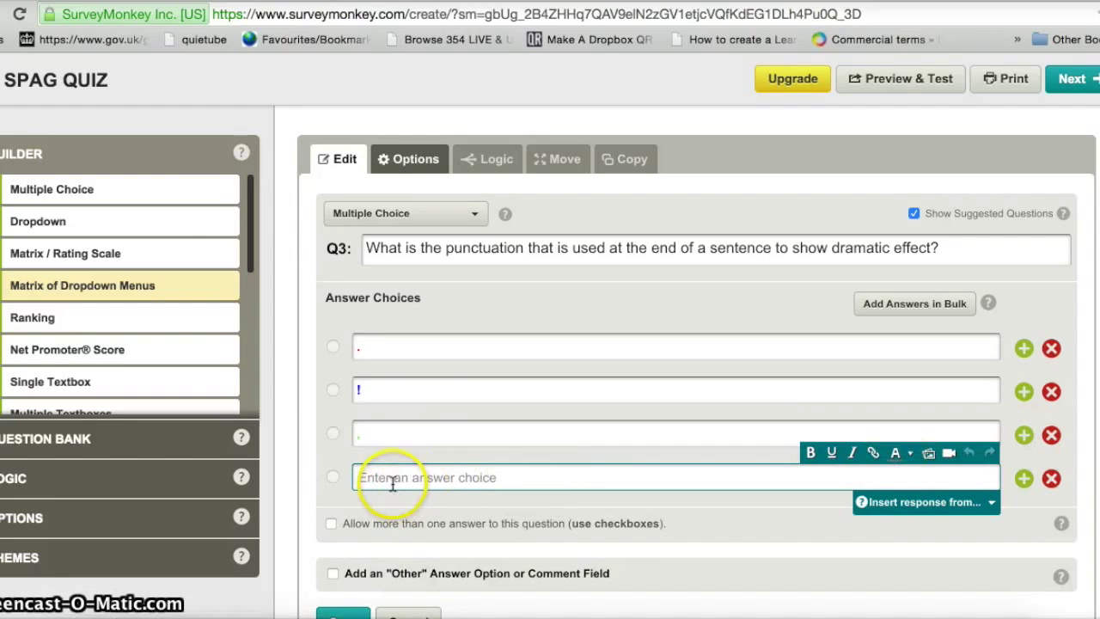
{"action": "type", "text": "..."}
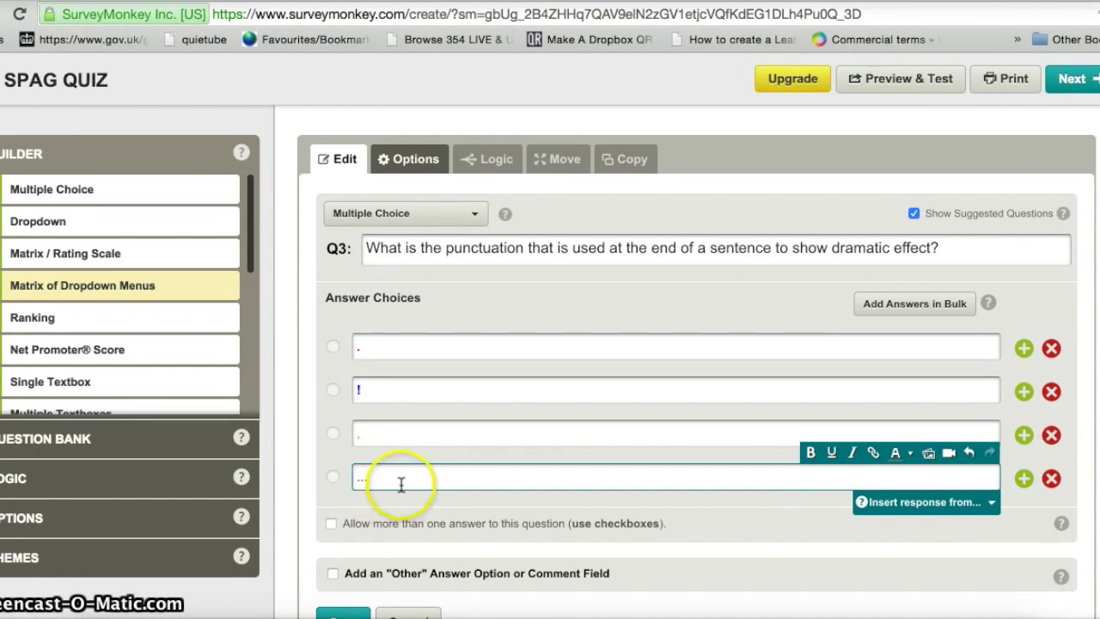
{"action": "left_click", "coordinate": [378, 475]}
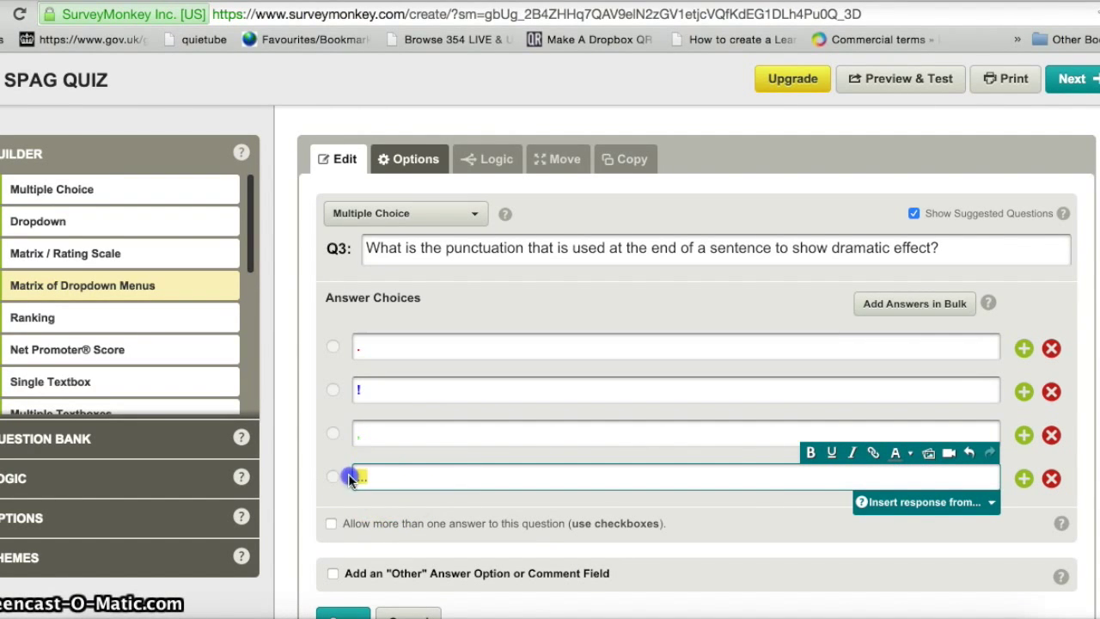
{"action": "left_click", "coordinate": [810, 453]}
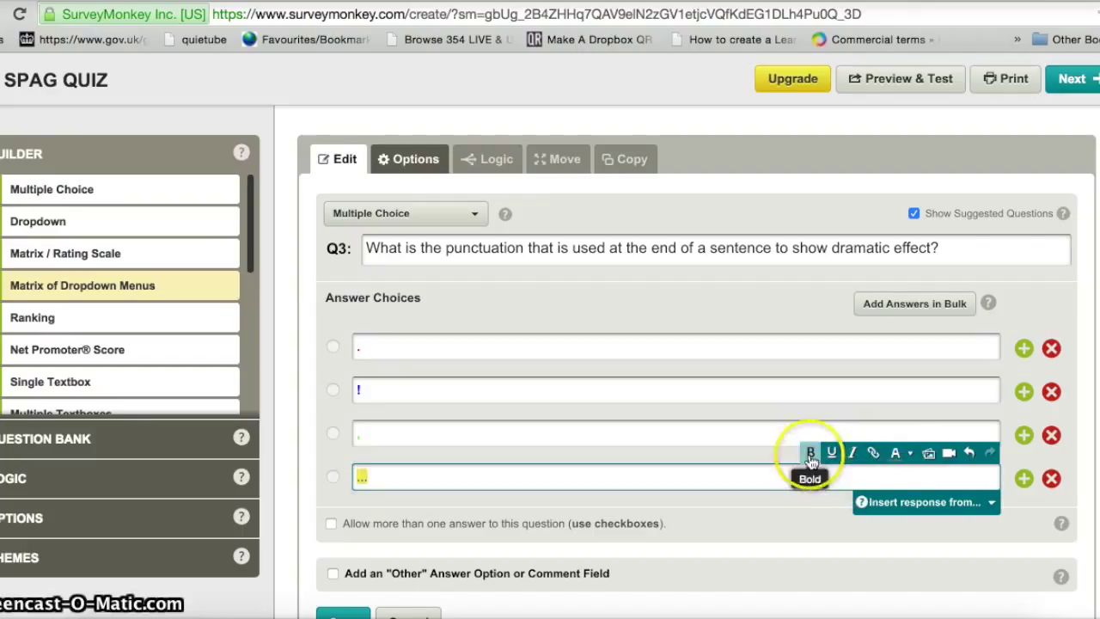
{"action": "left_click", "coordinate": [911, 453]}
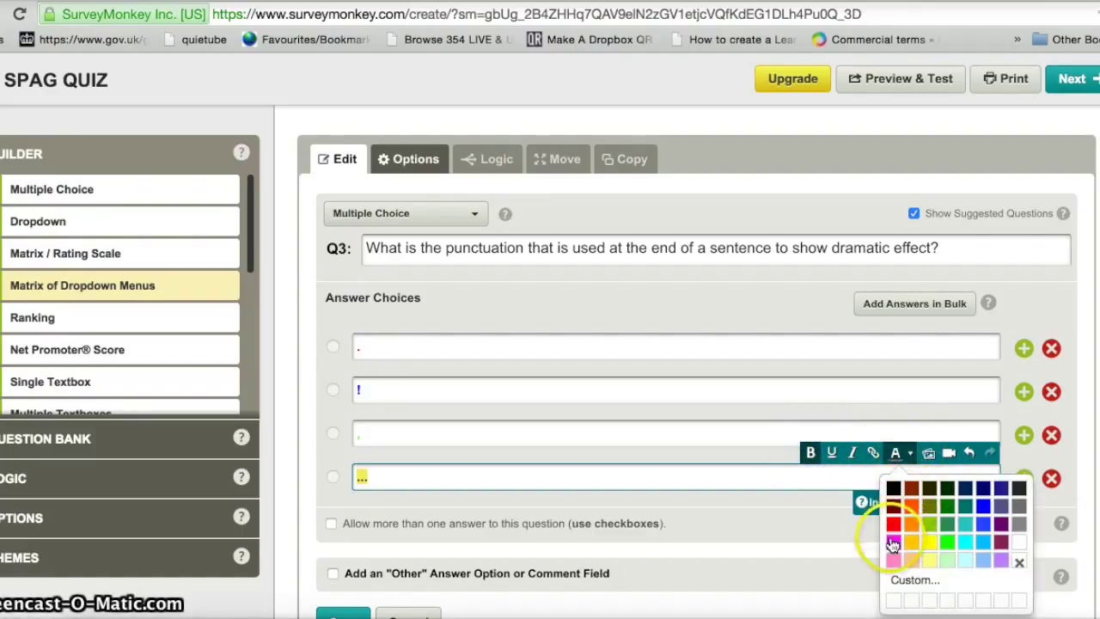
{"action": "left_click", "coordinate": [893, 523]}
{"action": "left_click", "coordinate": [614, 483]}
{"action": "left_click", "coordinate": [614, 481]}
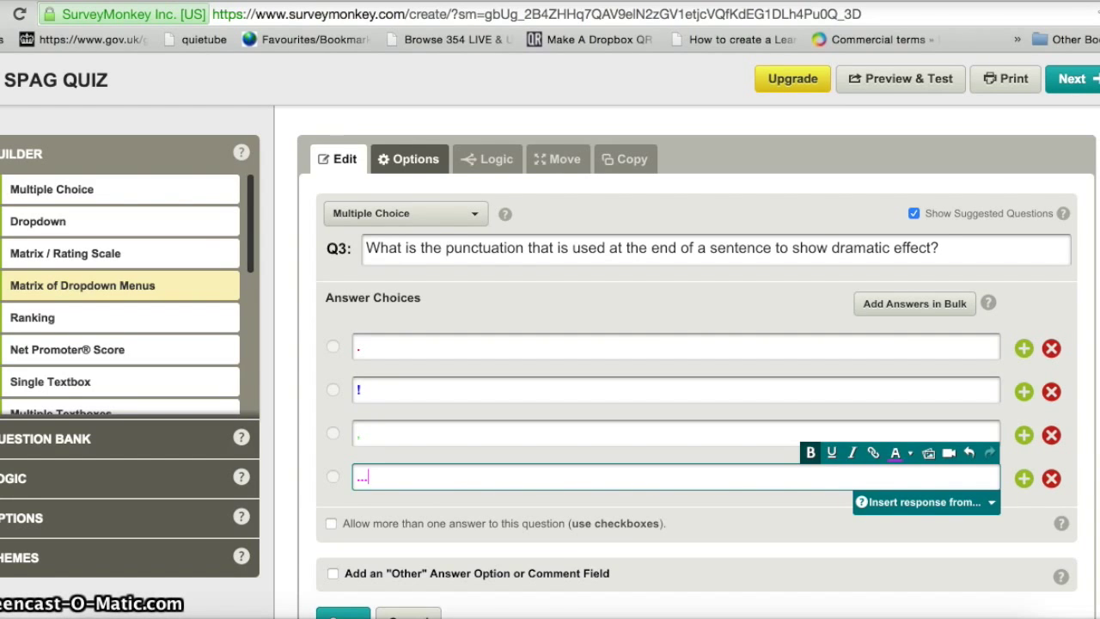
- Add an 'Other (please specify)' answer option and save question 3
{"action": "scroll", "coordinate": [950, 442], "scroll_direction": "down", "scroll_amount": 3}
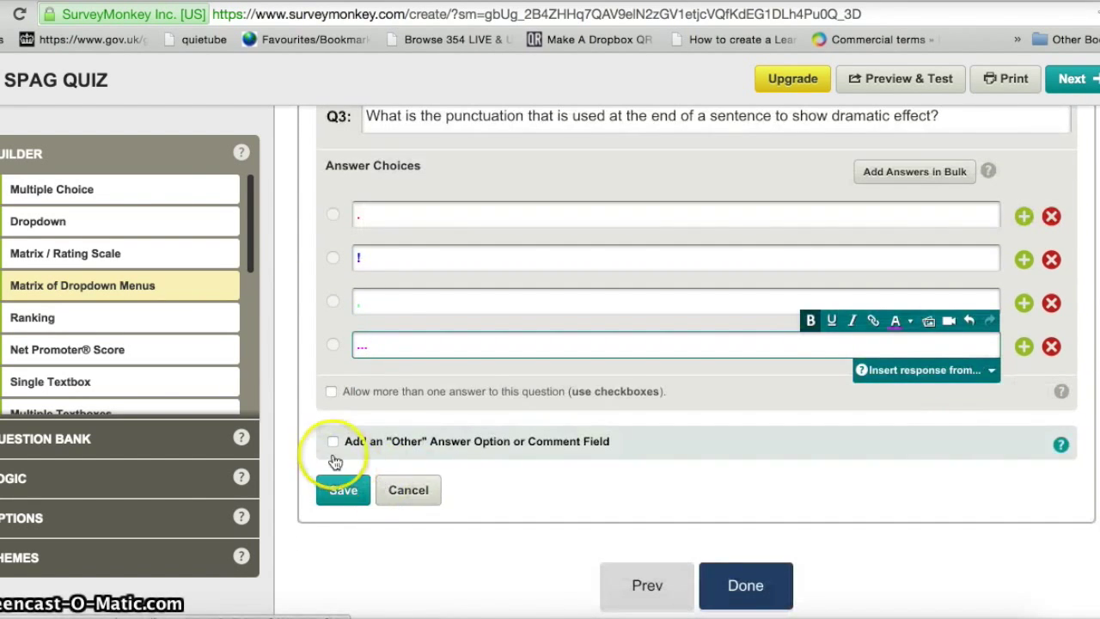
{"action": "left_click", "coordinate": [332, 443]}
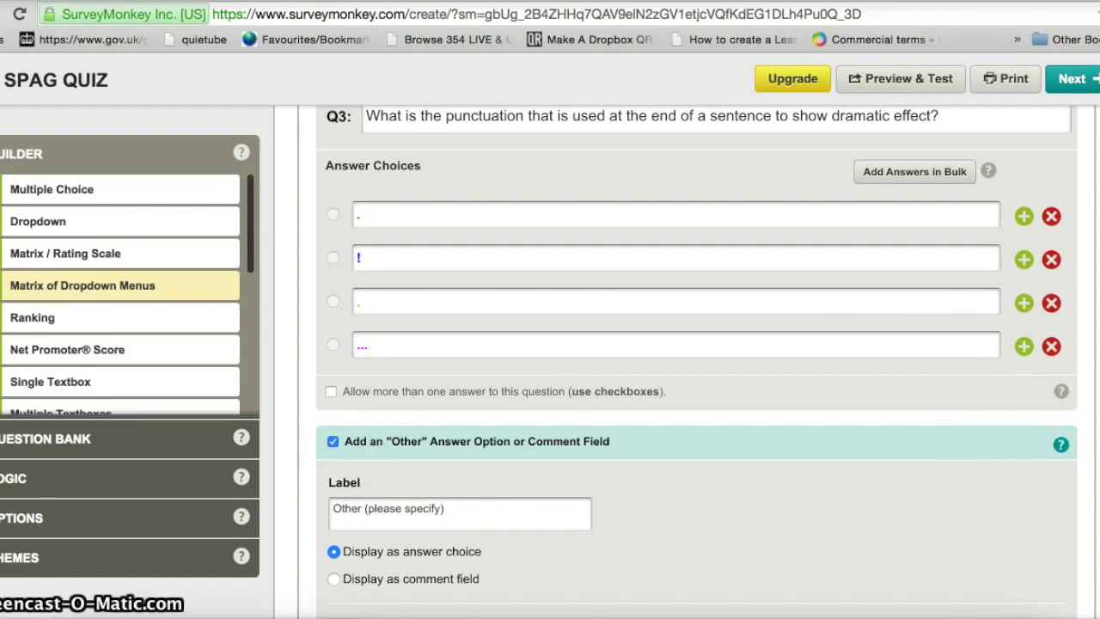
{"action": "scroll", "coordinate": [442, 411], "scroll_direction": "down", "scroll_amount": 9}
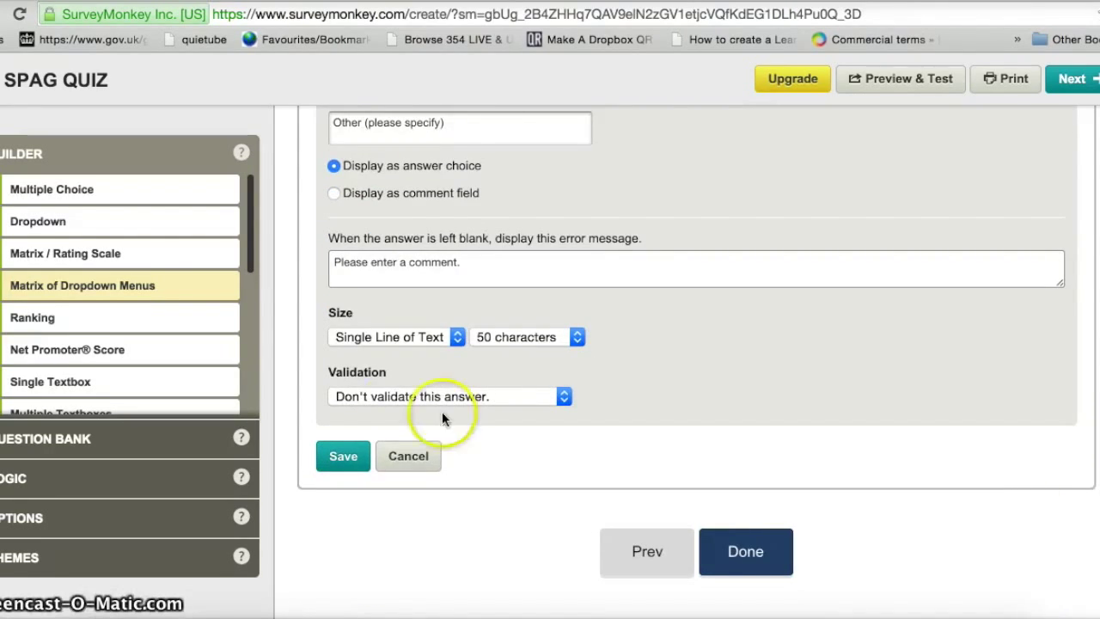
{"action": "left_click", "coordinate": [345, 465]}
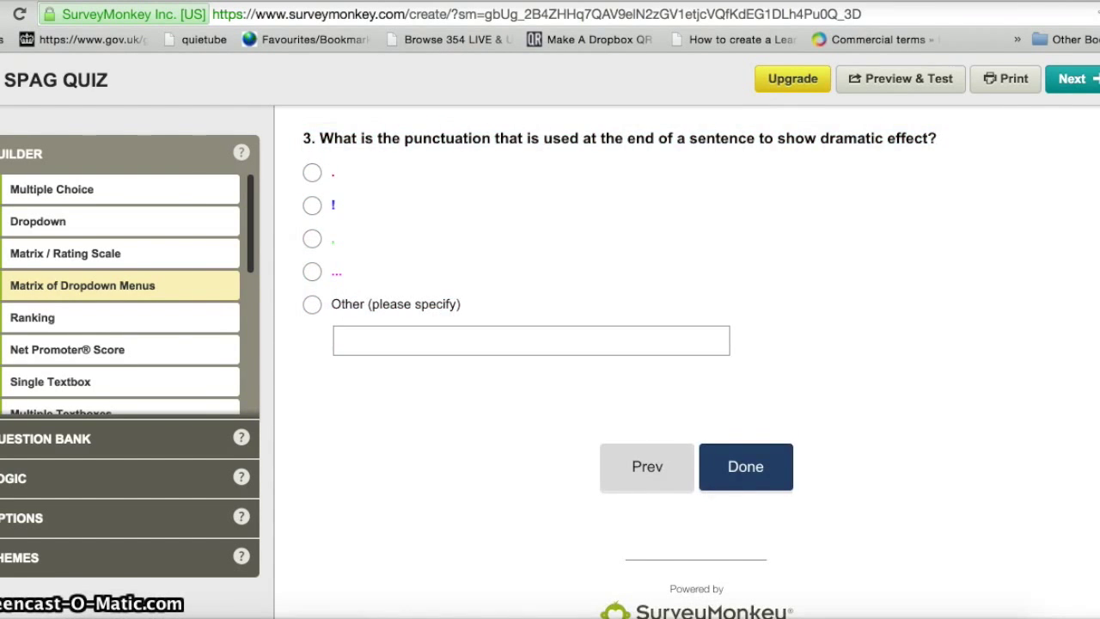
- In question 3's options, turn on Require an Answer and Flip Choices, then save
{"action": "mouse_move", "coordinate": [780, 435]}
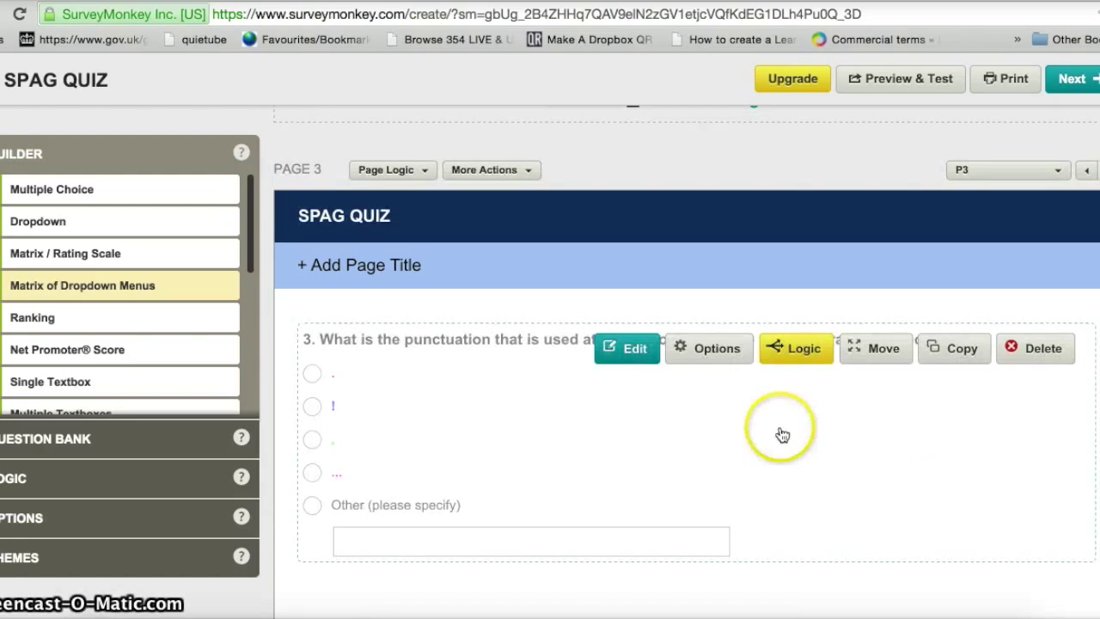
{"action": "left_click", "coordinate": [709, 351]}
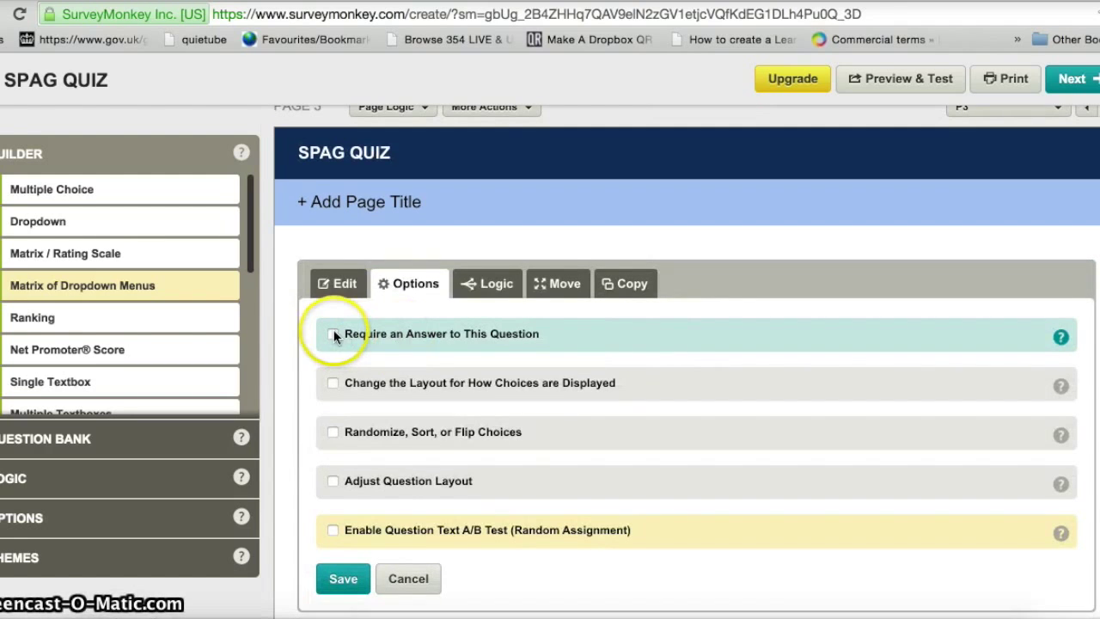
{"action": "left_click", "coordinate": [333, 334]}
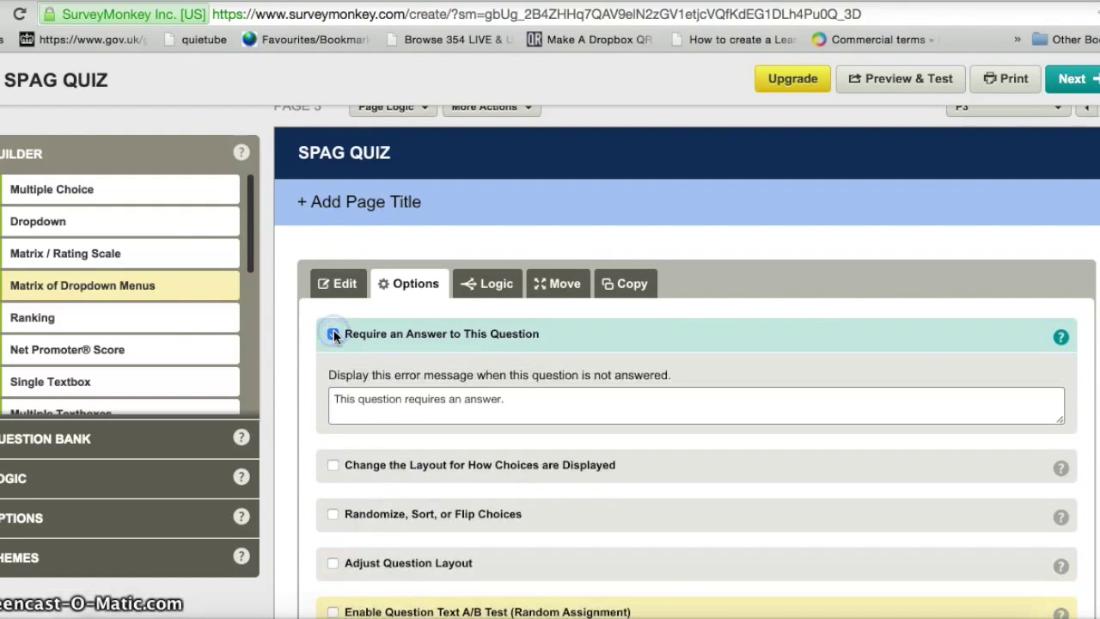
{"action": "left_click", "coordinate": [332, 515]}
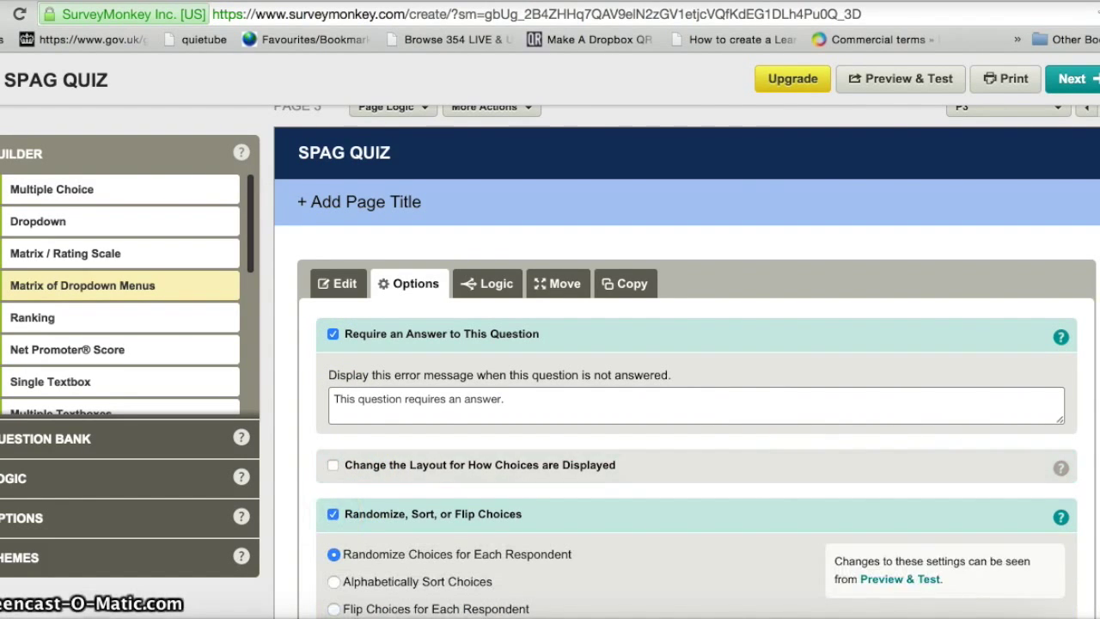
{"action": "scroll", "coordinate": [687, 356], "scroll_direction": "down", "scroll_amount": 3}
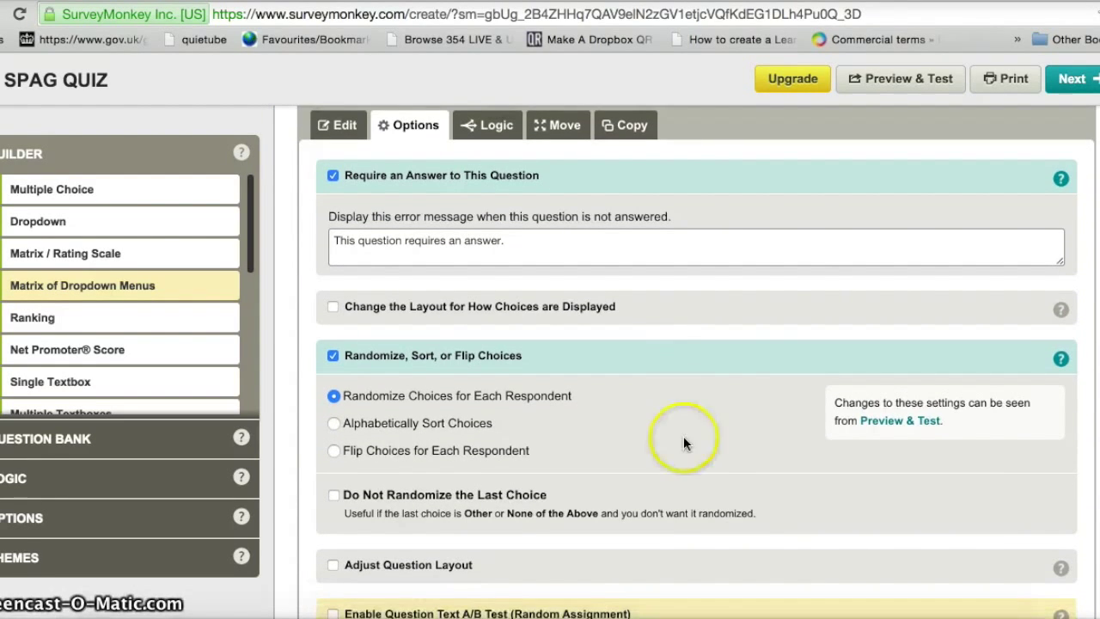
{"action": "left_click", "coordinate": [333, 452]}
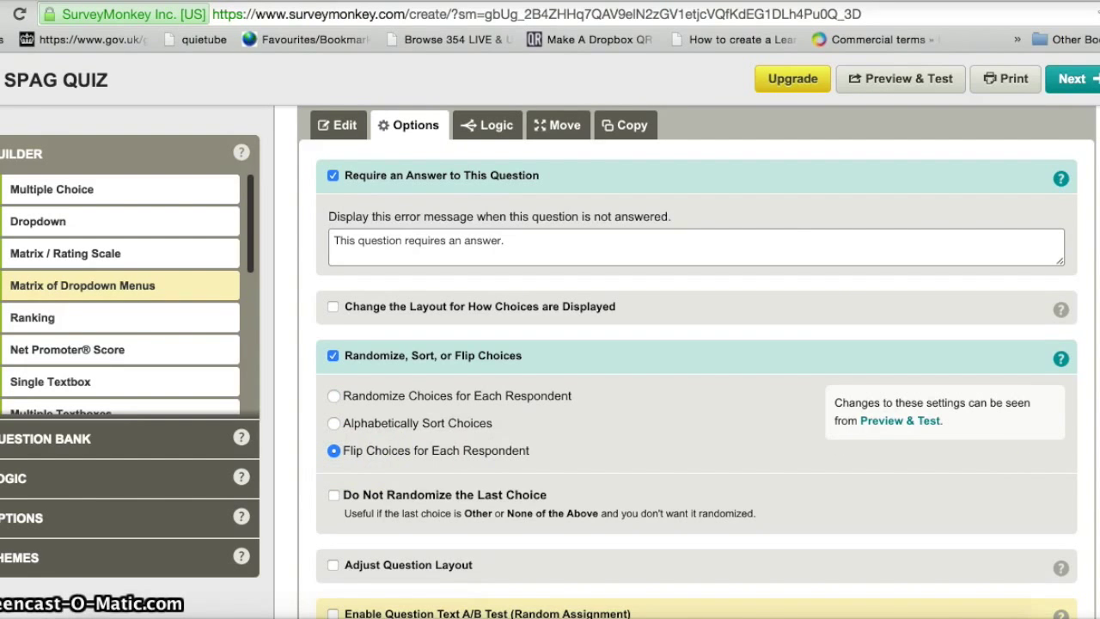
{"action": "scroll", "coordinate": [688, 361], "scroll_direction": "down", "scroll_amount": 4}
{"action": "left_click", "coordinate": [342, 507]}
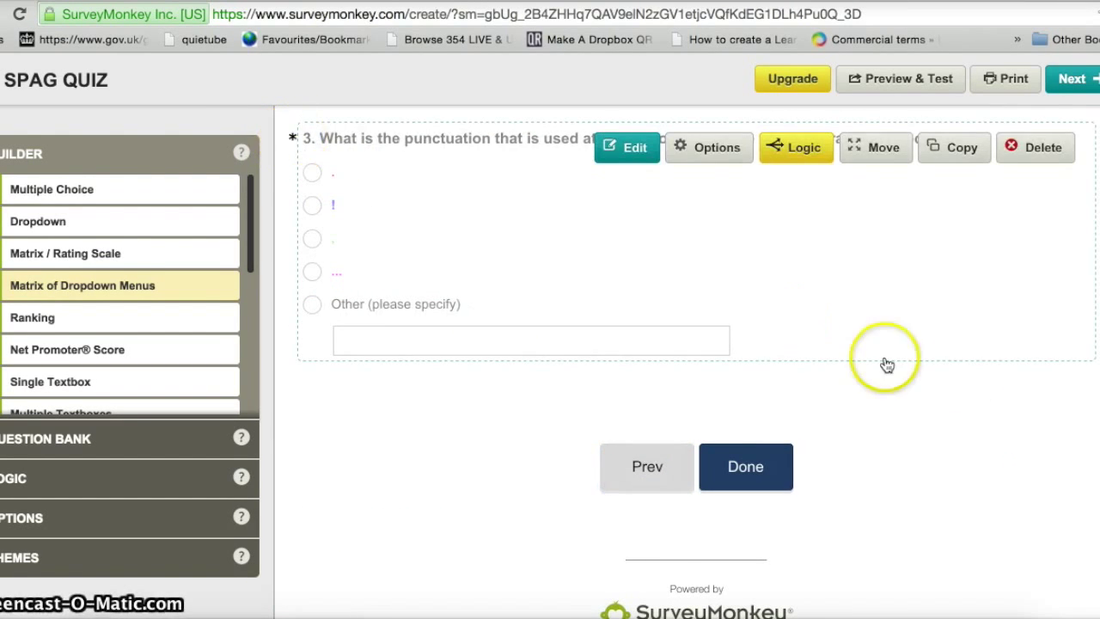
{"action": "scroll", "coordinate": [687, 344], "scroll_direction": "up", "scroll_amount": 5}
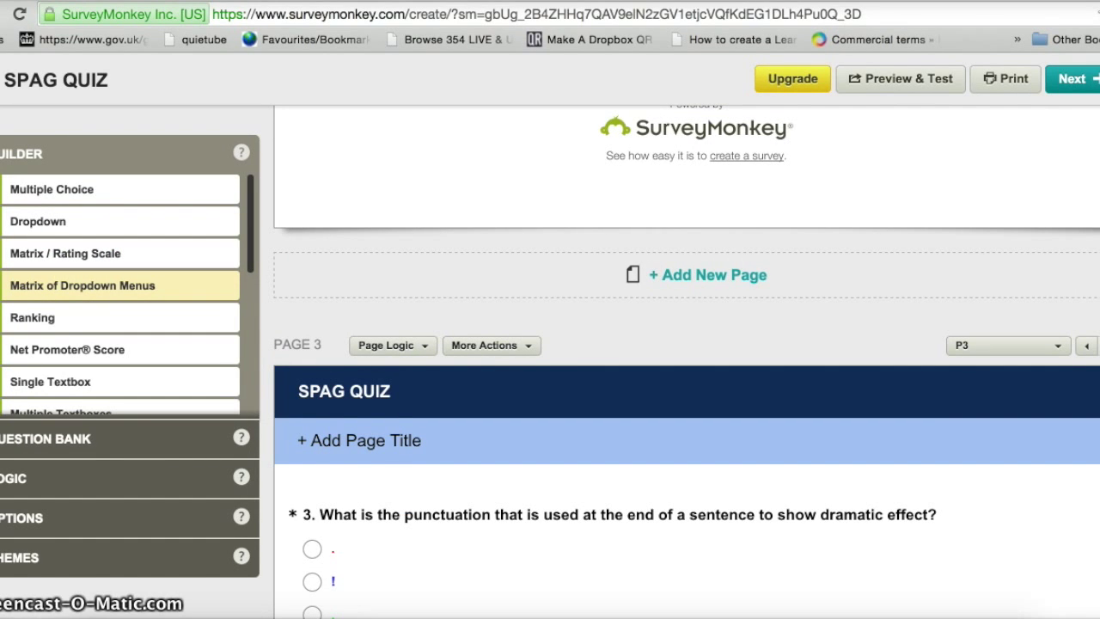
- Preview the Berries, Chestnut and Denim themes, then settle on Anemone for the SPAG QUIZ
{"action": "scroll", "coordinate": [688, 361], "scroll_direction": "down", "scroll_amount": 1}
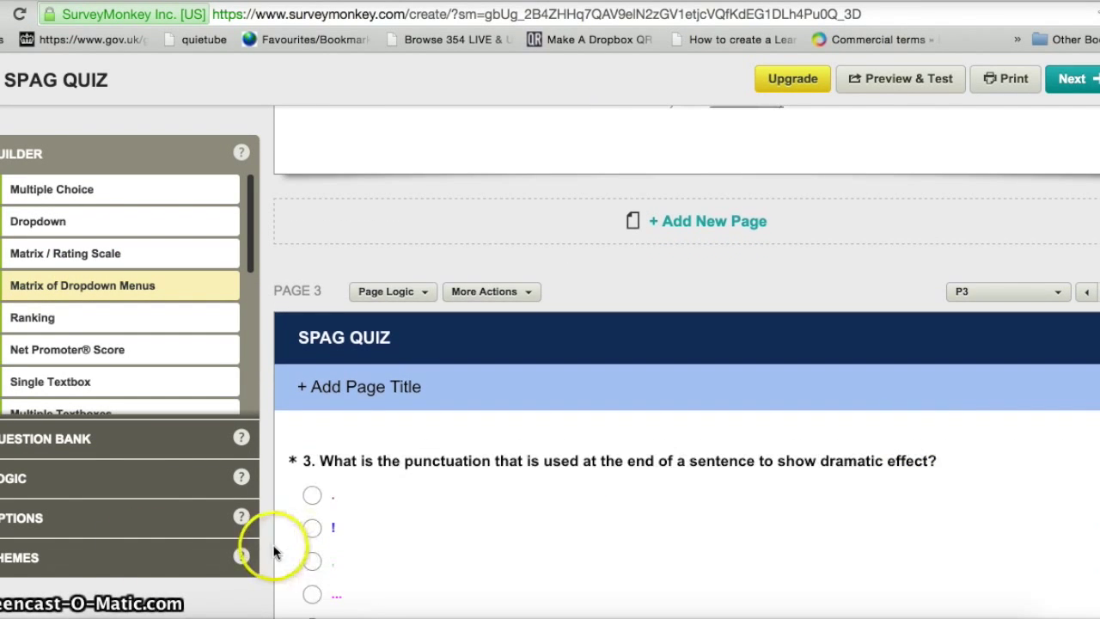
{"action": "left_click", "coordinate": [19, 557]}
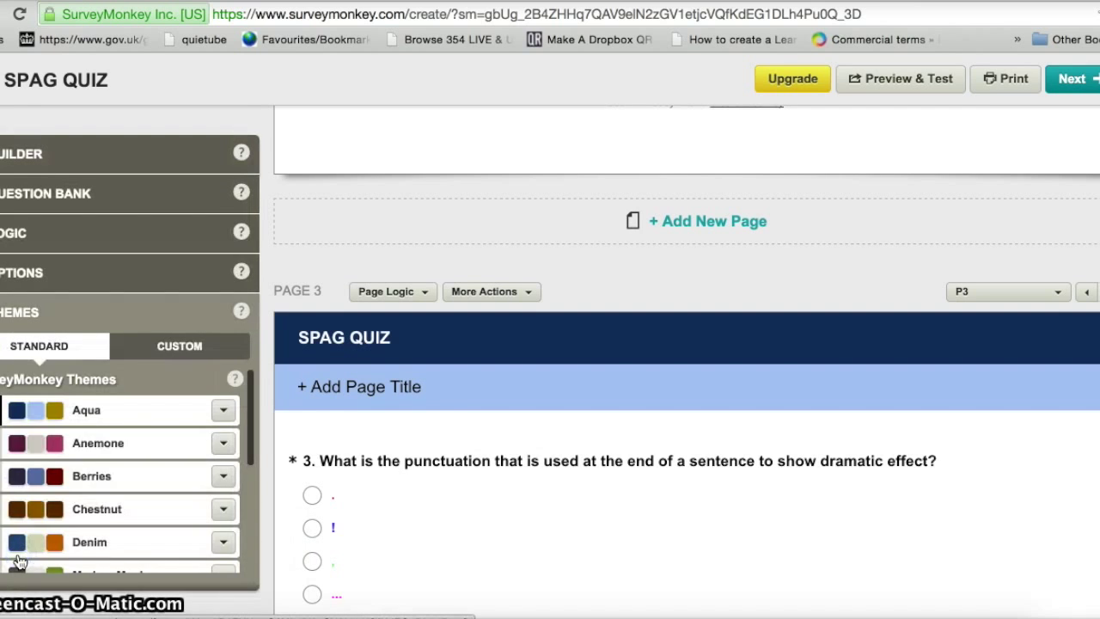
{"action": "left_click", "coordinate": [21, 445]}
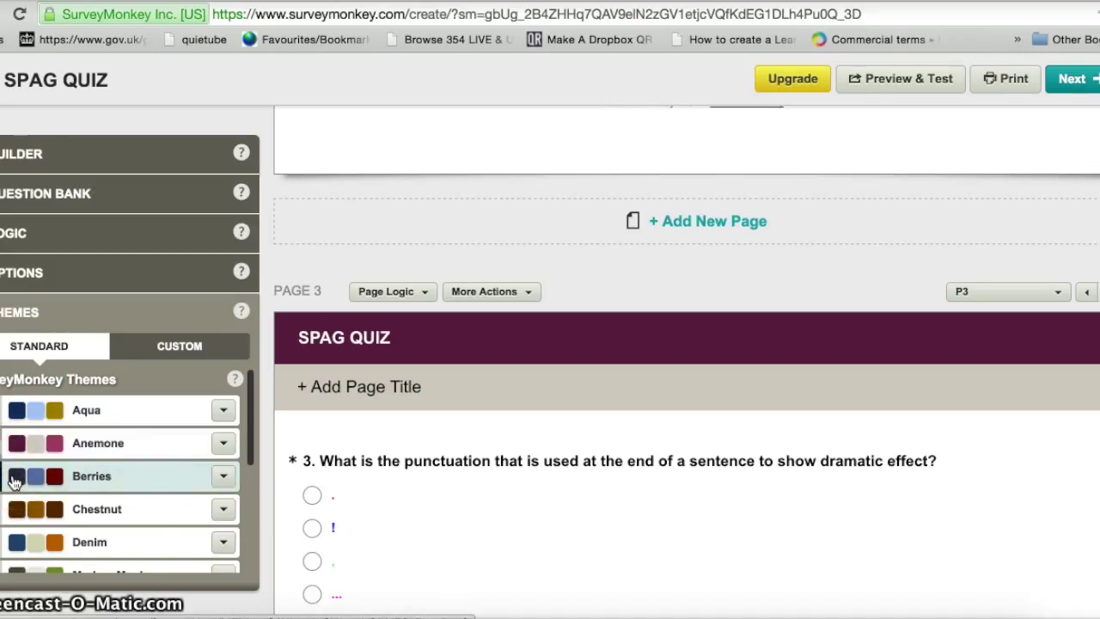
{"action": "left_click", "coordinate": [221, 478]}
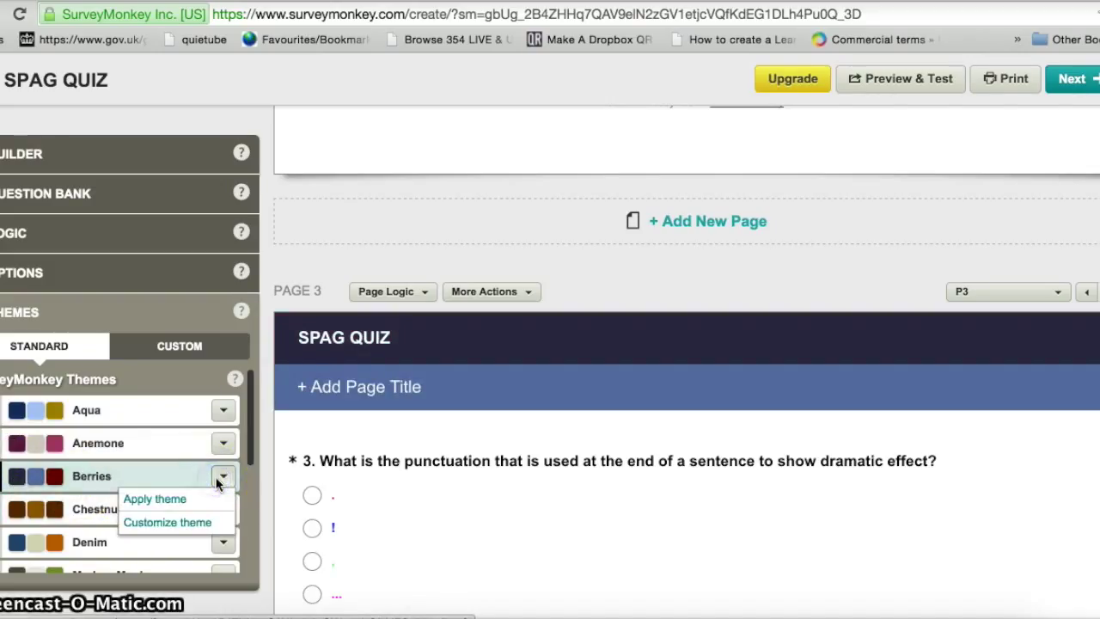
{"action": "left_click", "coordinate": [173, 502]}
{"action": "left_click", "coordinate": [163, 500]}
{"action": "left_click", "coordinate": [32, 510]}
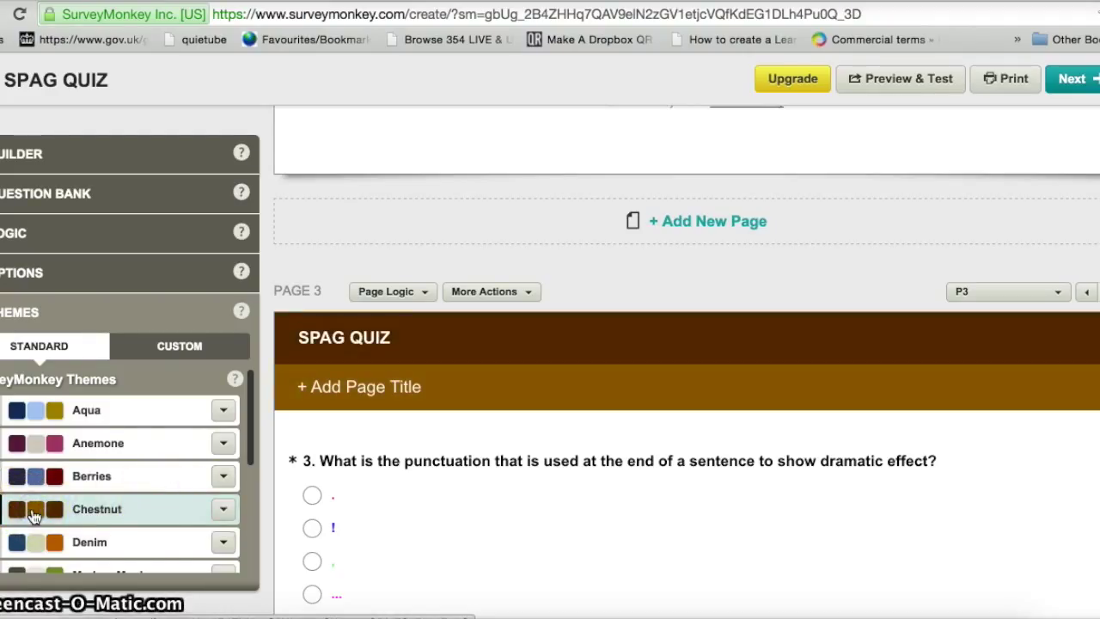
{"action": "left_click", "coordinate": [16, 544]}
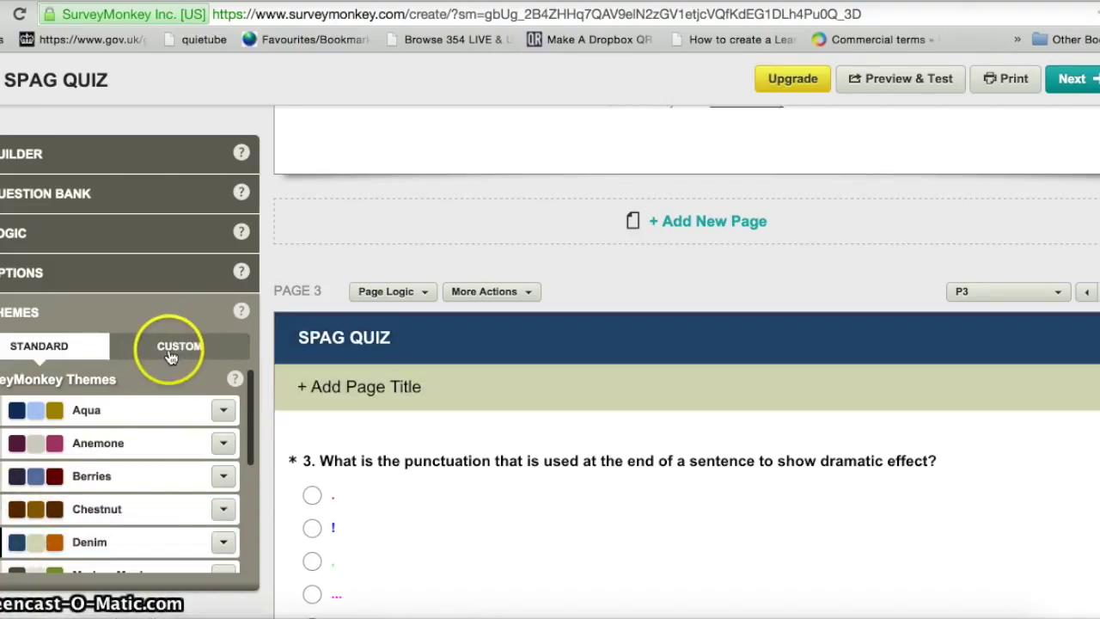
{"action": "left_click", "coordinate": [61, 455]}
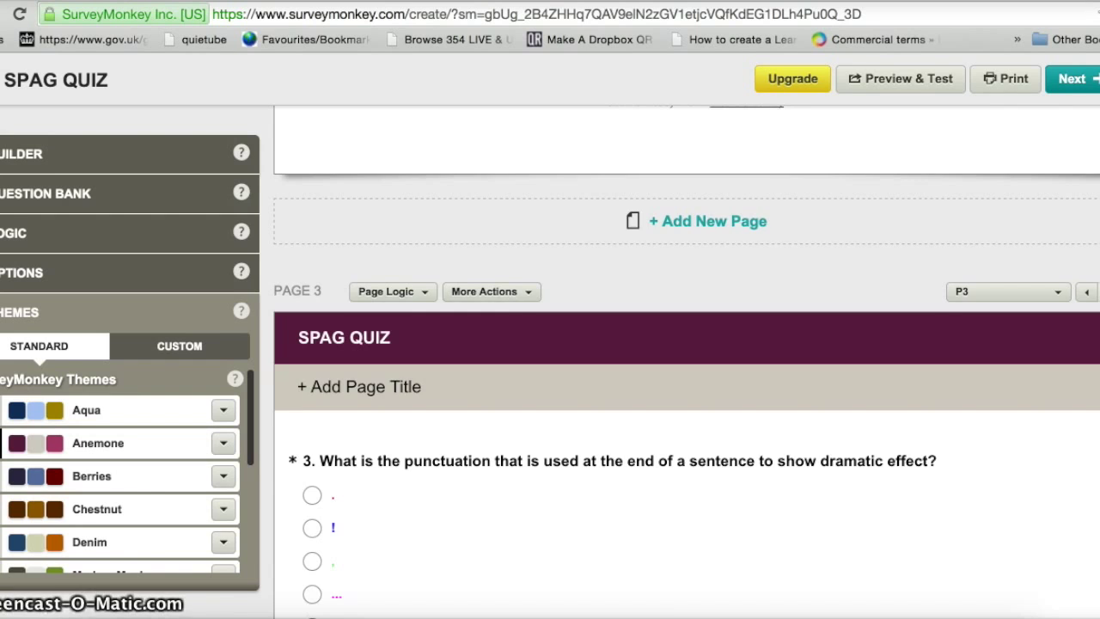
{"action": "scroll", "coordinate": [685, 360], "scroll_direction": "up", "scroll_amount": 15}
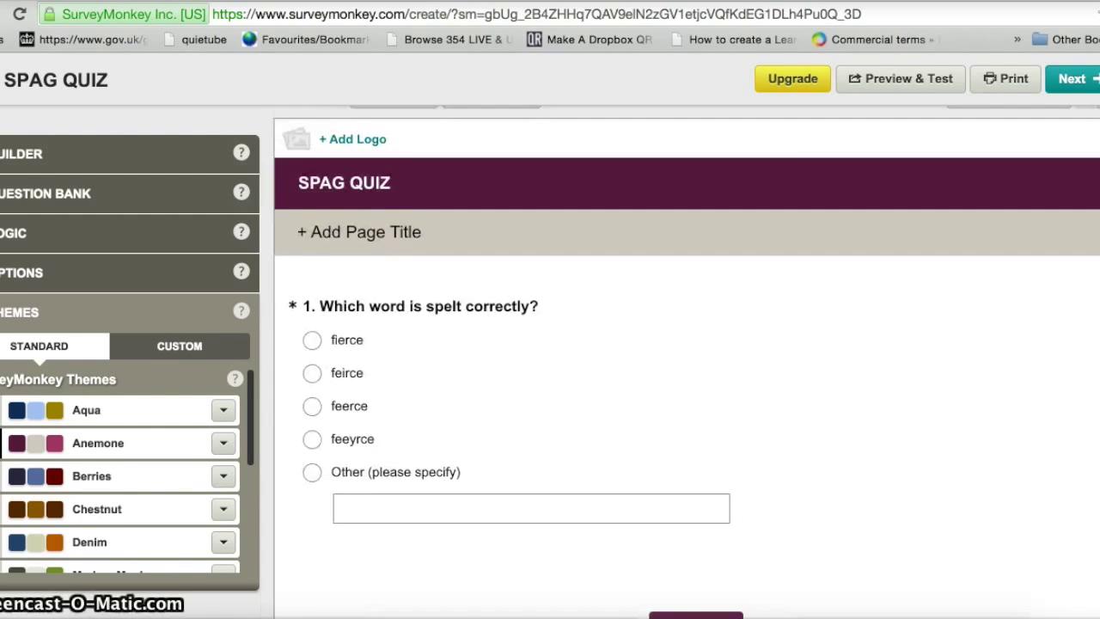
- Continue to collecting responses and dismiss the web link tour tip
{"action": "scroll", "coordinate": [685, 360], "scroll_direction": "up", "scroll_amount": 3}
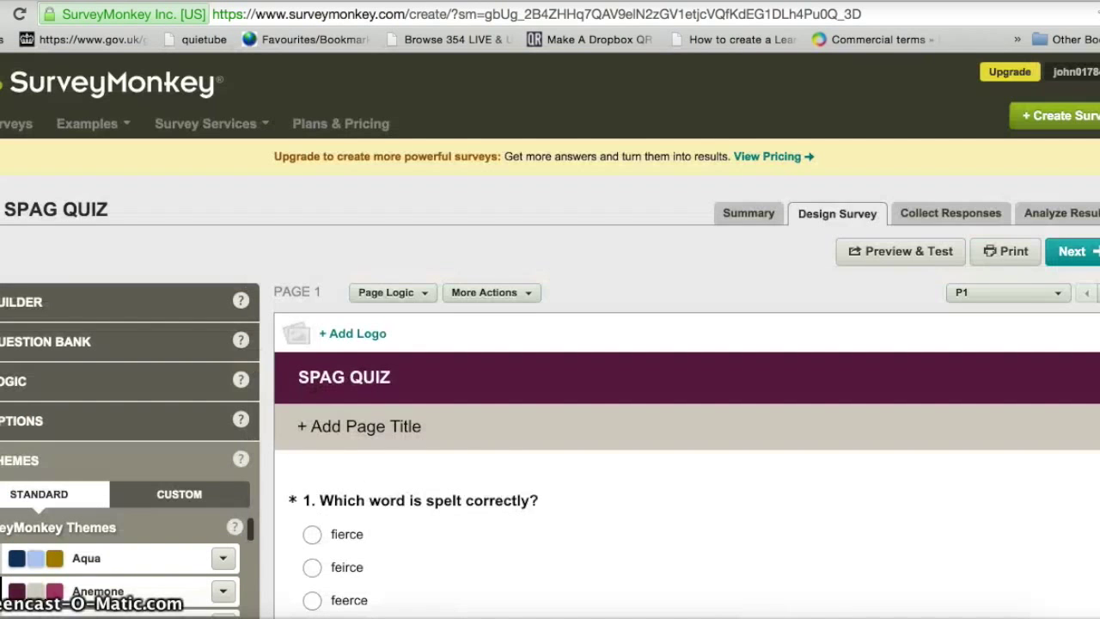
{"action": "left_click", "coordinate": [1074, 253]}
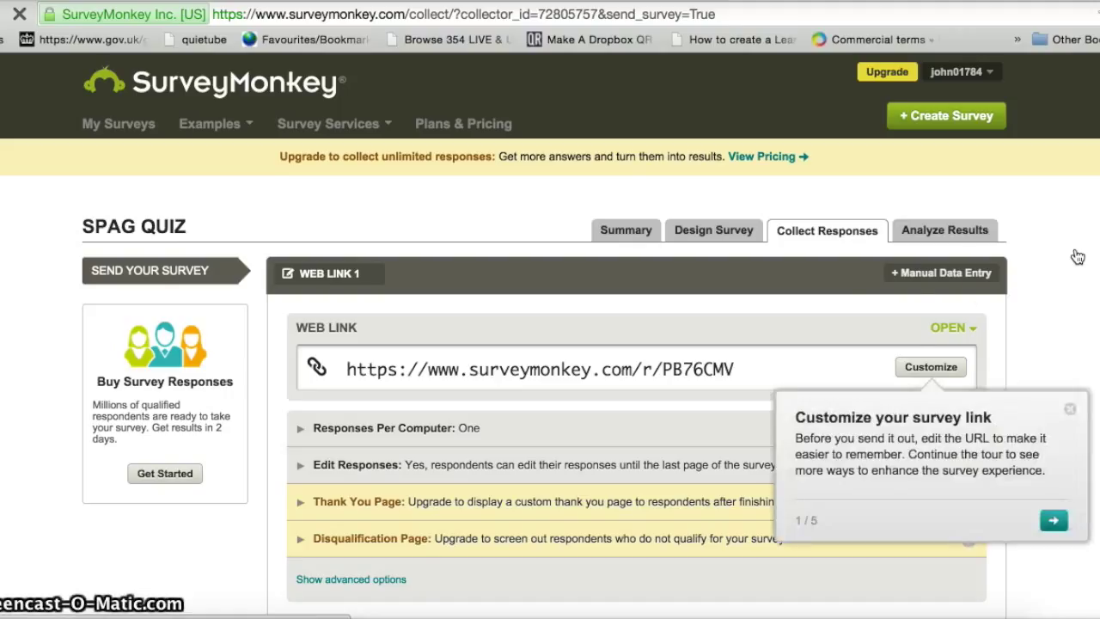
{"action": "left_click", "coordinate": [1069, 410]}
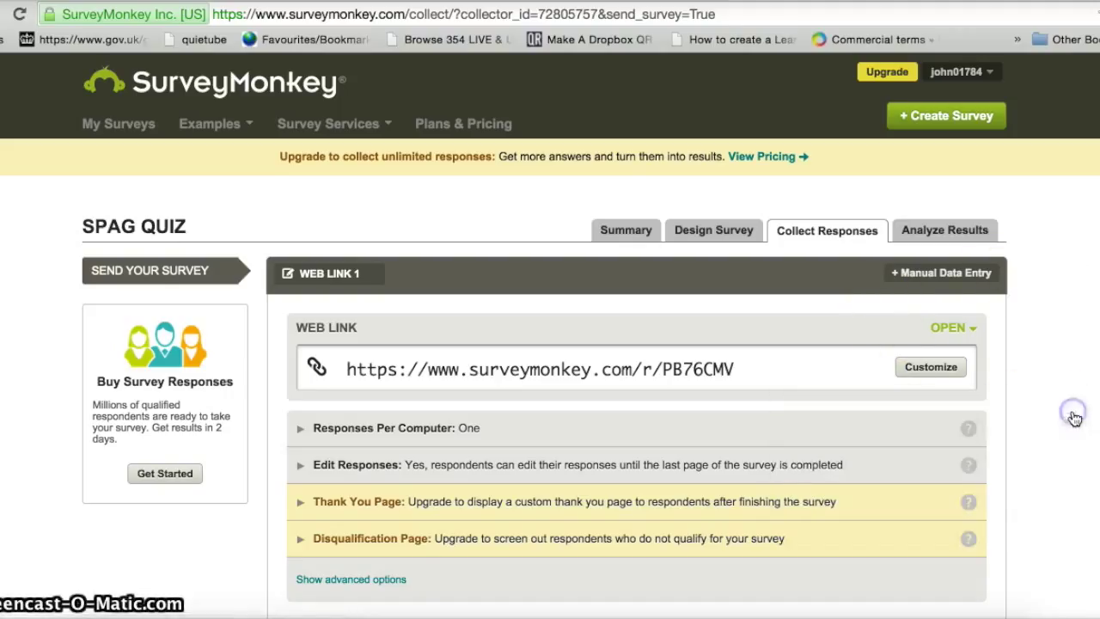
{"action": "left_click", "coordinate": [735, 368]}
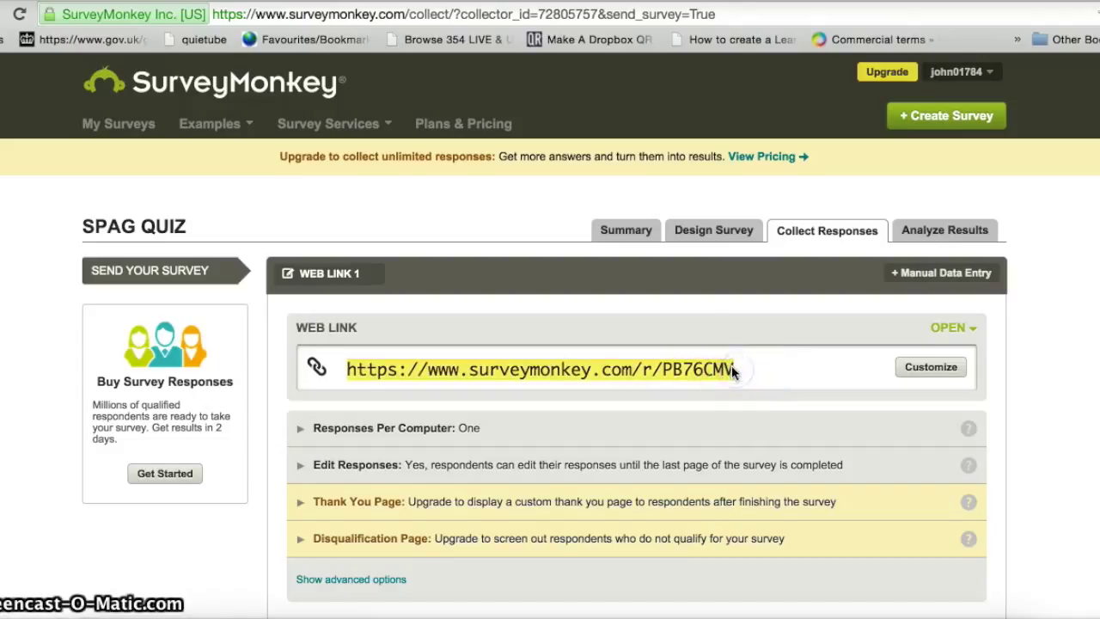
{"action": "right_click", "coordinate": [643, 372]}
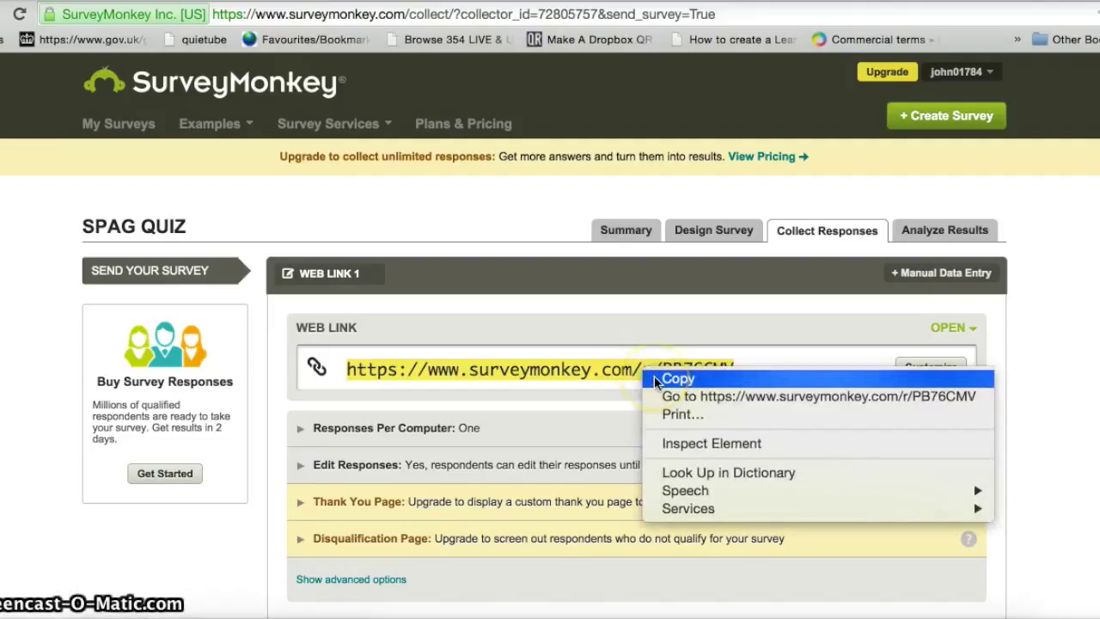
{"action": "left_click", "coordinate": [655, 380]}
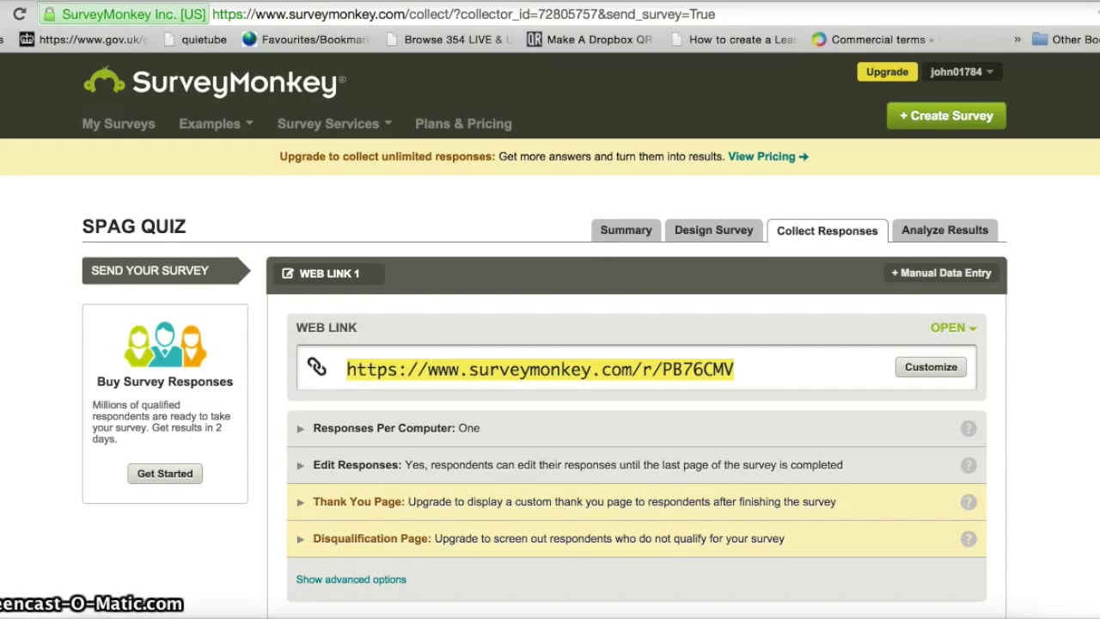
{"action": "key", "text": "super+t"}
- Search Google for 'qr stuf' and open the QR Stuff code generator at qrstuff.com
{"action": "left_click", "coordinate": [348, 331]}
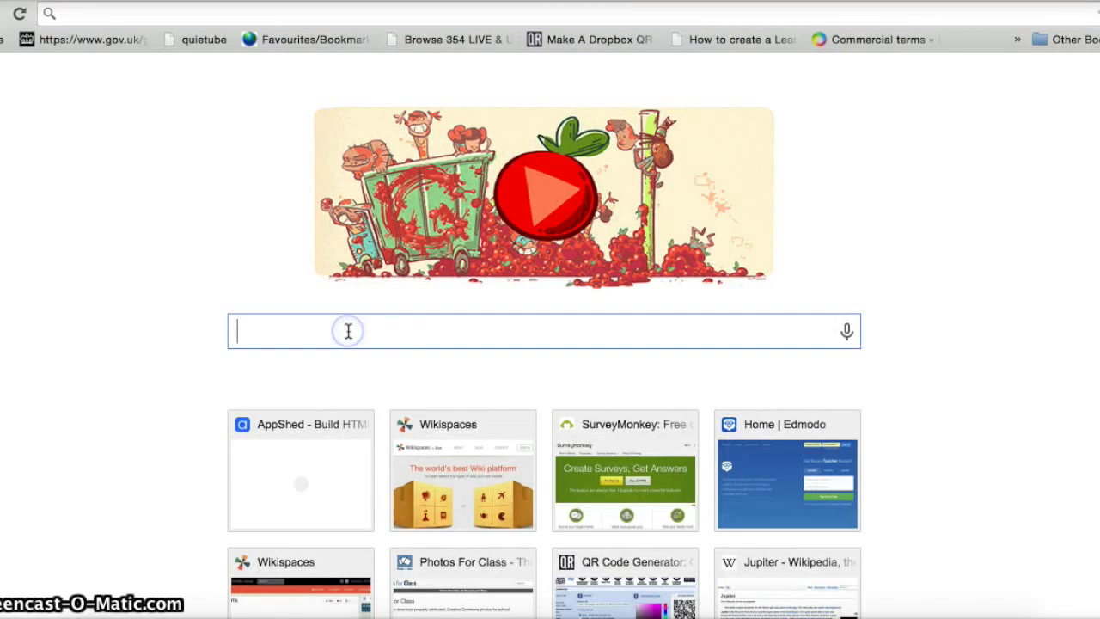
{"action": "type", "text": "qr stuf"}
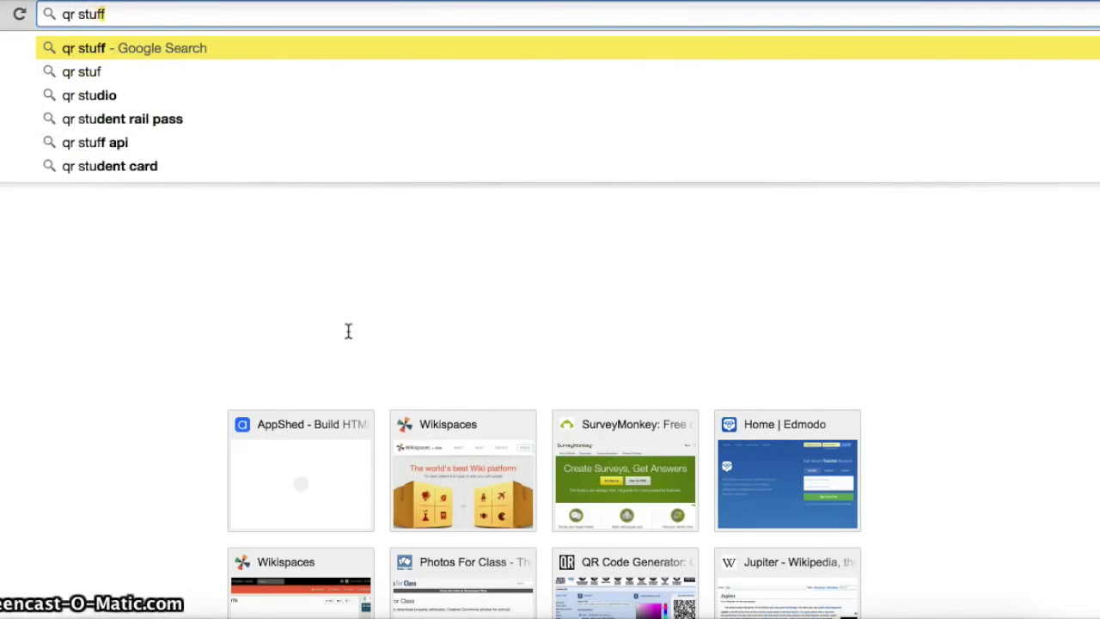
{"action": "key", "text": "Return"}
{"action": "left_click", "coordinate": [220, 228]}
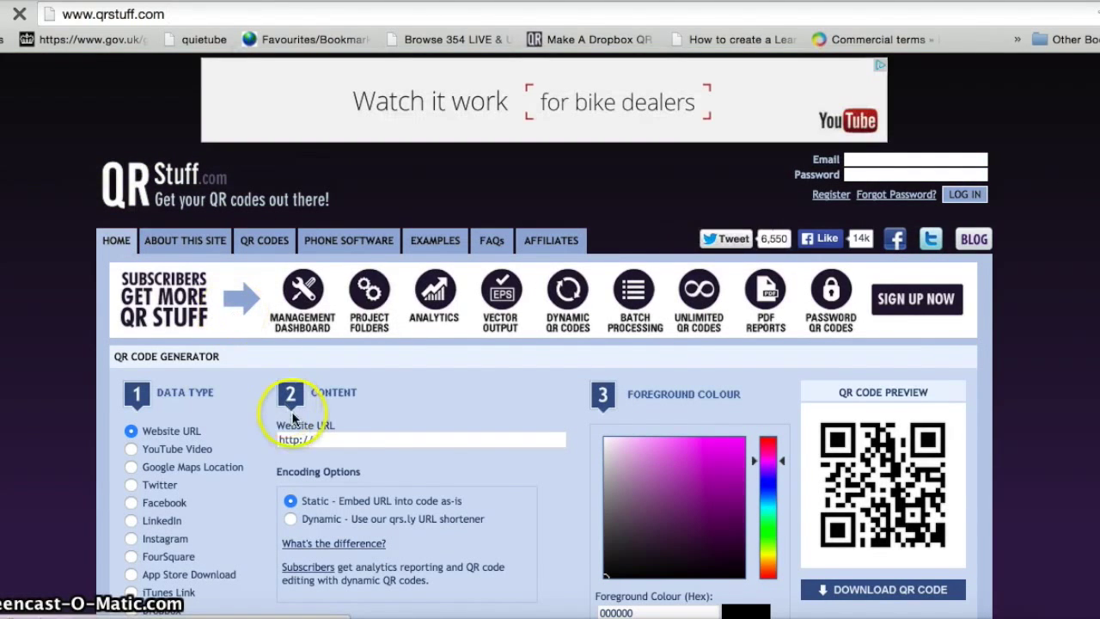
{"action": "left_click", "coordinate": [315, 441]}
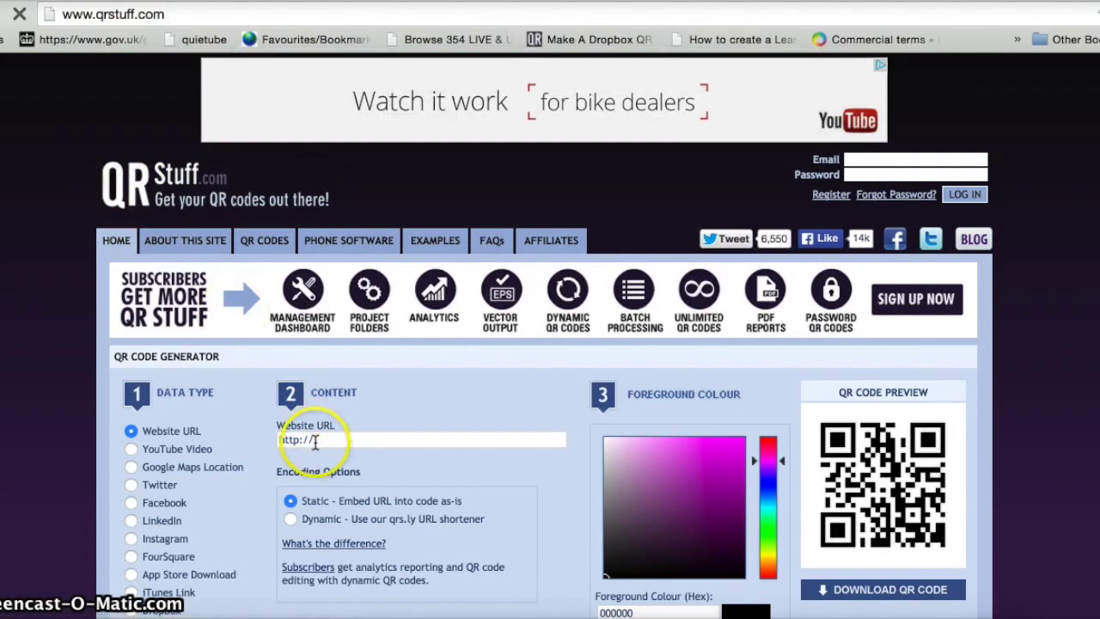
- Paste the survey link into QRStuff's Website URL field and download the QR code
{"action": "left_click", "coordinate": [318, 440]}
{"action": "right_click", "coordinate": [318, 440]}
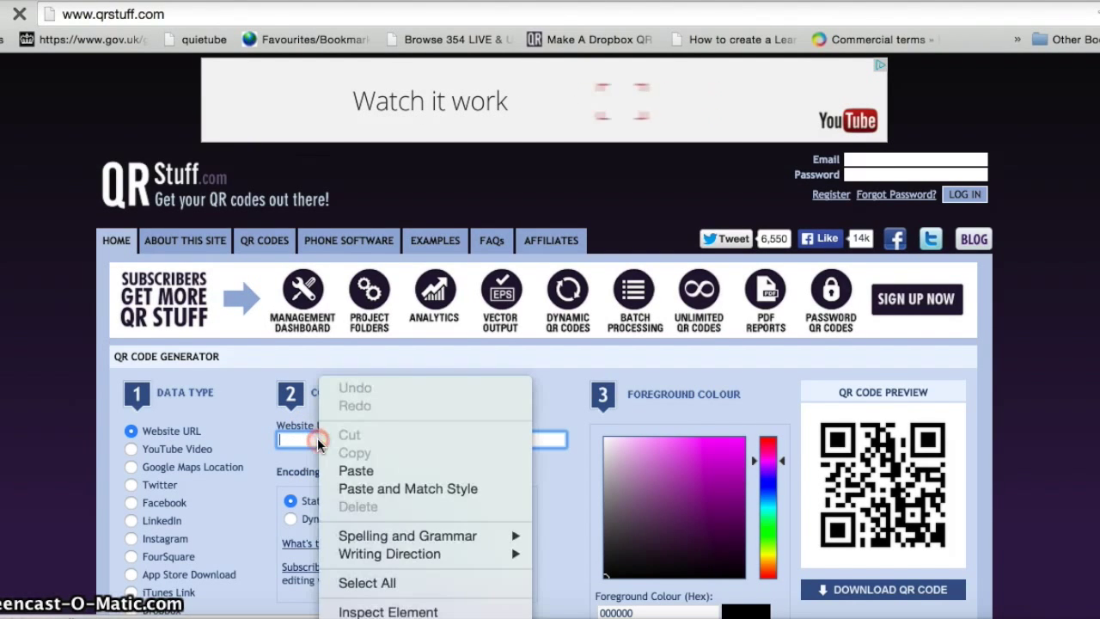
{"action": "left_click", "coordinate": [354, 471]}
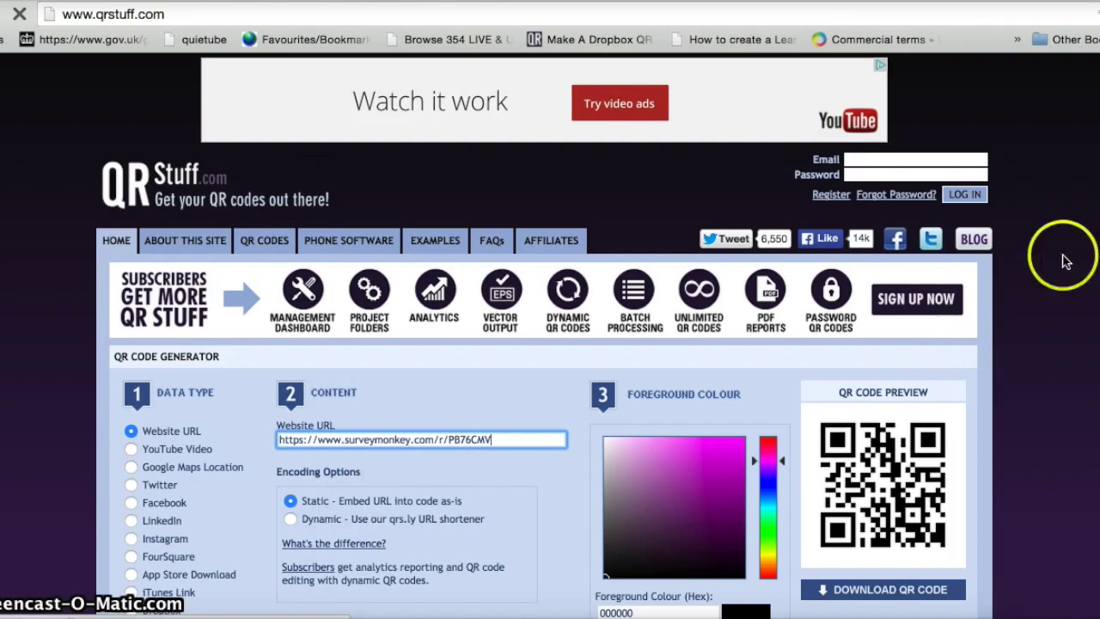
{"action": "scroll", "coordinate": [457, 455], "scroll_direction": "down", "scroll_amount": 5}
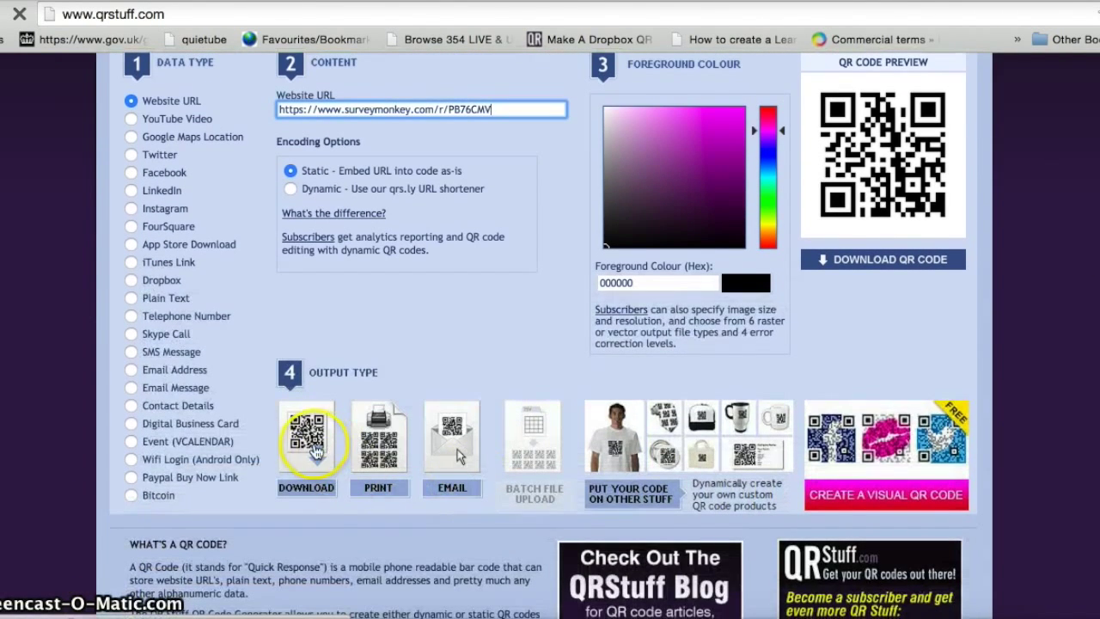
{"action": "left_click", "coordinate": [311, 440]}
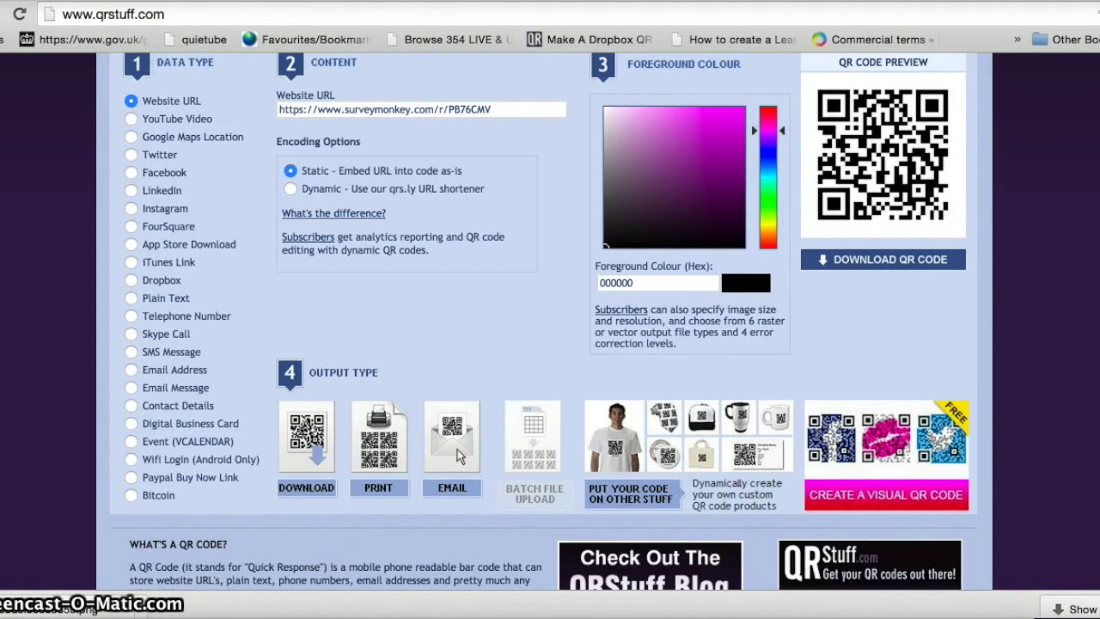
- View the downloaded QR code image, then return to the survey tab and launch Pages
{"action": "left_click", "coordinate": [36, 610]}
{"action": "left_click", "coordinate": [160, 98]}
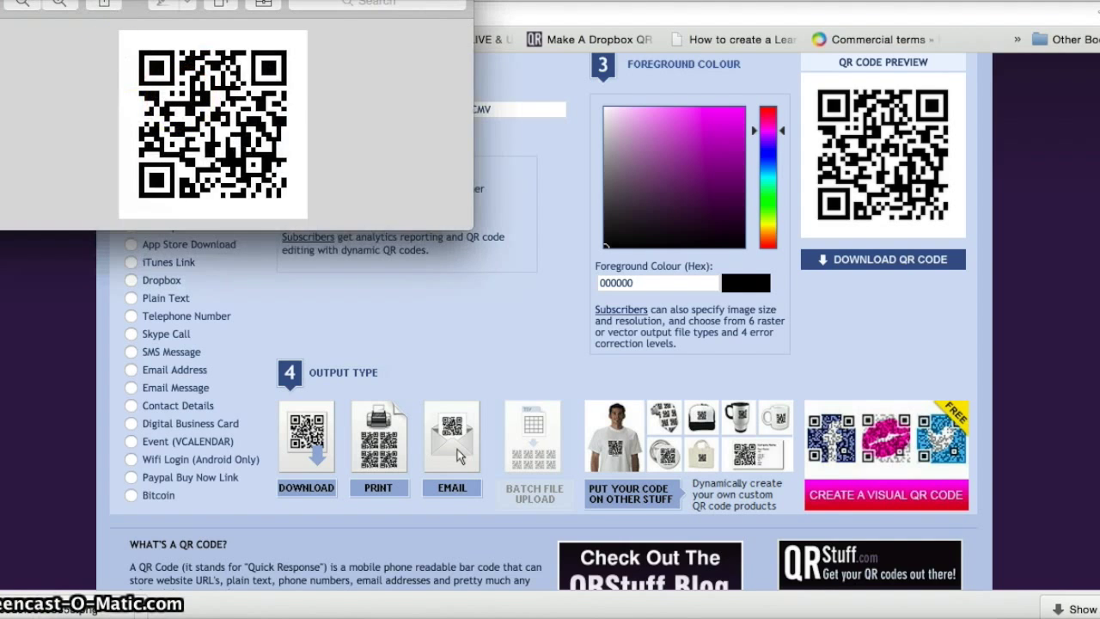
{"action": "key", "text": "super+w"}
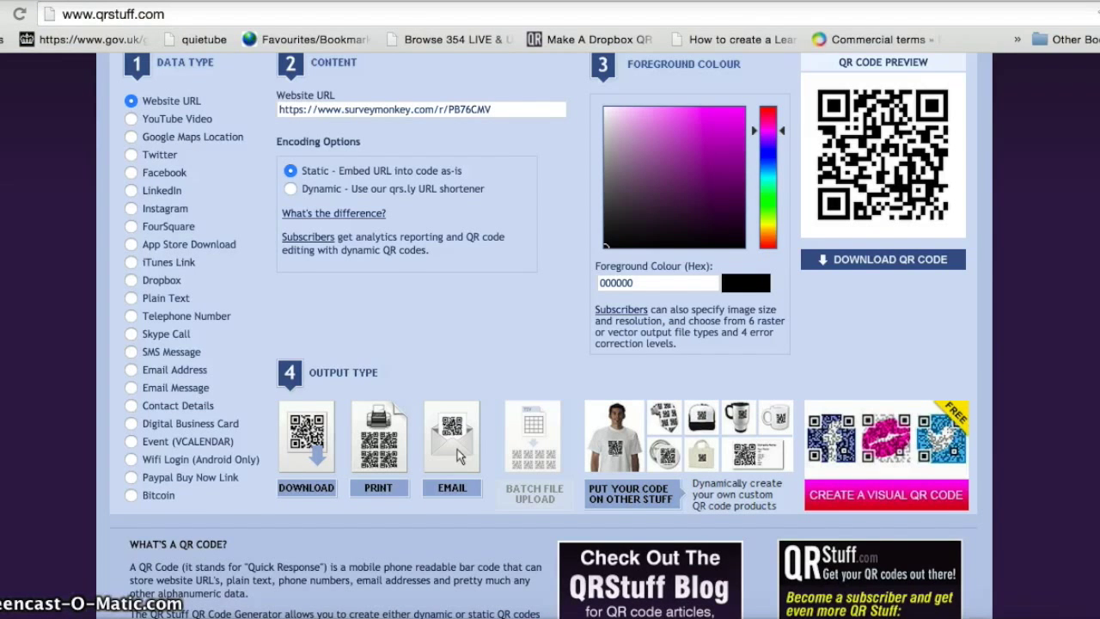
{"action": "key", "text": "ctrl+Tab"}
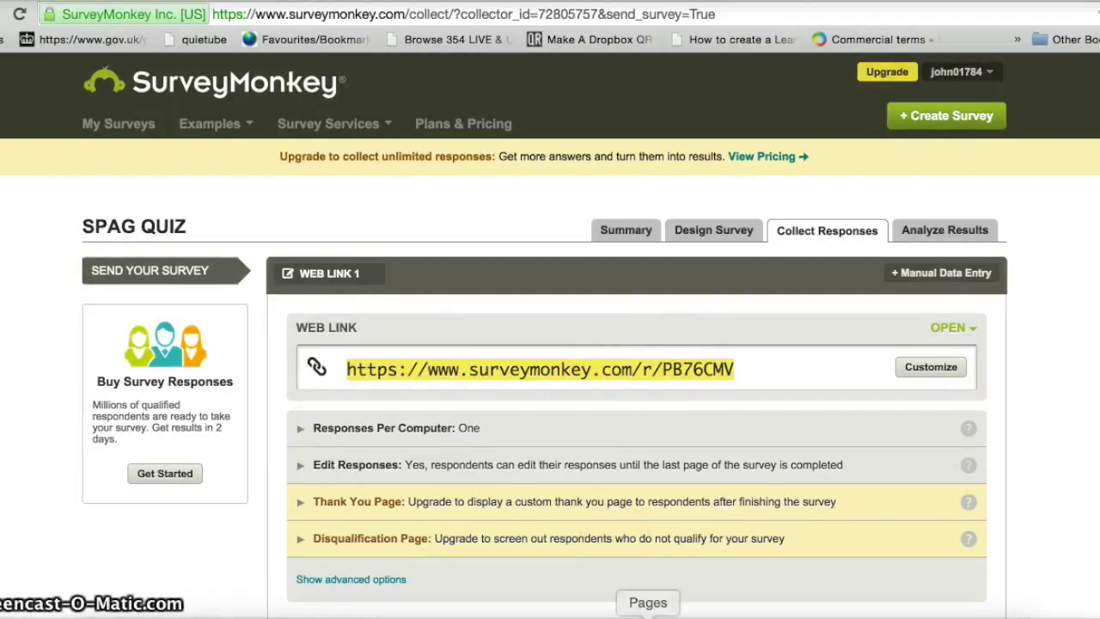
{"action": "left_click", "coordinate": [648, 617]}
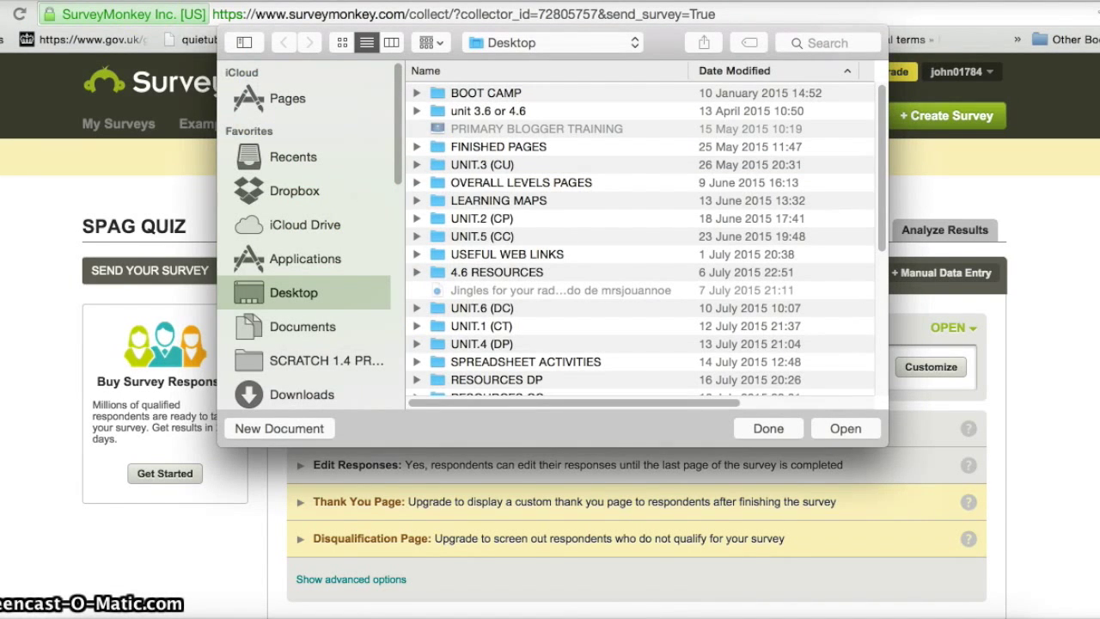
{"action": "left_click", "coordinate": [73, 0]}
- Create a blank Pages document and paste the survey web link into it
{"action": "left_click", "coordinate": [86, 0]}
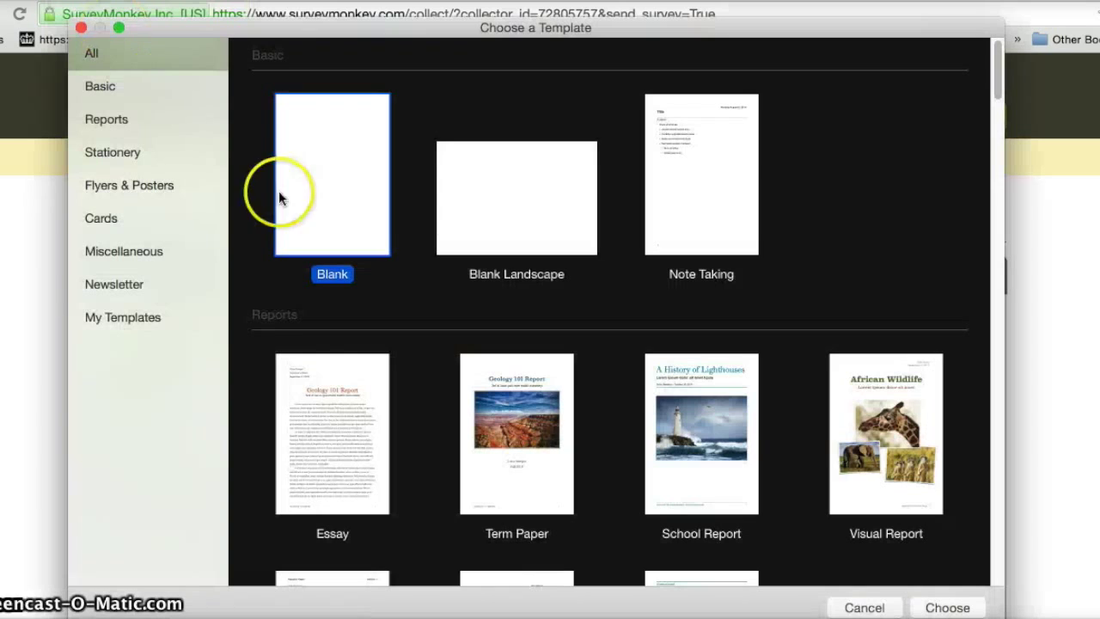
{"action": "double_click", "coordinate": [321, 206]}
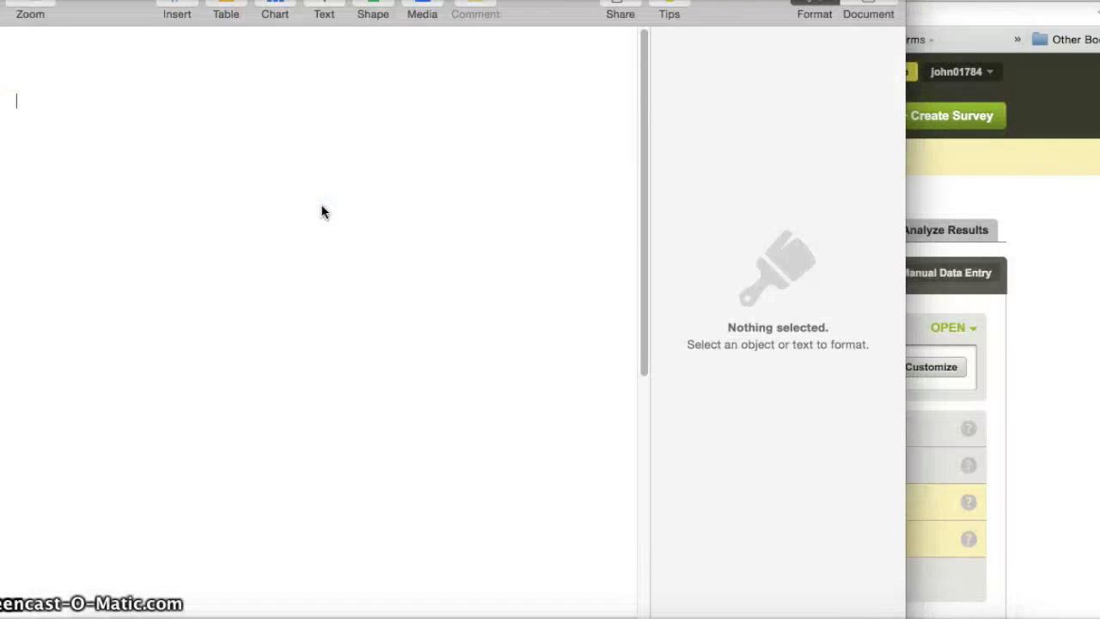
{"action": "left_click", "coordinate": [292, 201]}
{"action": "right_click", "coordinate": [294, 201]}
{"action": "left_click", "coordinate": [305, 244]}
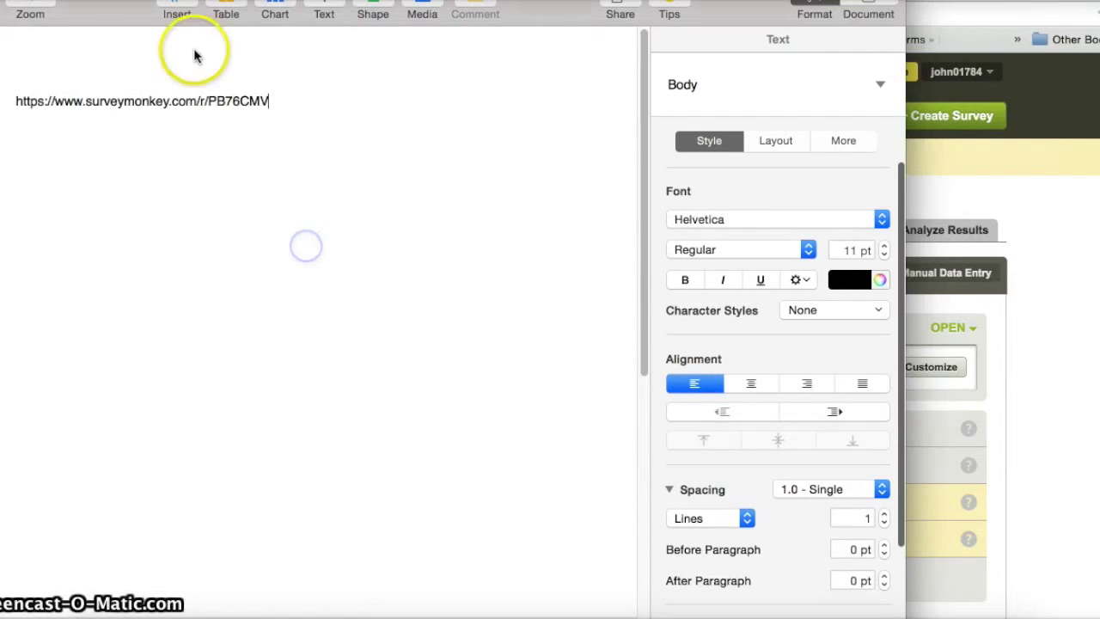
- Follow the link to open the live SPAG QUIZ, then switch back to the collector tab
{"action": "left_click", "coordinate": [269, 100]}
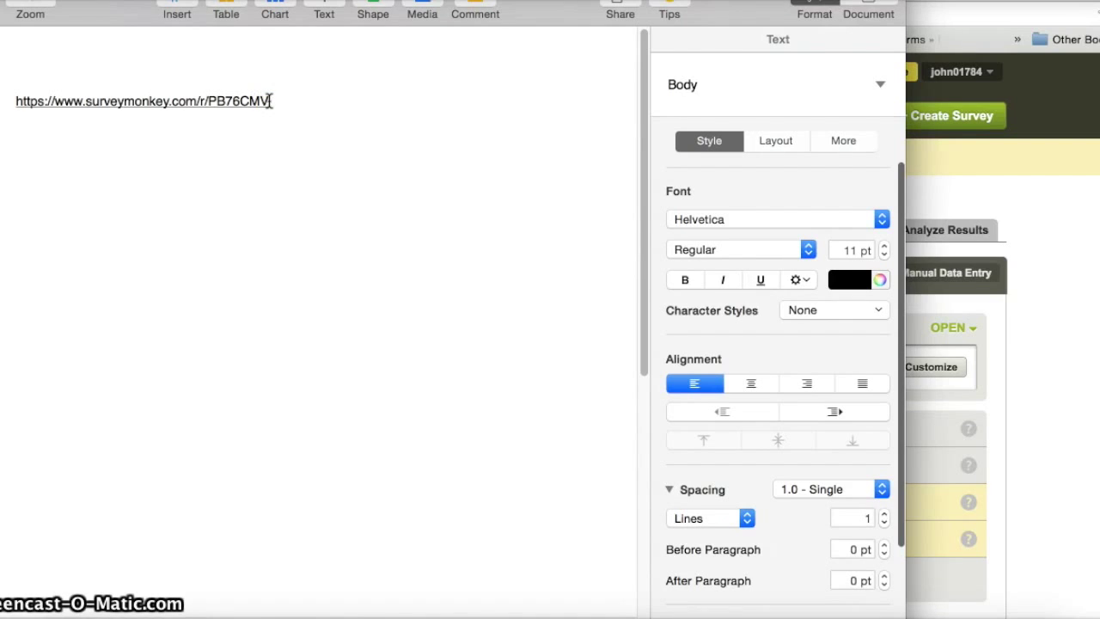
{"action": "left_click", "coordinate": [279, 59]}
{"action": "left_click", "coordinate": [197, 101]}
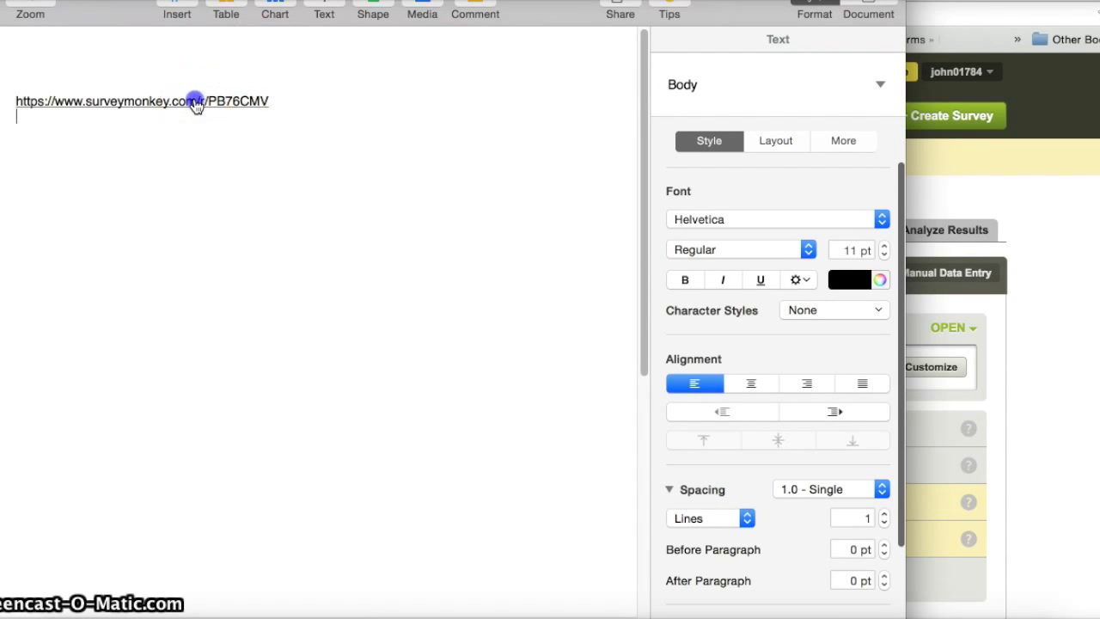
{"action": "left_click", "coordinate": [179, 194]}
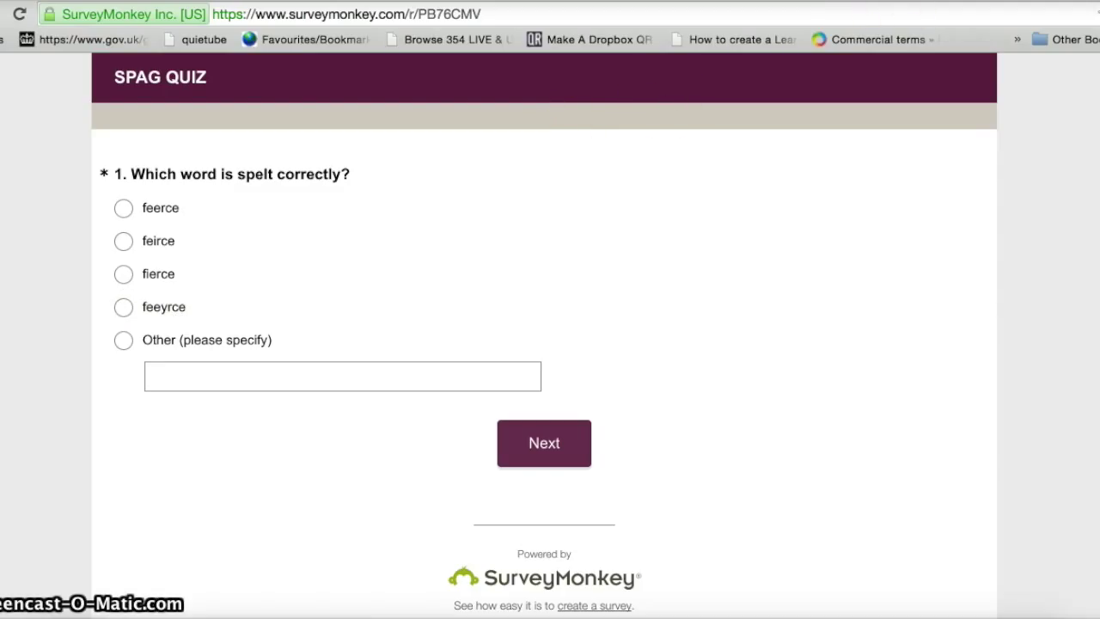
{"action": "key", "text": "ctrl+Tab"}
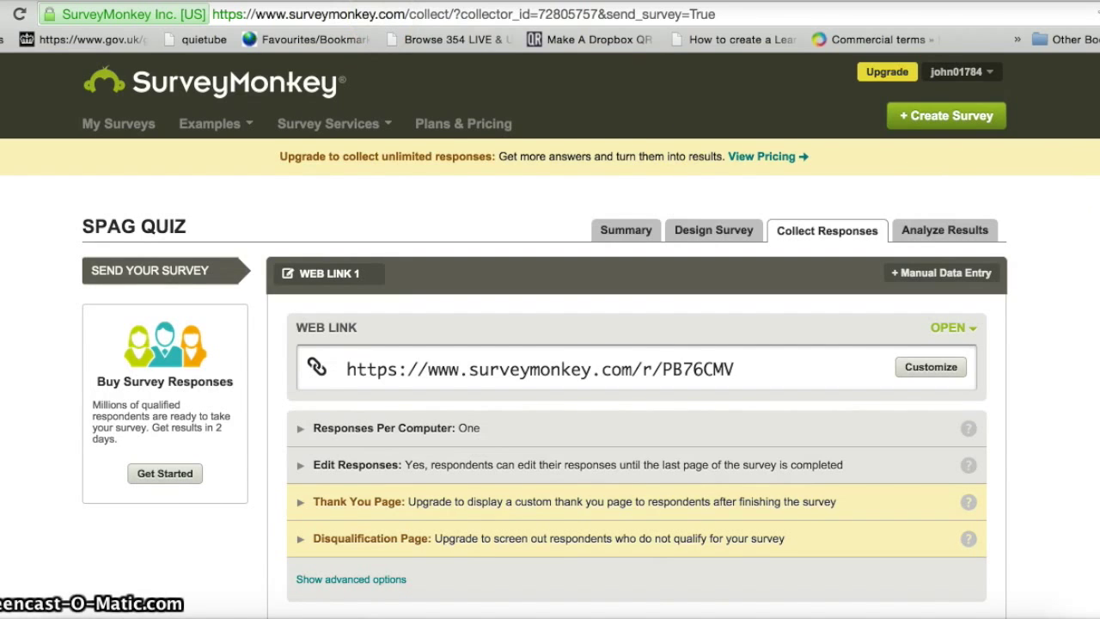
- Under More Ways to Send, choose the Website collector and the Embedded Survey type
{"action": "scroll", "coordinate": [550, 344], "scroll_direction": "down", "scroll_amount": 5}
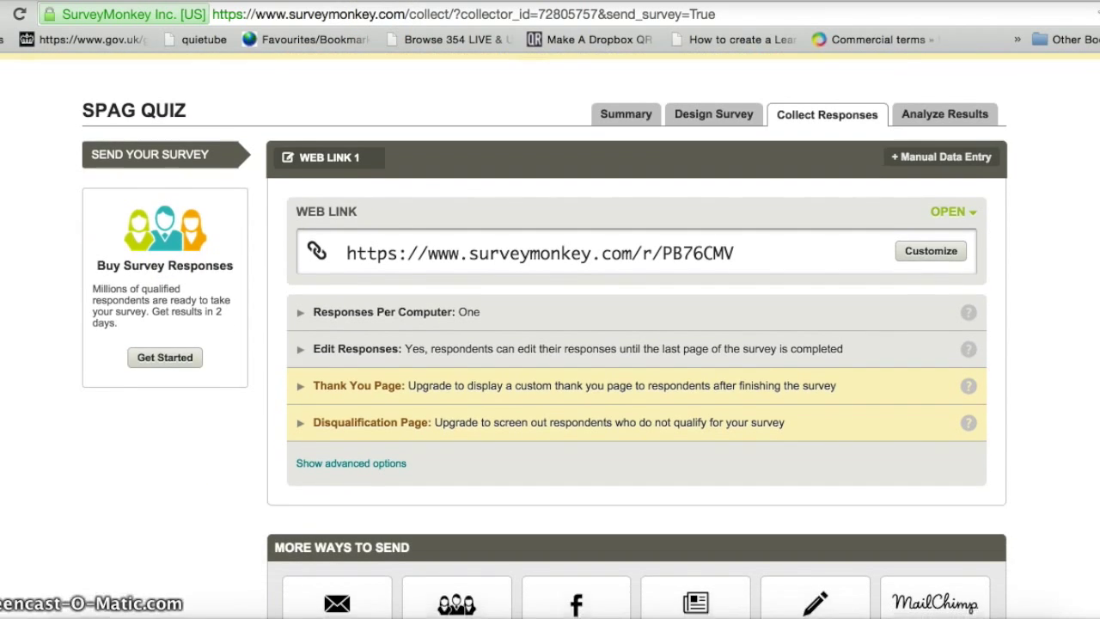
{"action": "scroll", "coordinate": [994, 343], "scroll_direction": "down", "scroll_amount": 1}
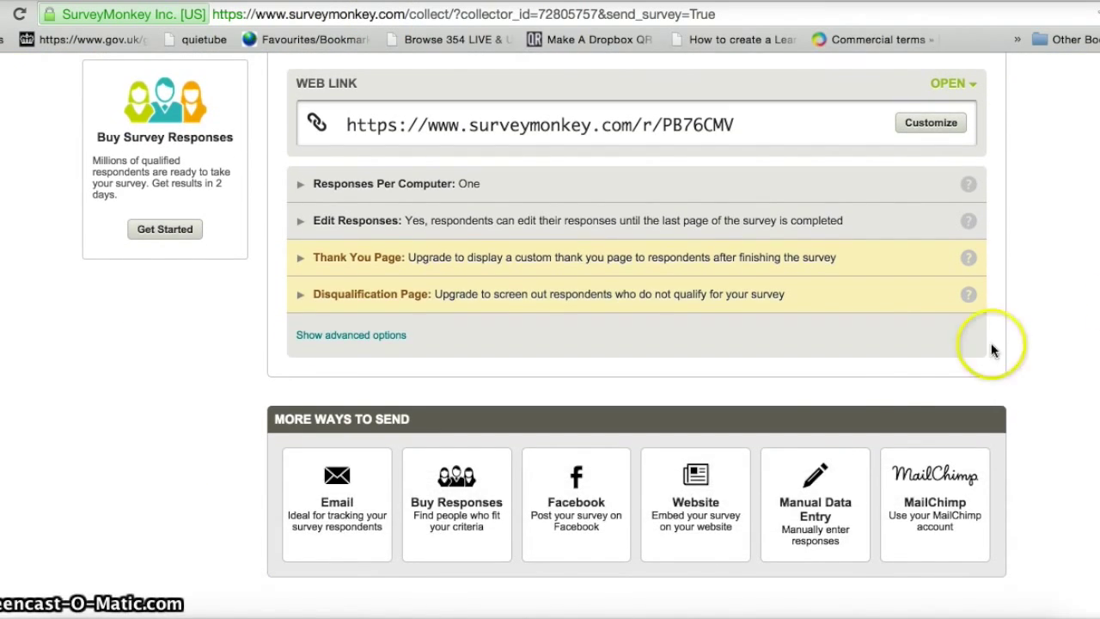
{"action": "left_click", "coordinate": [694, 498]}
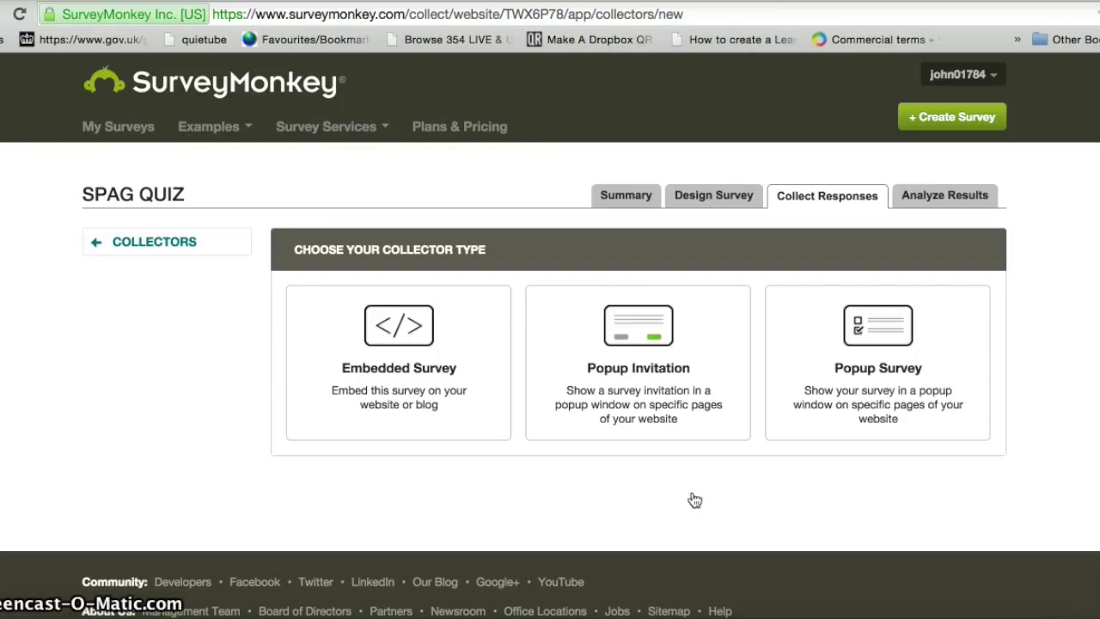
{"action": "left_click", "coordinate": [469, 364]}
- Size the embedded survey to 550 px wide by 400 px tall
{"action": "left_click", "coordinate": [422, 354]}
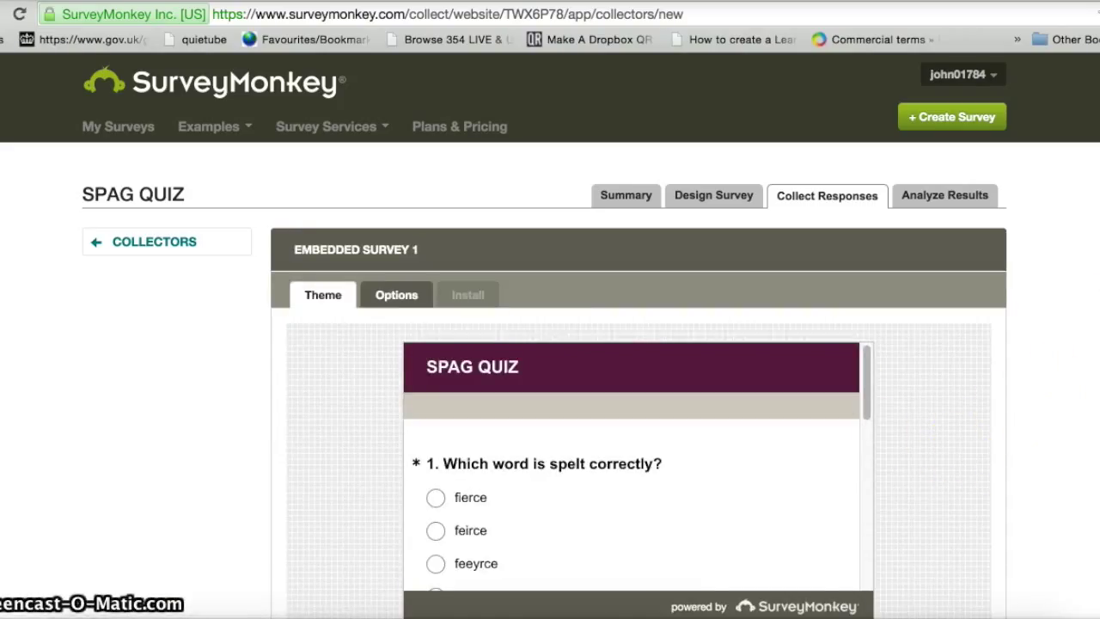
{"action": "scroll", "coordinate": [466, 429], "scroll_direction": "down", "scroll_amount": 3}
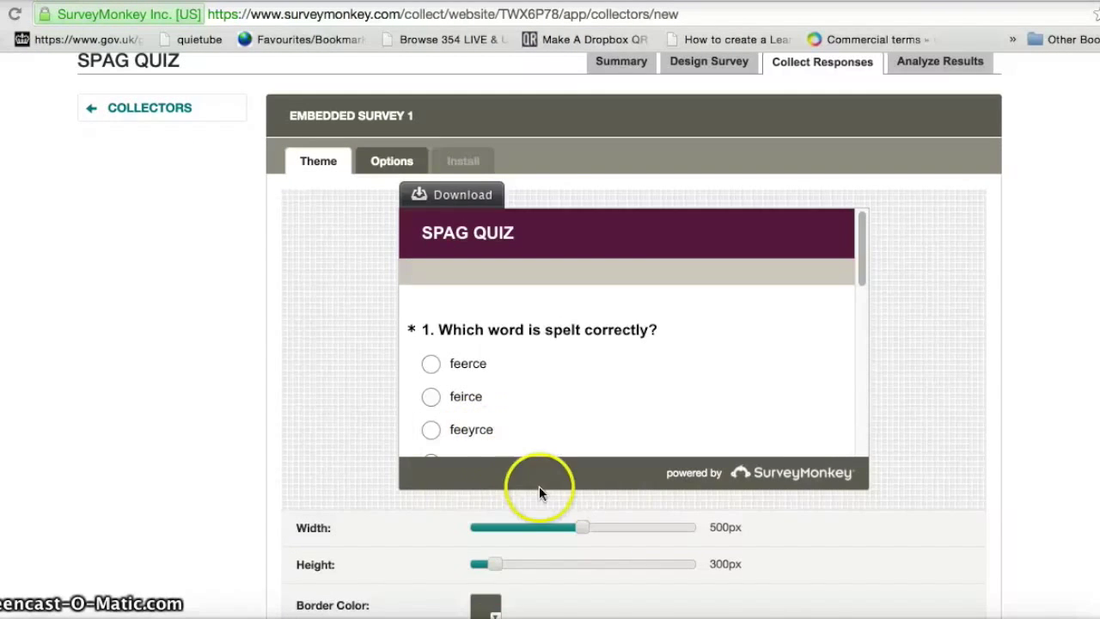
{"action": "left_click", "coordinate": [579, 528]}
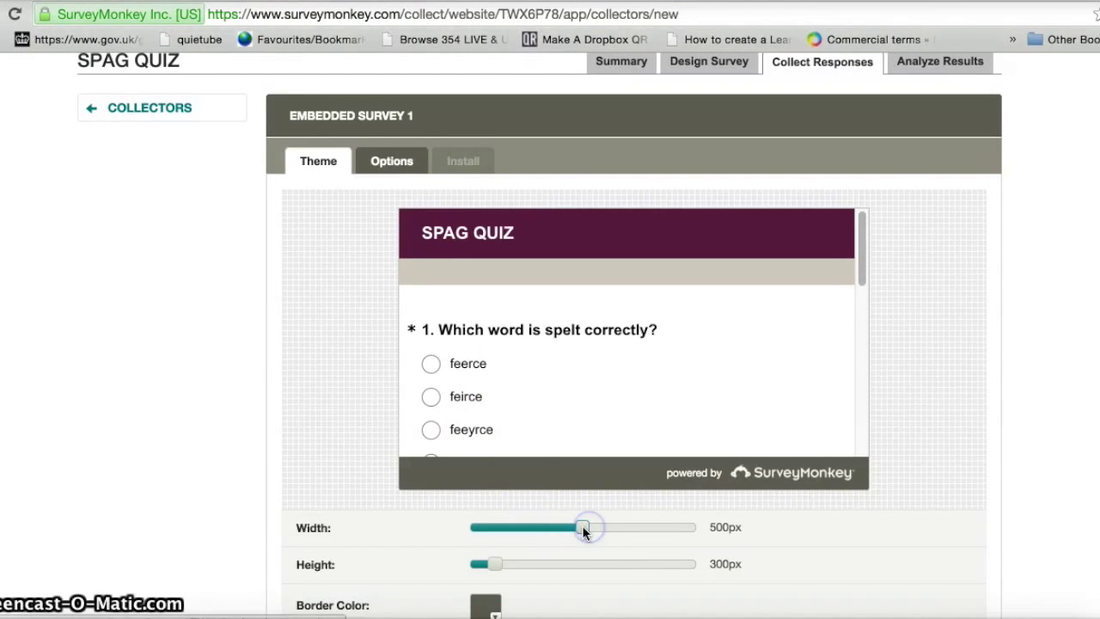
{"action": "left_click_drag", "start_coordinate": [582, 531], "coordinate": [594, 531]}
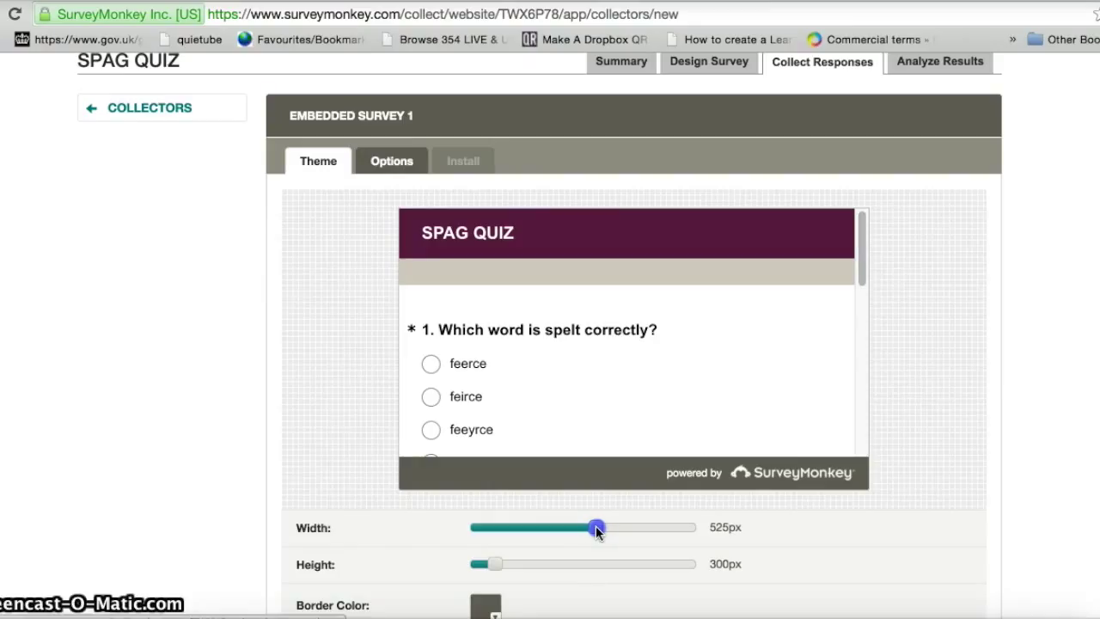
{"action": "left_click_drag", "start_coordinate": [597, 532], "coordinate": [585, 532]}
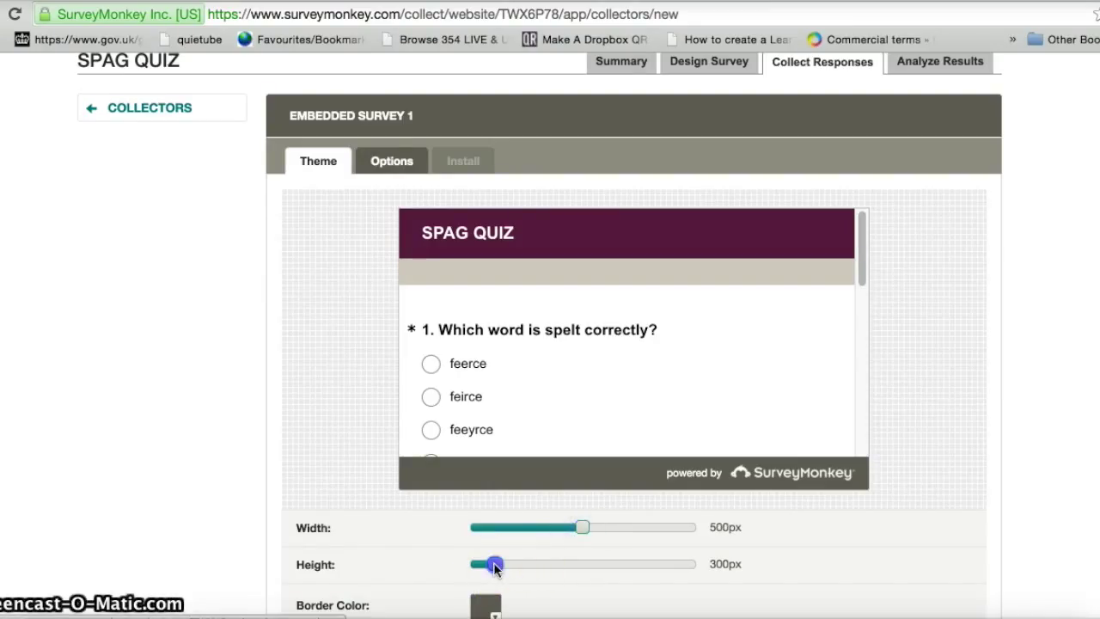
{"action": "left_click_drag", "start_coordinate": [496, 568], "coordinate": [546, 563]}
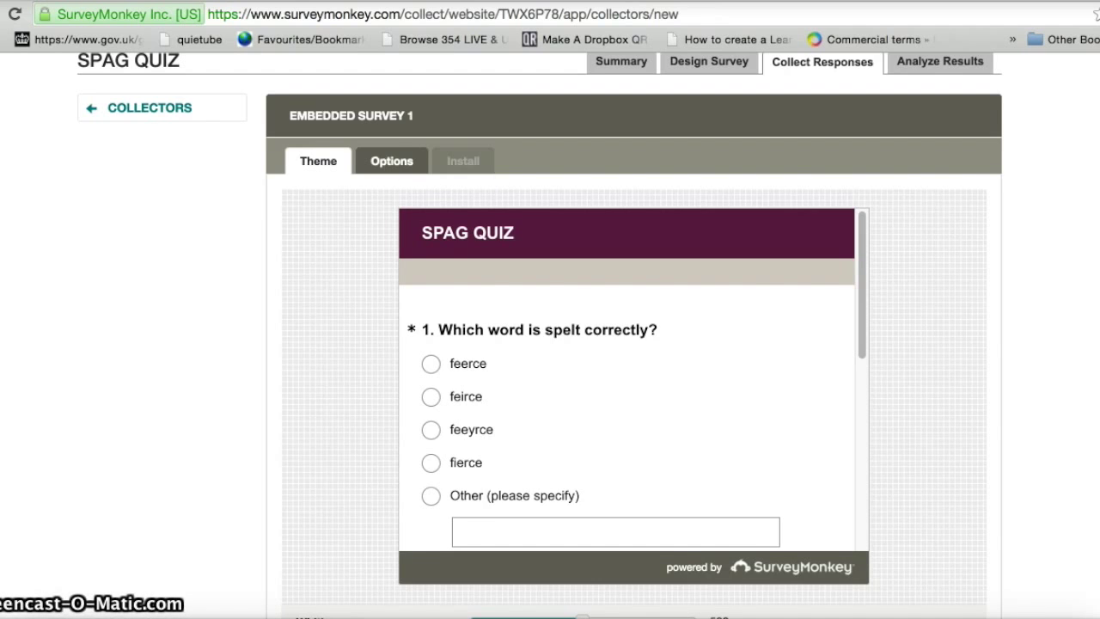
{"action": "scroll", "coordinate": [729, 448], "scroll_direction": "down", "scroll_amount": 3}
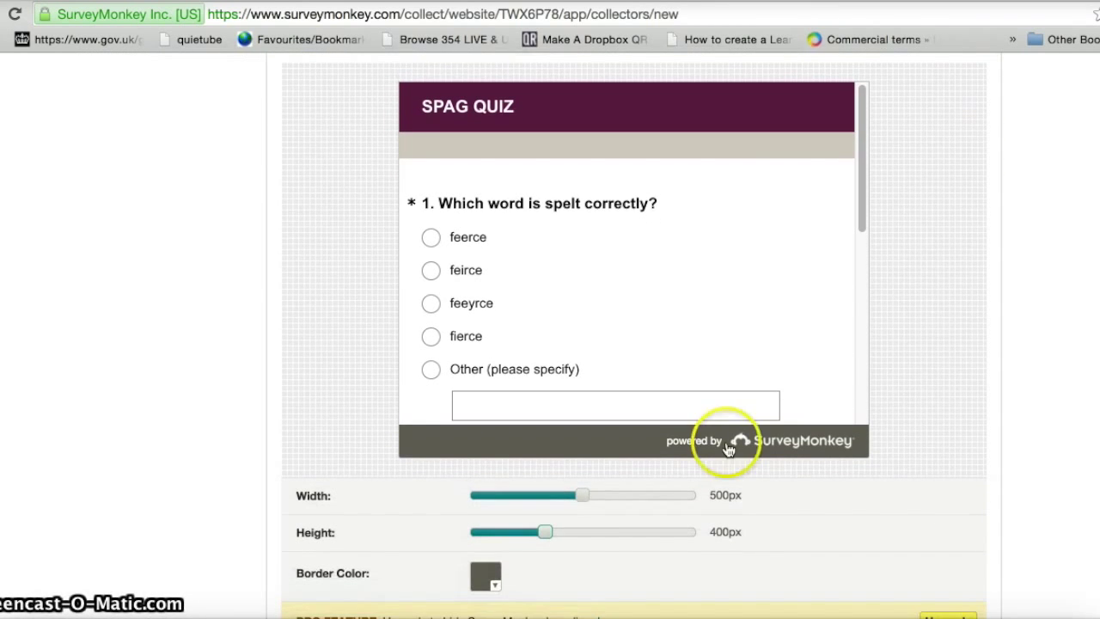
{"action": "left_click_drag", "start_coordinate": [587, 498], "coordinate": [613, 500]}
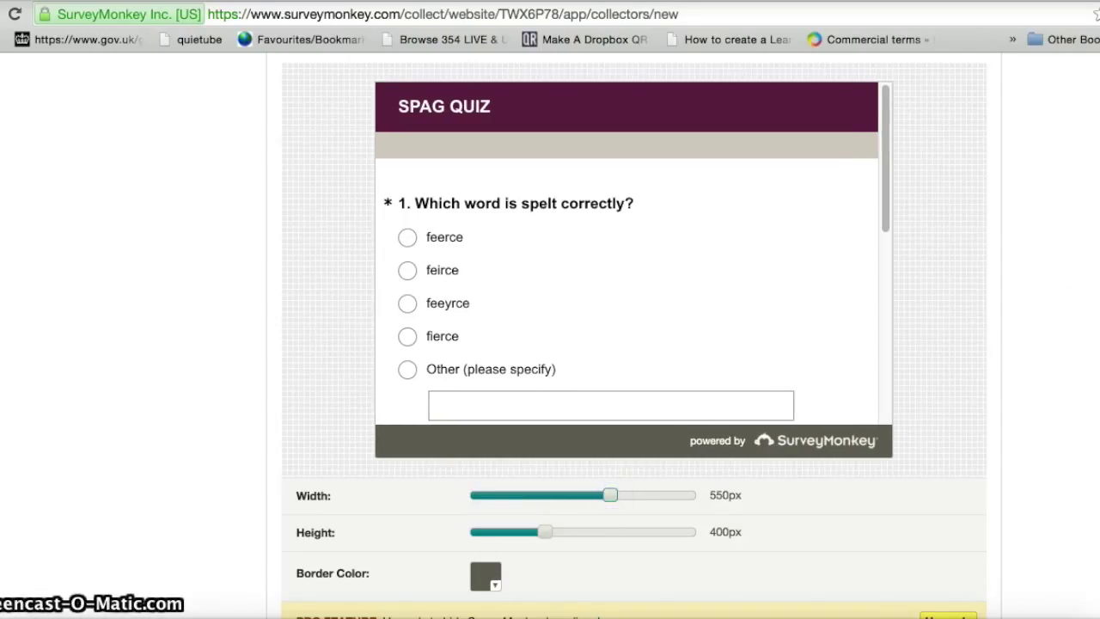
{"action": "scroll", "coordinate": [550, 515], "scroll_direction": "down", "scroll_amount": 1}
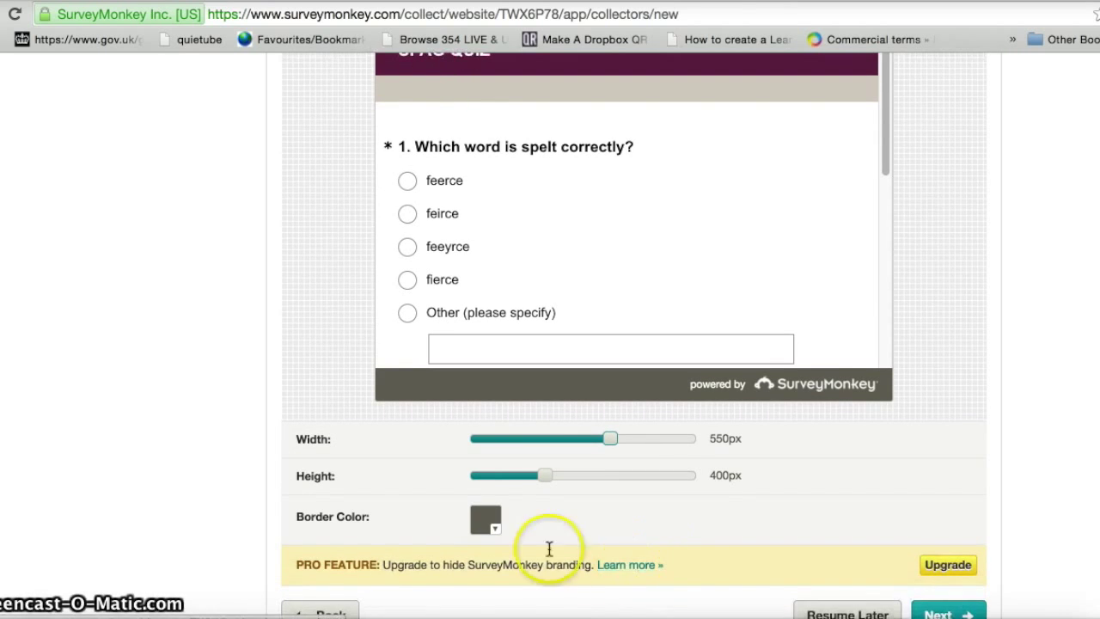
- Give the embedded survey a purple border and continue to its options
{"action": "left_click", "coordinate": [486, 521]}
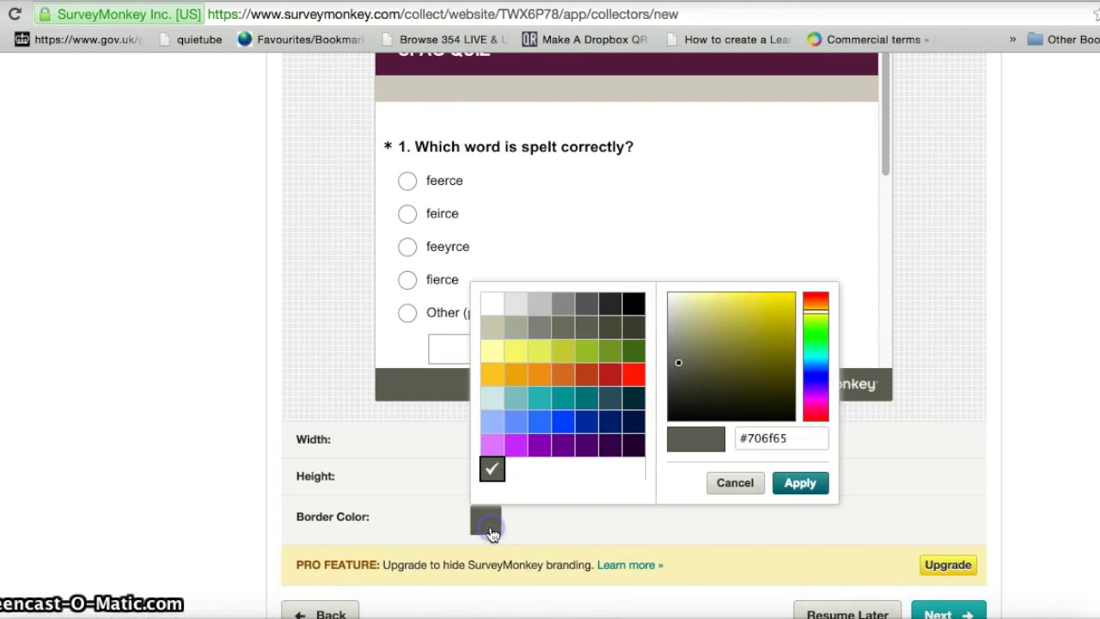
{"action": "left_click", "coordinate": [563, 450]}
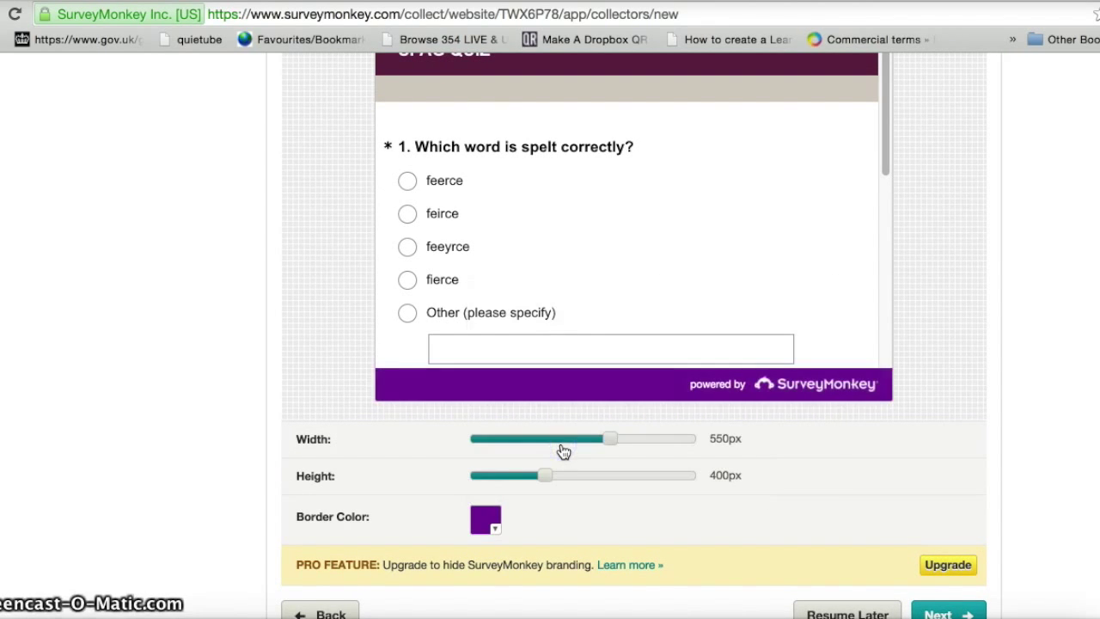
{"action": "left_click", "coordinate": [816, 406]}
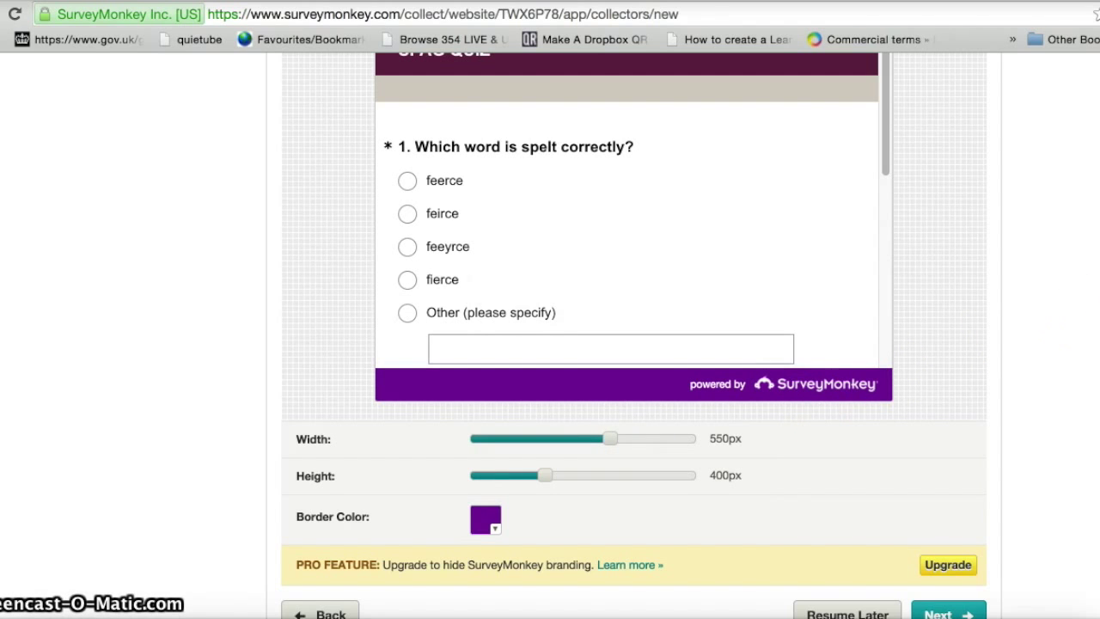
{"action": "scroll", "coordinate": [633, 326], "scroll_direction": "down", "scroll_amount": 2}
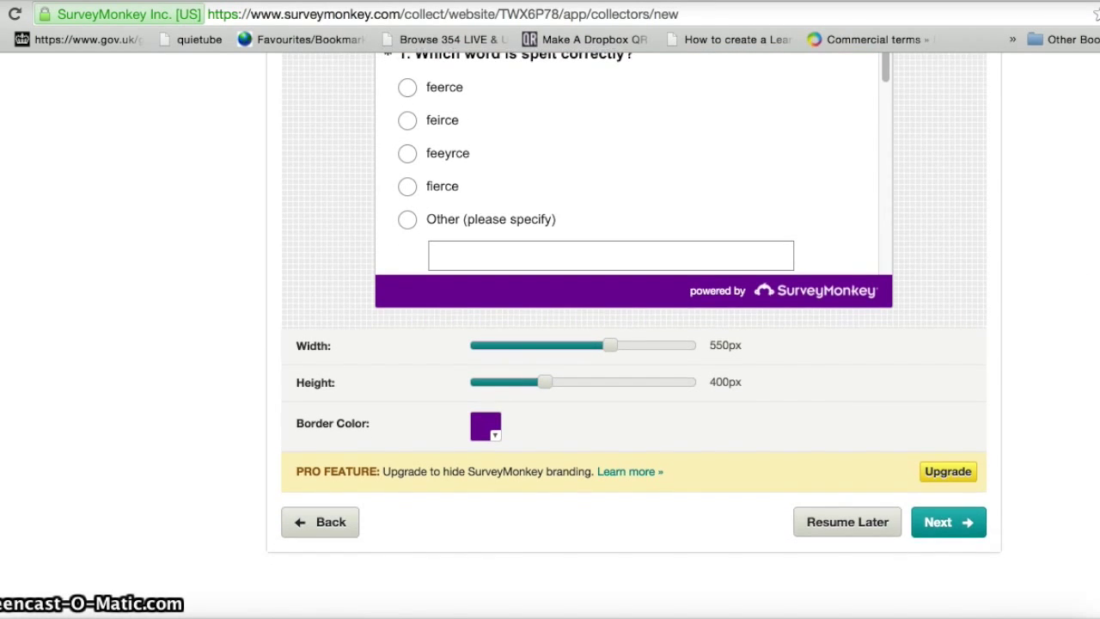
{"action": "left_click", "coordinate": [961, 525]}
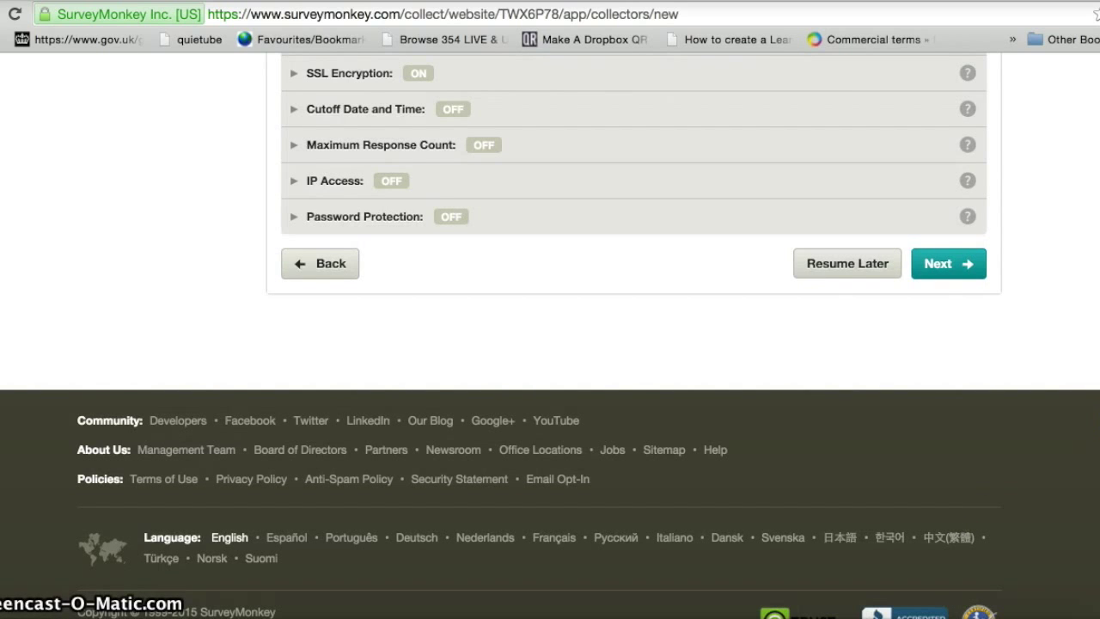
{"action": "scroll", "coordinate": [617, 265], "scroll_direction": "up", "scroll_amount": 3}
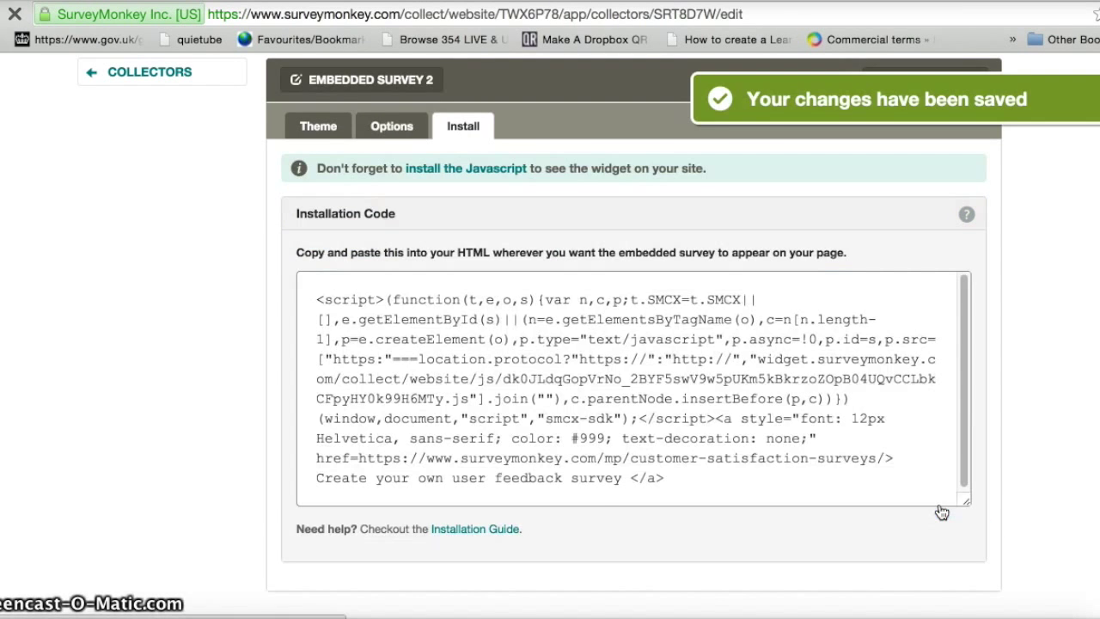
- Copy the embedded survey's full installation code and switch to the PrimaryBlogger tab
{"action": "left_click", "coordinate": [928, 505]}
{"action": "left_click_drag", "start_coordinate": [679, 478], "coordinate": [310, 297]}
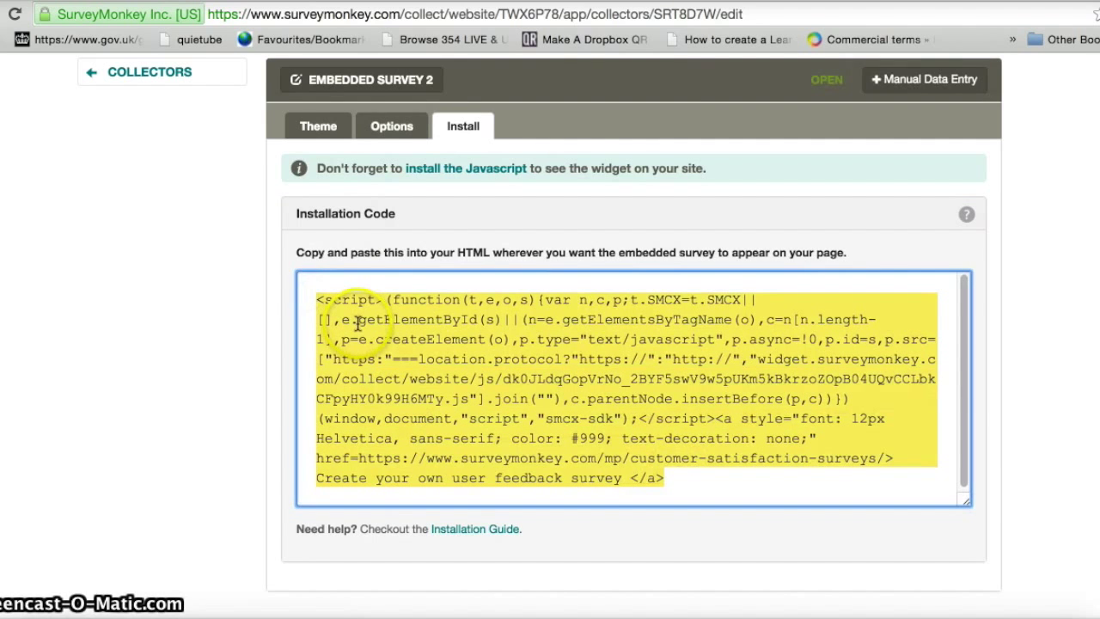
{"action": "right_click", "coordinate": [357, 321]}
{"action": "left_click", "coordinate": [371, 351]}
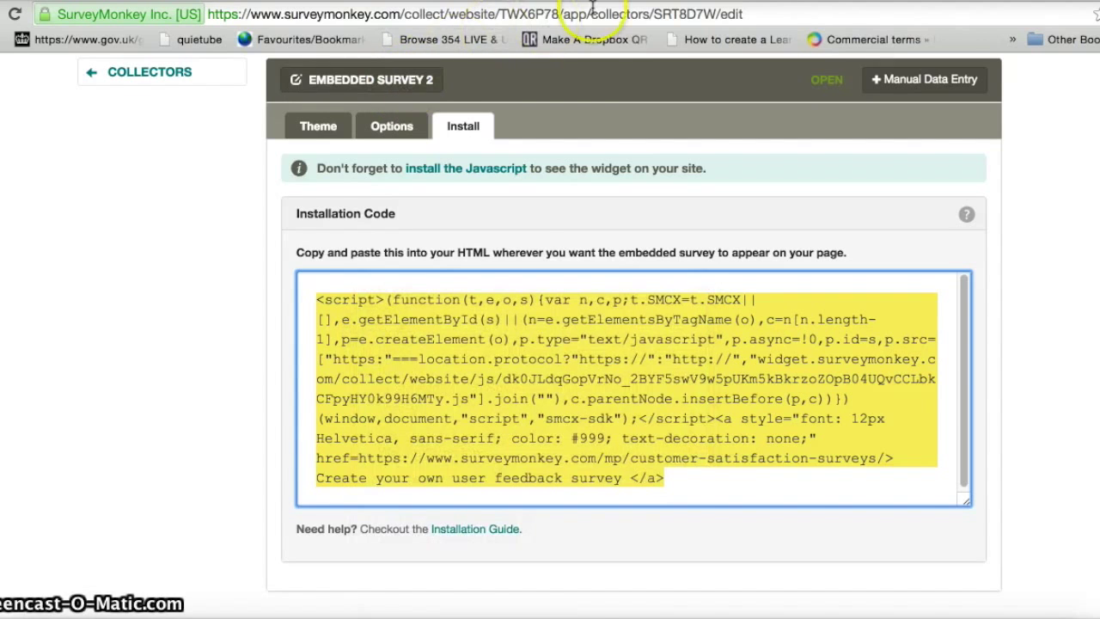
{"action": "key", "text": "ctrl+Tab"}
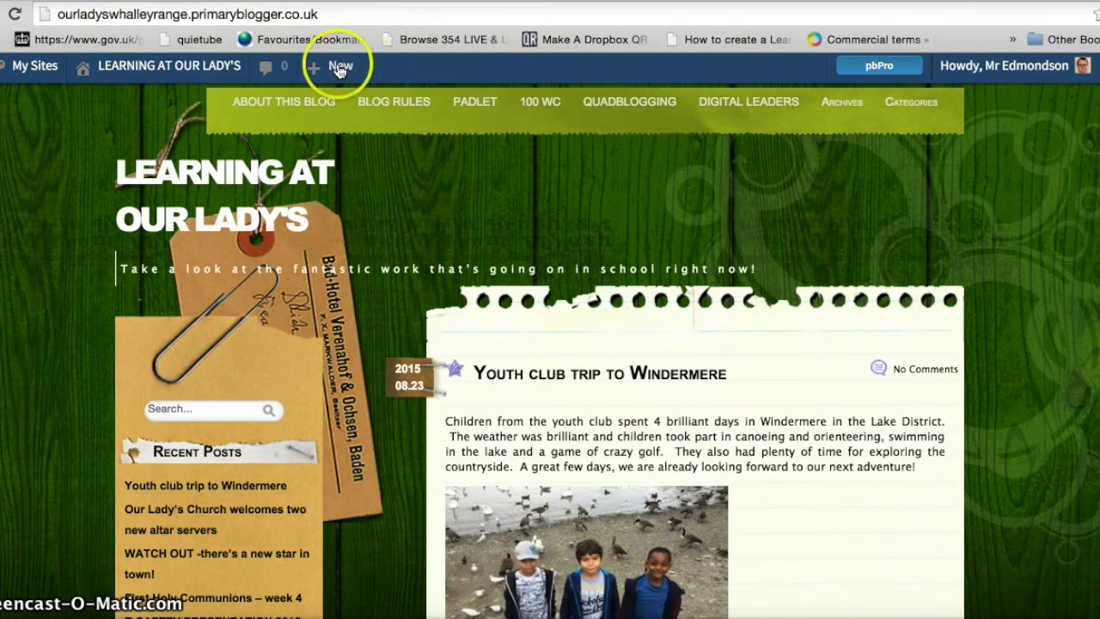
- Start a new PrimaryBlogger post titled 'SPAG QUIZ'
{"action": "mouse_move", "coordinate": [335, 75]}
{"action": "left_click", "coordinate": [318, 102]}
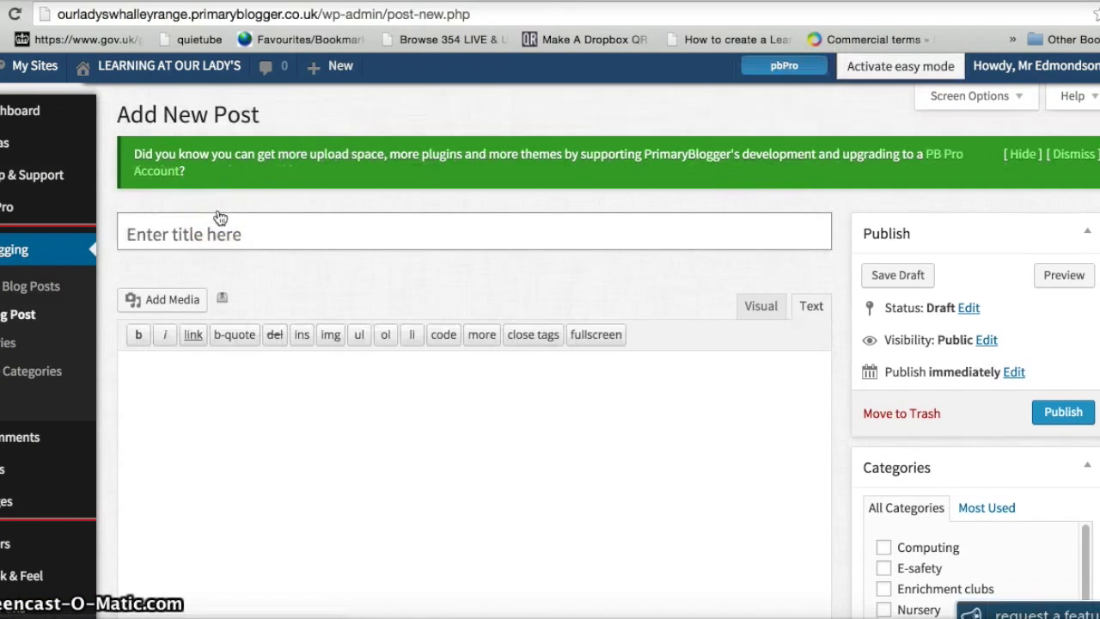
{"action": "type", "text": "so"}
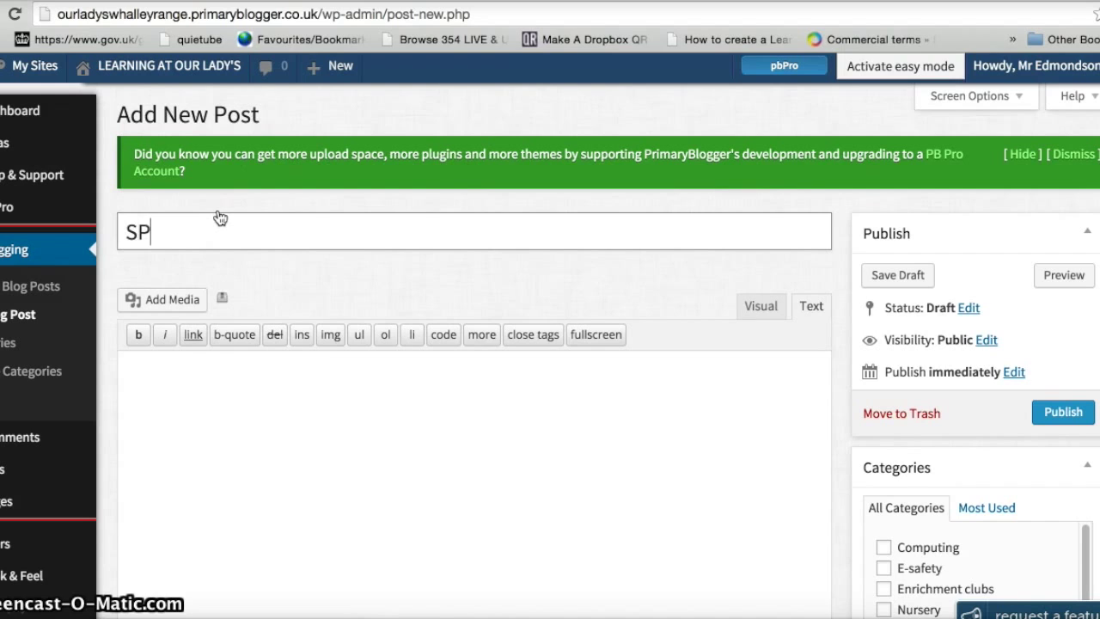
{"action": "type", "text": "AG QUIZ"}
- Paste the SurveyMonkey embed code into the post body in HTML mode, then preview it in the Visual view
{"action": "left_click", "coordinate": [155, 376]}
{"action": "left_click", "coordinate": [809, 306]}
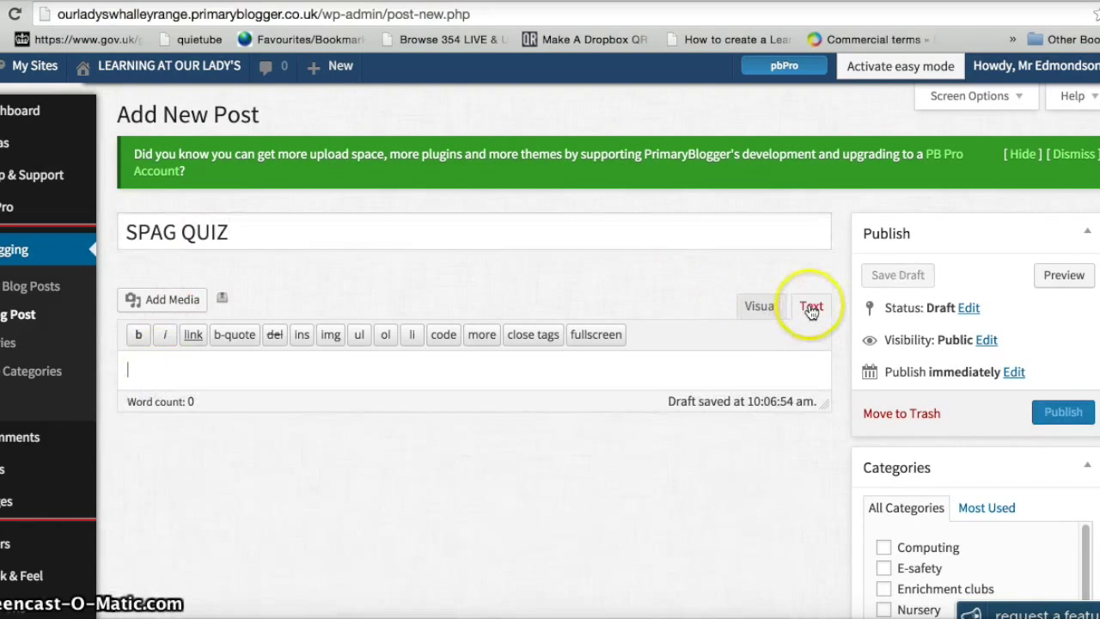
{"action": "right_click", "coordinate": [257, 371]}
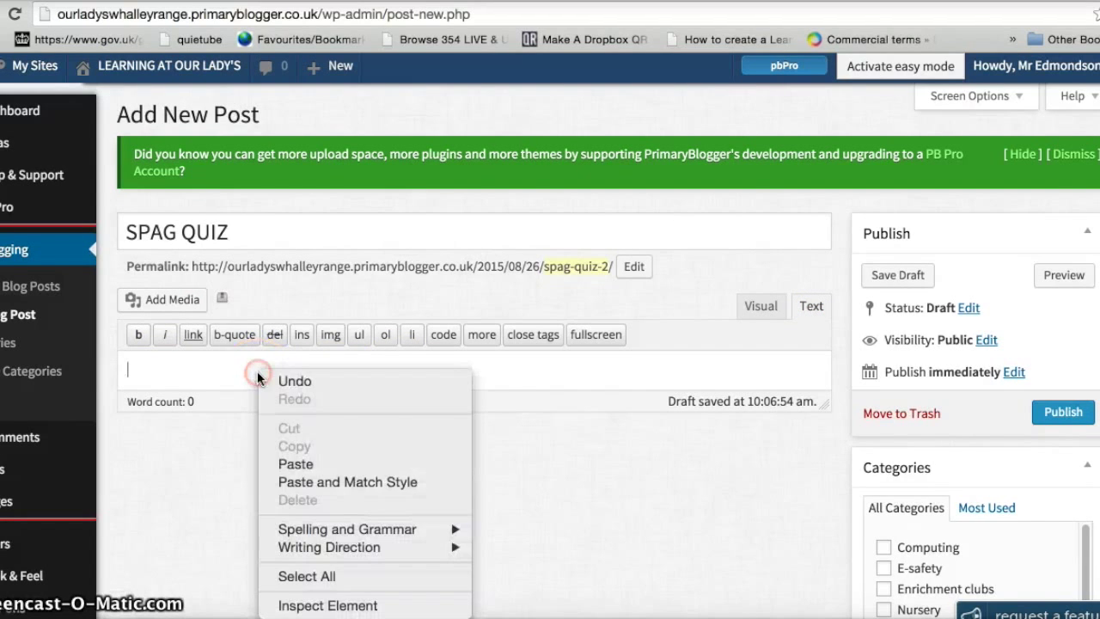
{"action": "left_click", "coordinate": [276, 460]}
{"action": "left_click", "coordinate": [756, 308]}
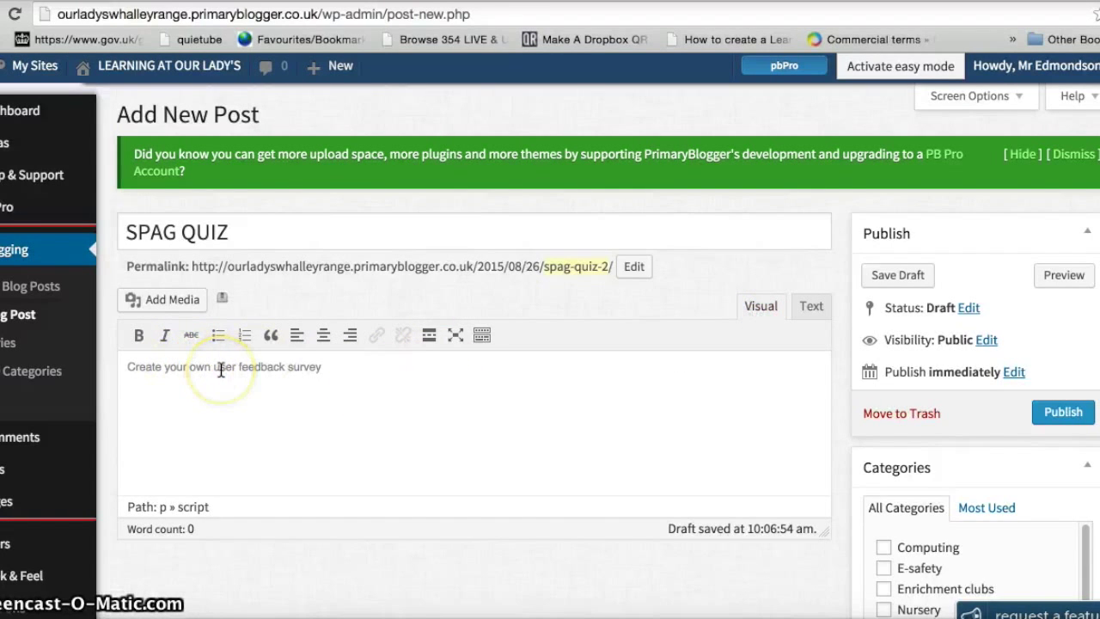
{"action": "left_click", "coordinate": [1057, 283]}
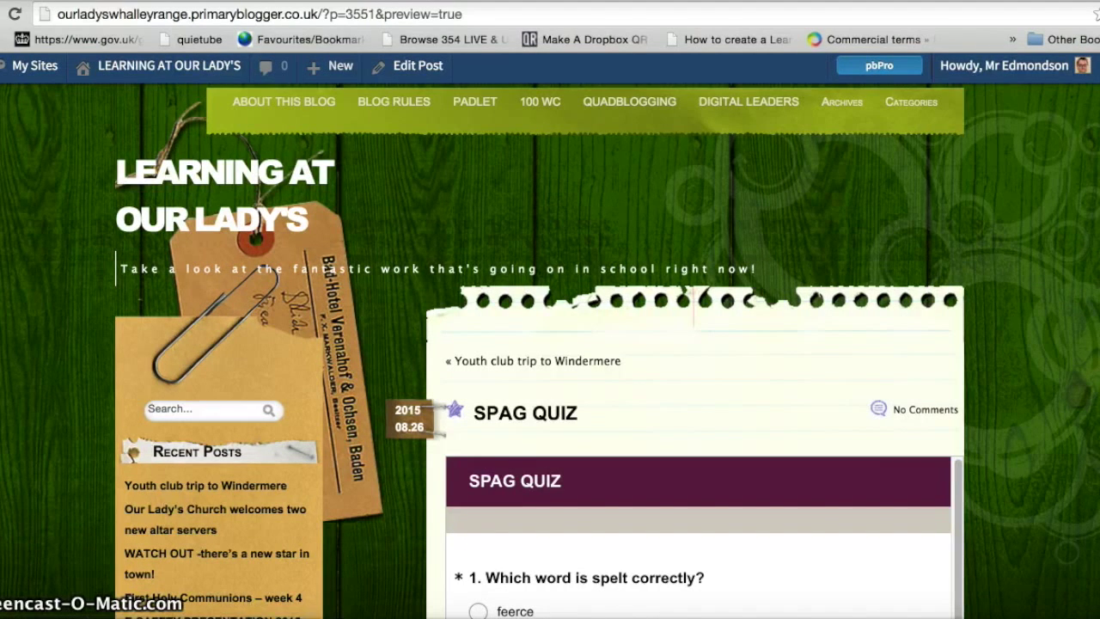
- Scroll the post preview to check the embedded SPAG QUIZ works, then return to SurveyMonkey
{"action": "scroll", "coordinate": [550, 350], "scroll_direction": "down", "scroll_amount": 3}
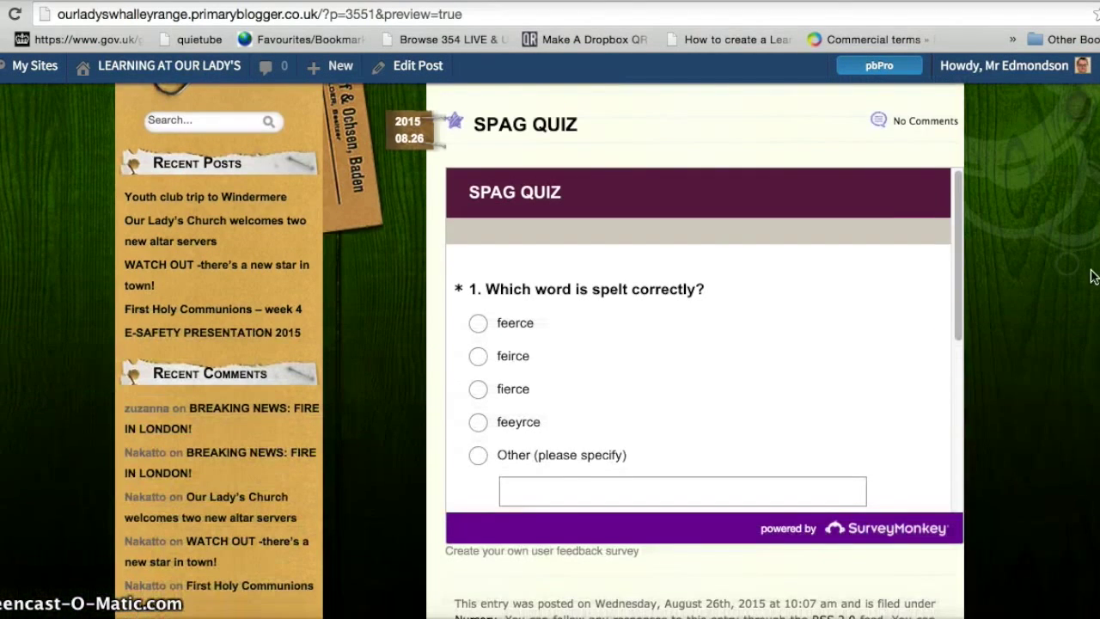
{"action": "left_click_drag", "start_coordinate": [961, 285], "coordinate": [956, 364]}
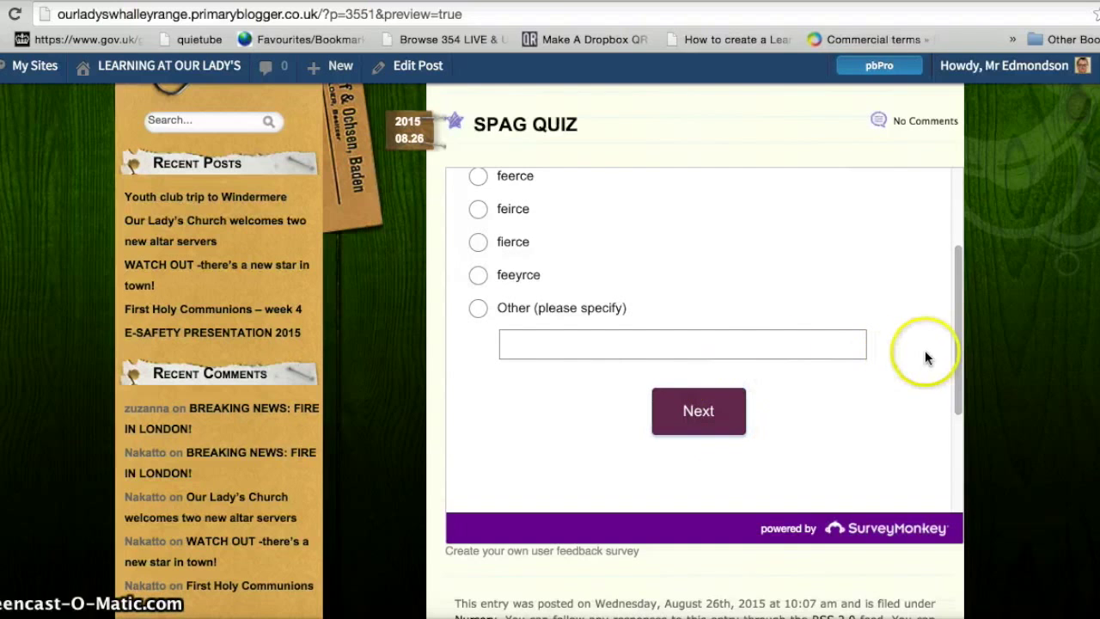
{"action": "left_click_drag", "start_coordinate": [956, 351], "coordinate": [953, 253]}
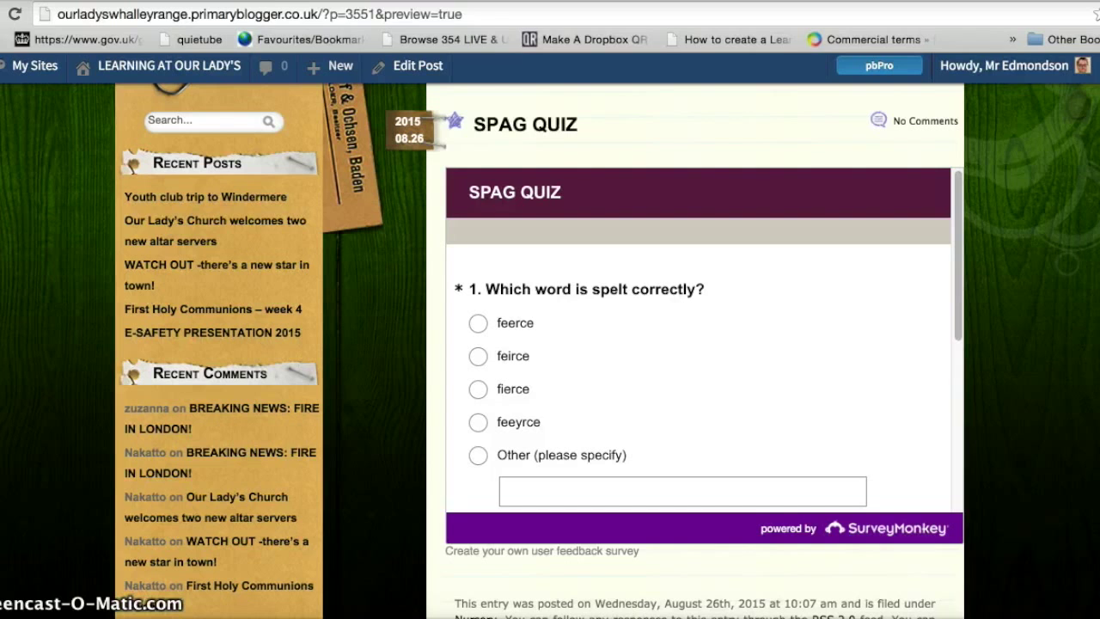
{"action": "left_click", "coordinate": [378, 2]}
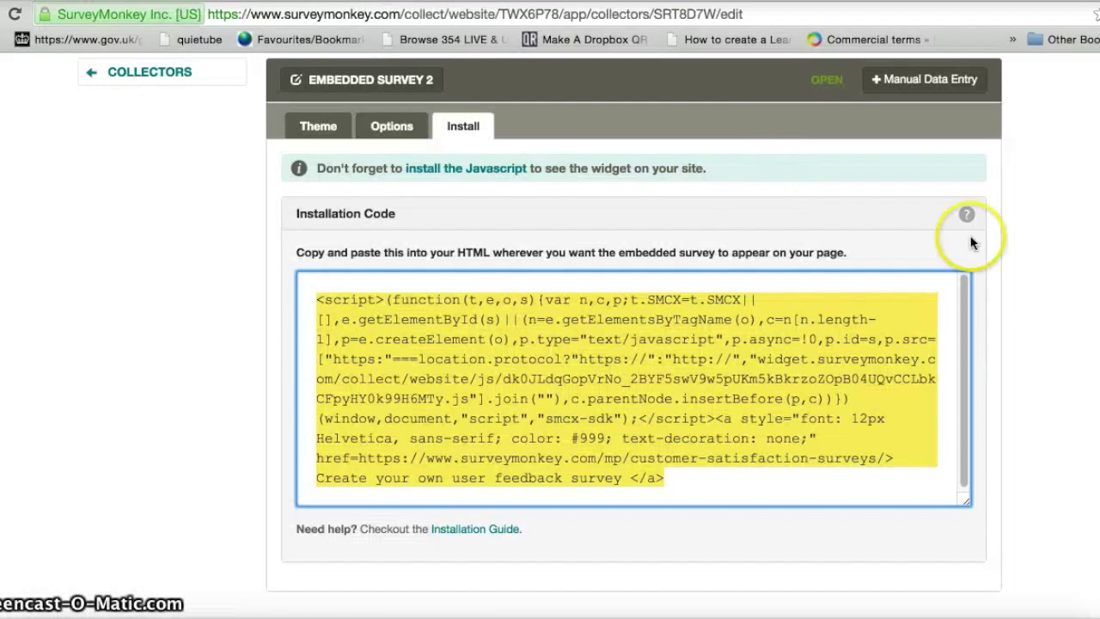
- Open the SPAG QUIZ results, which show no responses yet, then sign out of SurveyMonkey
{"action": "scroll", "coordinate": [730, 83], "scroll_direction": "up", "scroll_amount": 5}
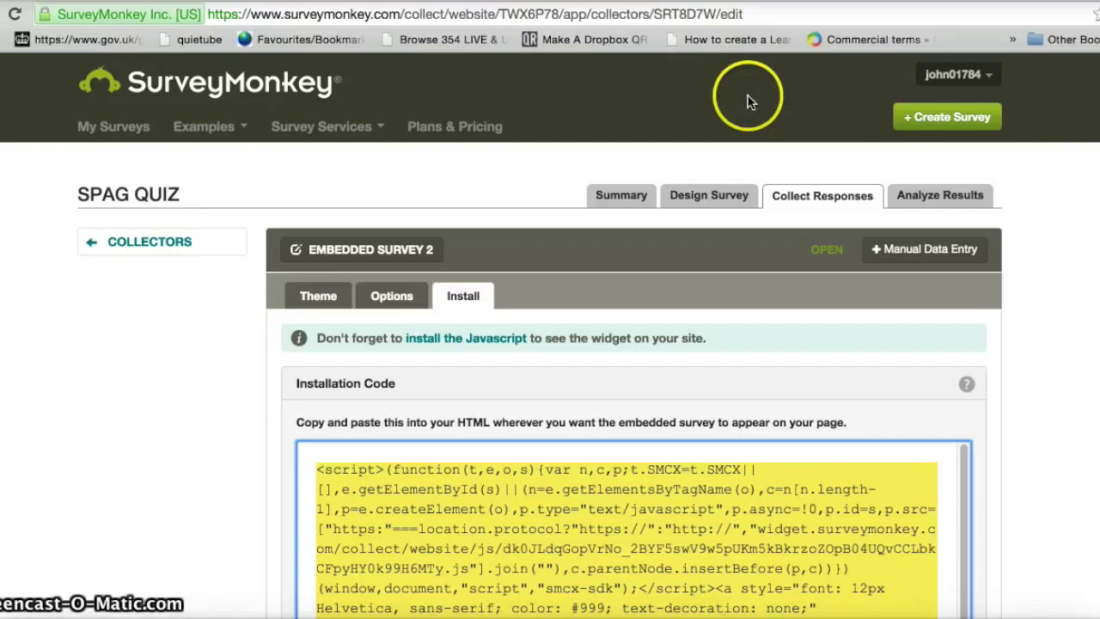
{"action": "left_click", "coordinate": [928, 199]}
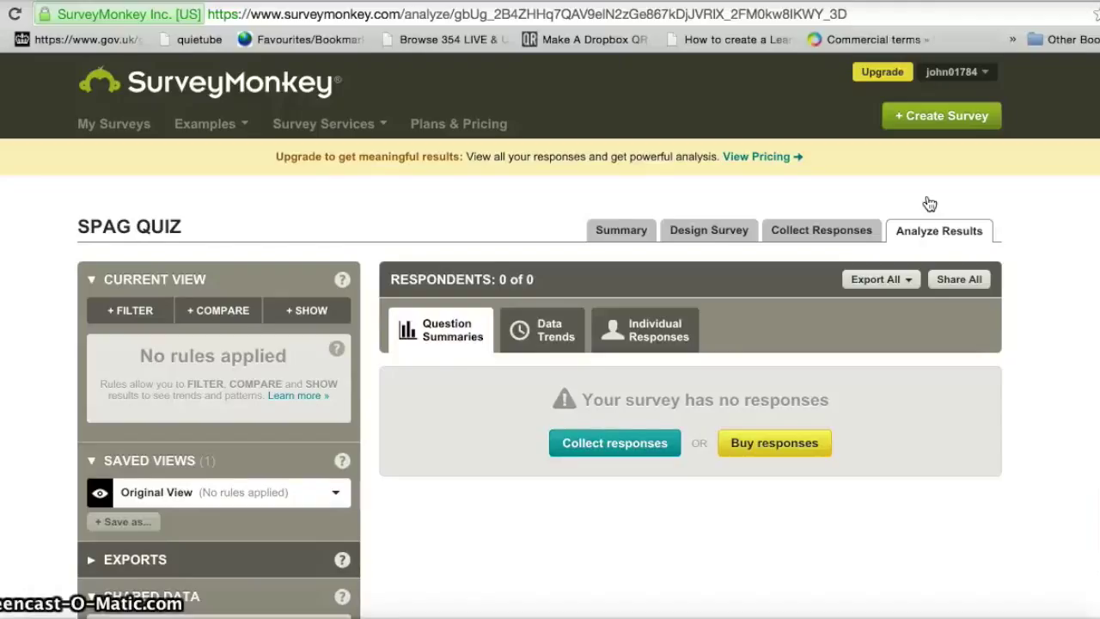
{"action": "left_click", "coordinate": [969, 71]}
{"action": "left_click", "coordinate": [949, 185]}
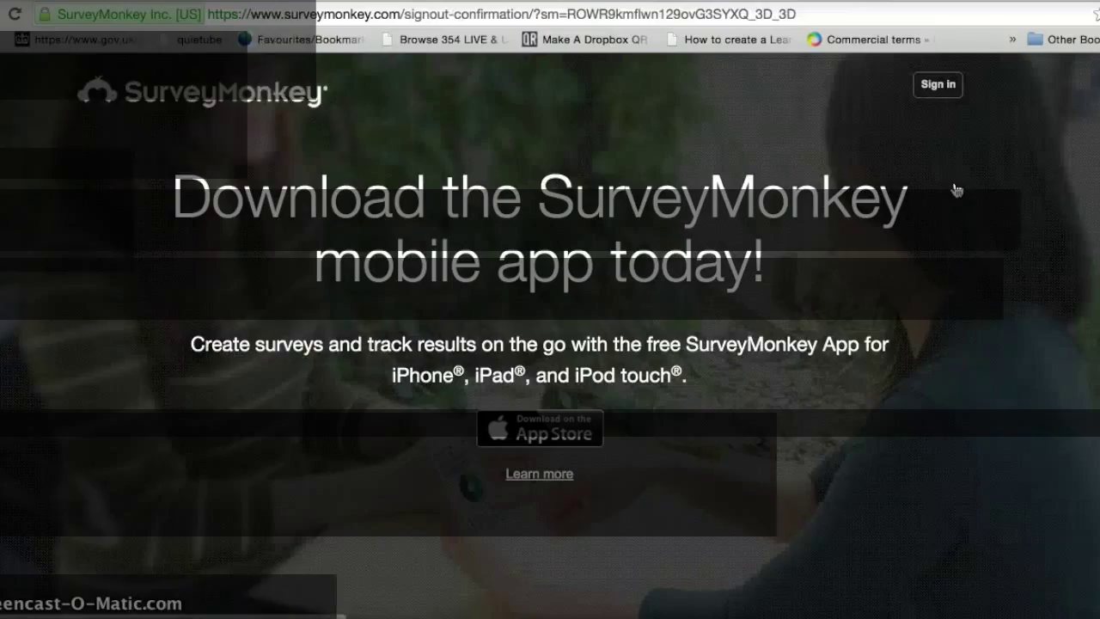
- Sign back in with the saved account details and confirm SPAG QUIZ now has 1 response
{"action": "left_click", "coordinate": [937, 86]}
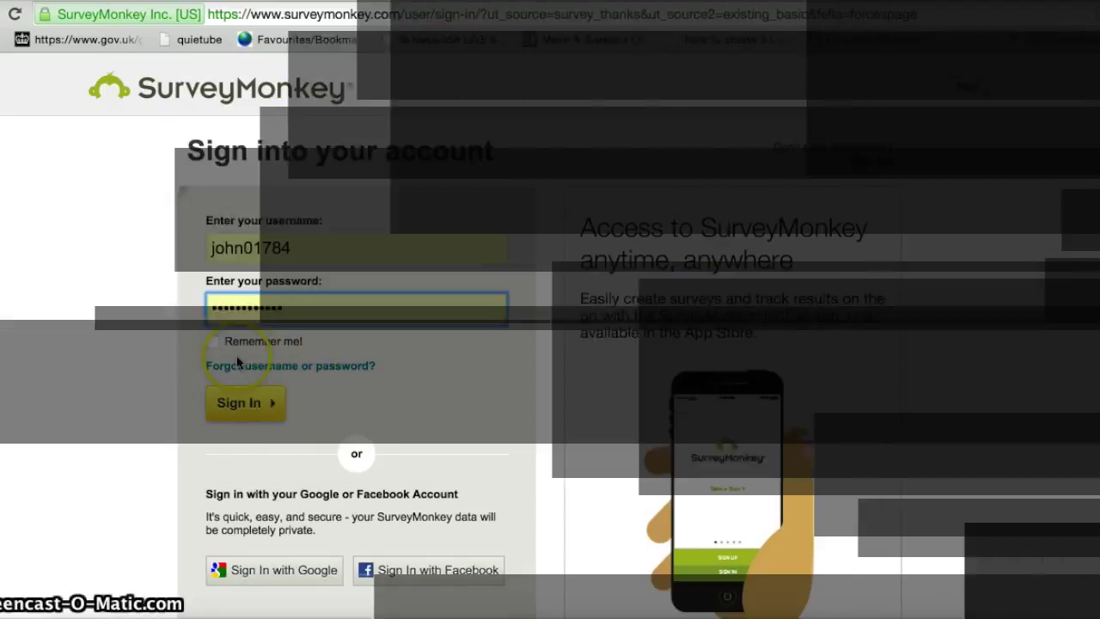
{"action": "left_click", "coordinate": [228, 404]}
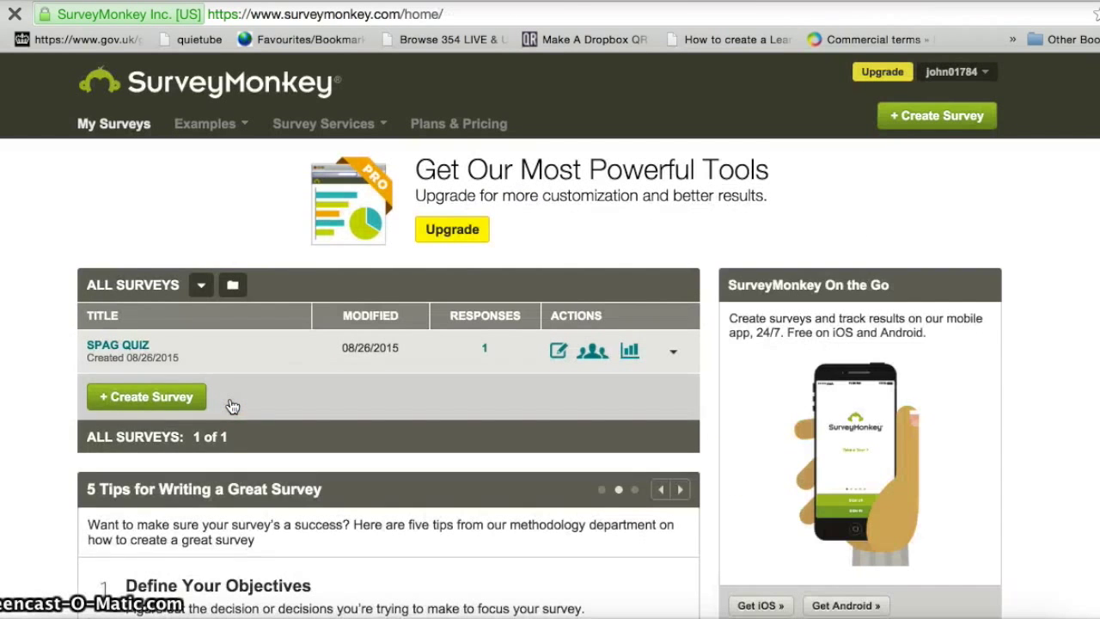
{"action": "left_click", "coordinate": [180, 376]}
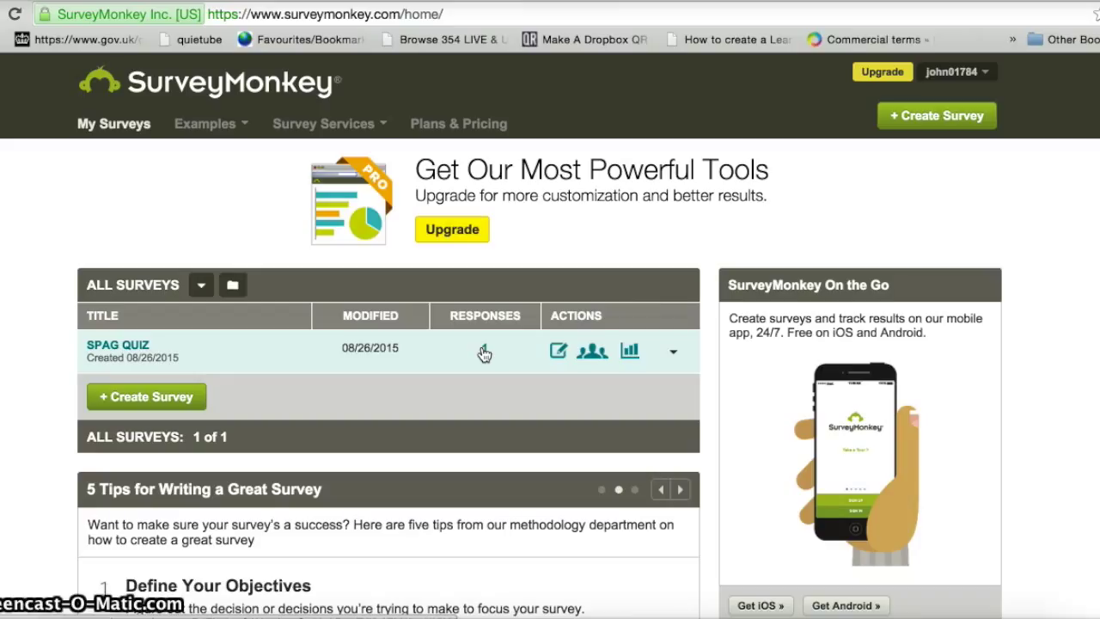
{"action": "left_click", "coordinate": [557, 351]}
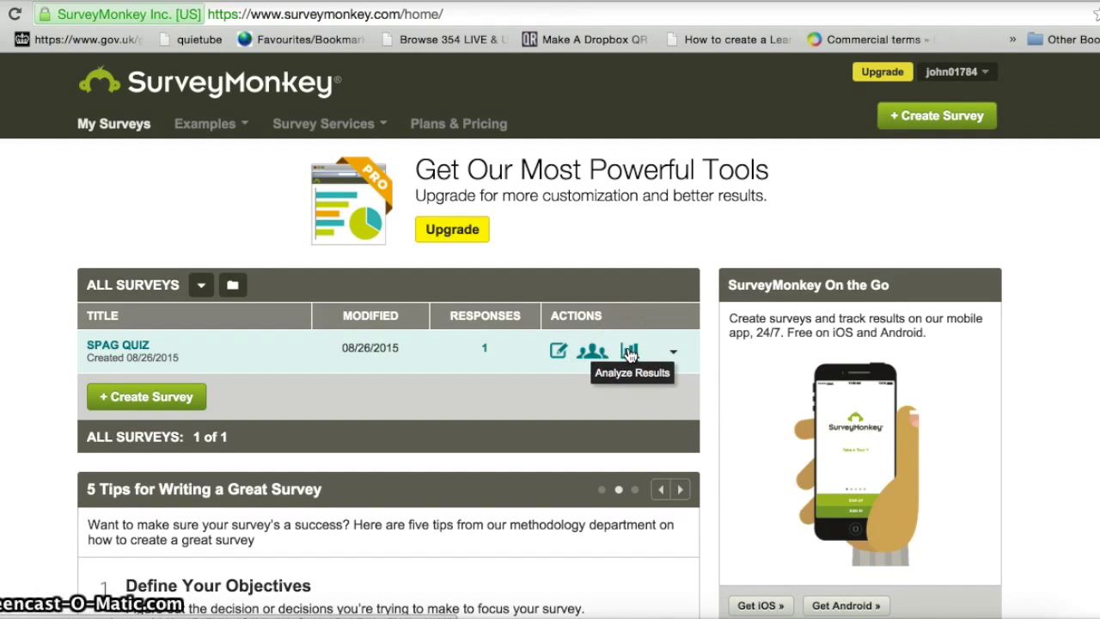
- Open the SPAG QUIZ results and scroll to the Q1 chart showing fierce chosen by 100%
{"action": "left_click", "coordinate": [630, 353]}
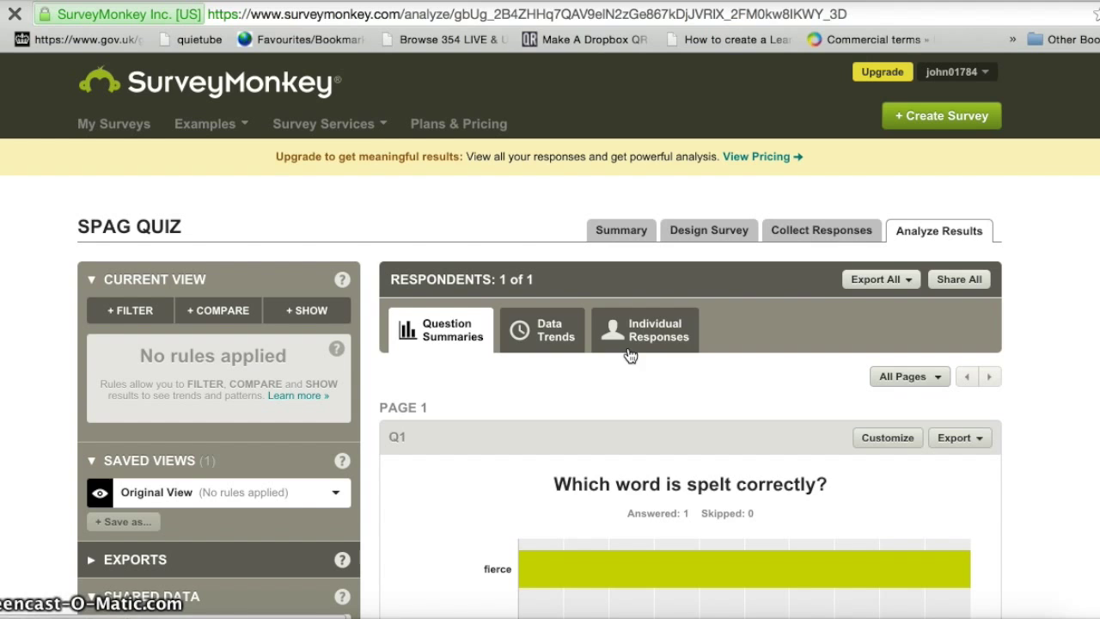
{"action": "scroll", "coordinate": [550, 335], "scroll_direction": "down", "scroll_amount": 5}
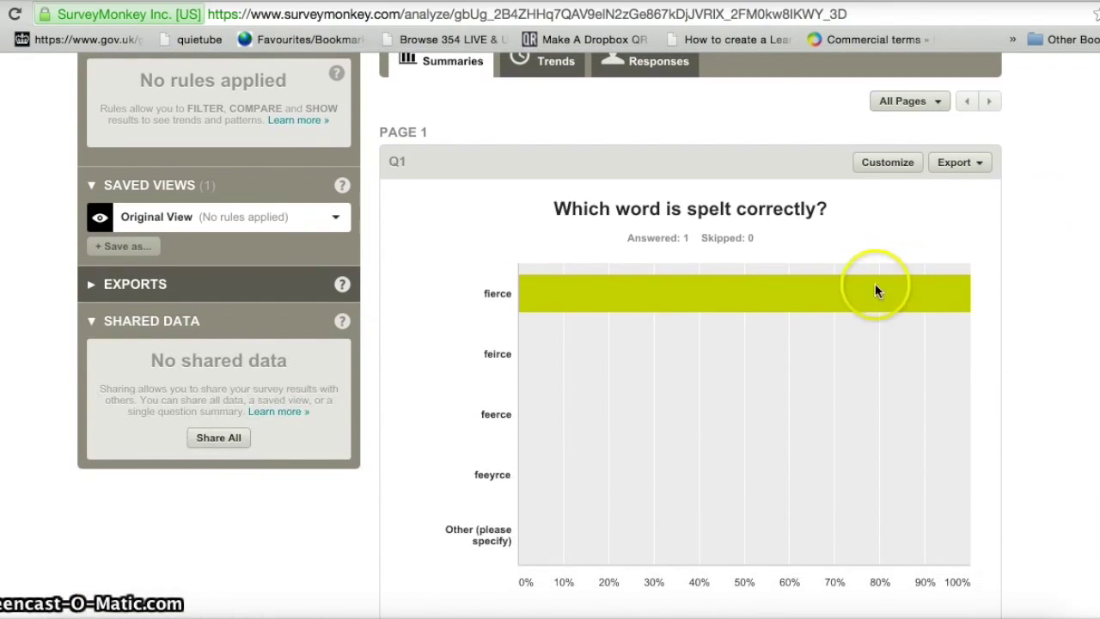
{"action": "mouse_move", "coordinate": [814, 304]}
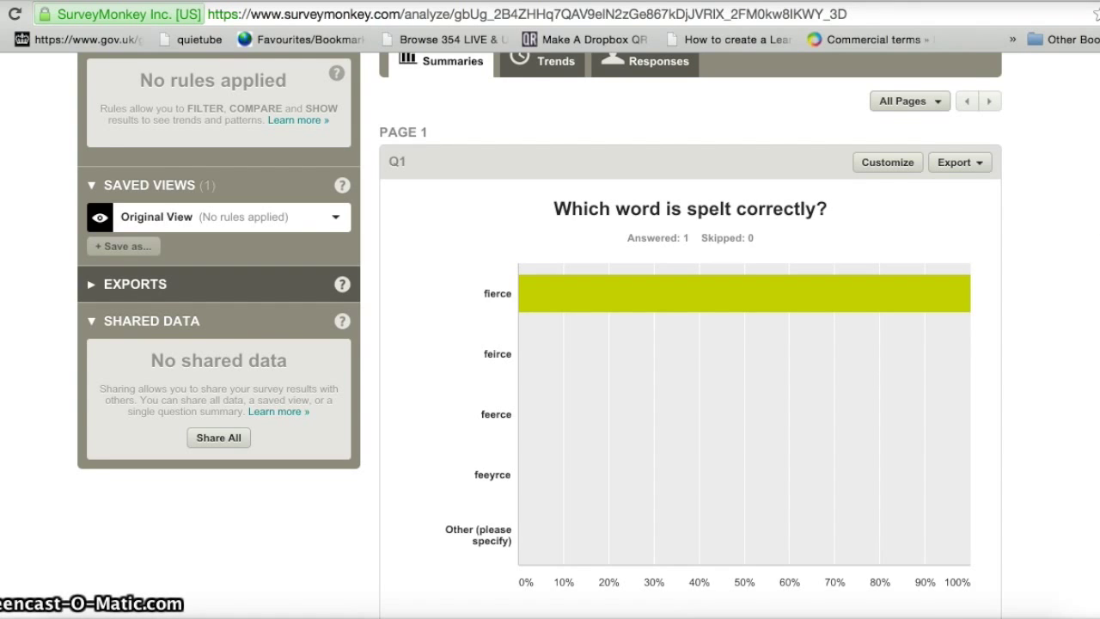
{"action": "scroll", "coordinate": [550, 327], "scroll_direction": "up", "scroll_amount": 2}
{"action": "scroll", "coordinate": [638, 150], "scroll_direction": "down", "scroll_amount": 1}
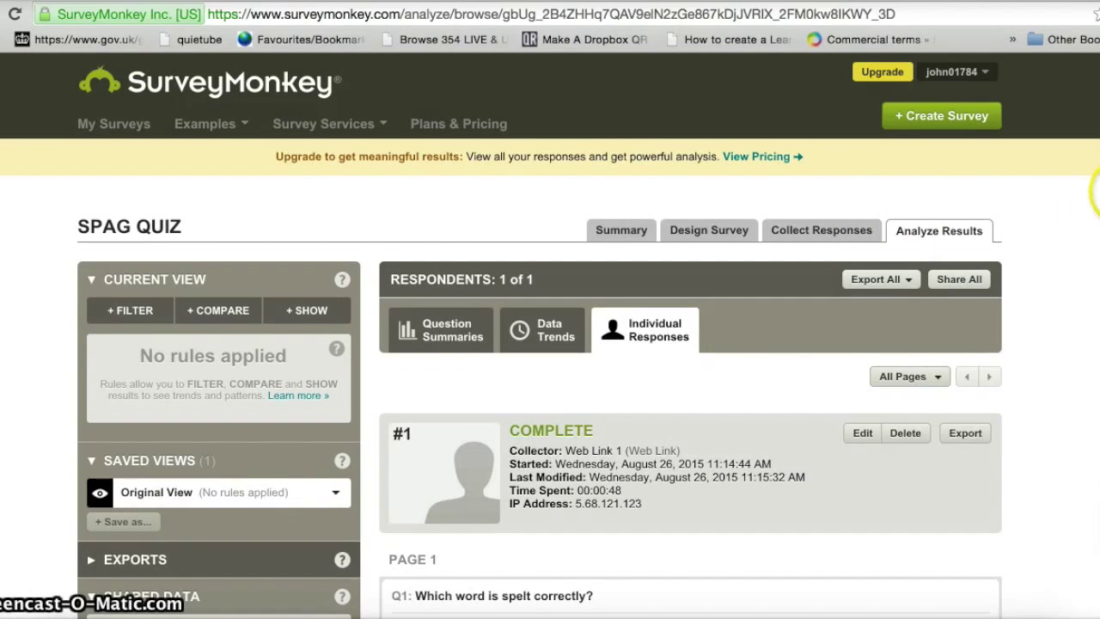
{"action": "scroll", "coordinate": [550, 343], "scroll_direction": "down", "scroll_amount": 5}
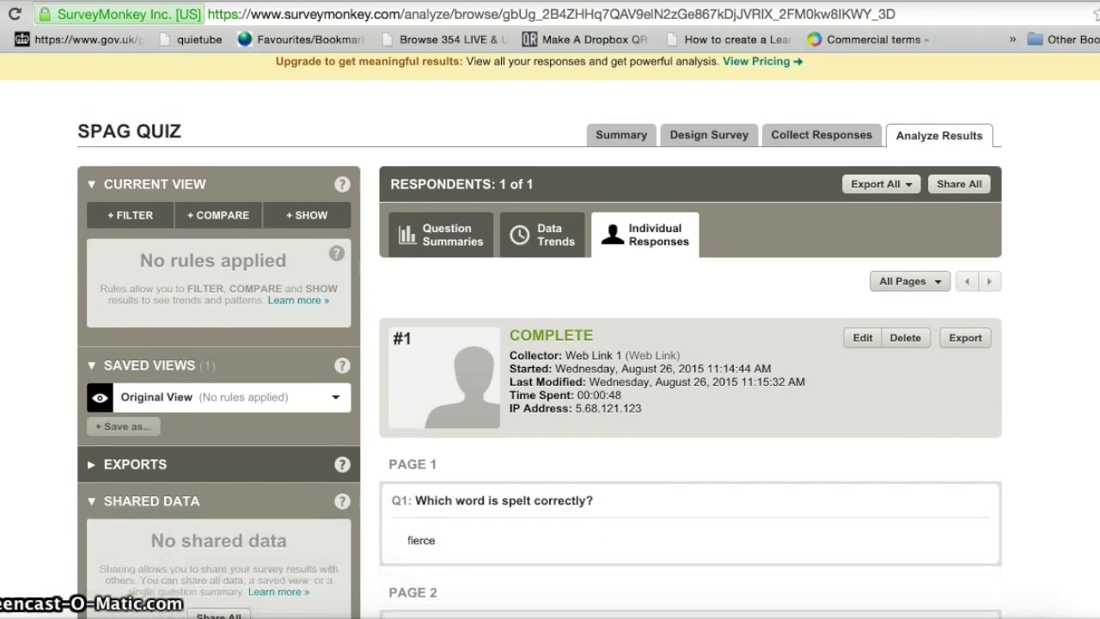
{"action": "scroll", "coordinate": [550, 344], "scroll_direction": "down", "scroll_amount": 6}
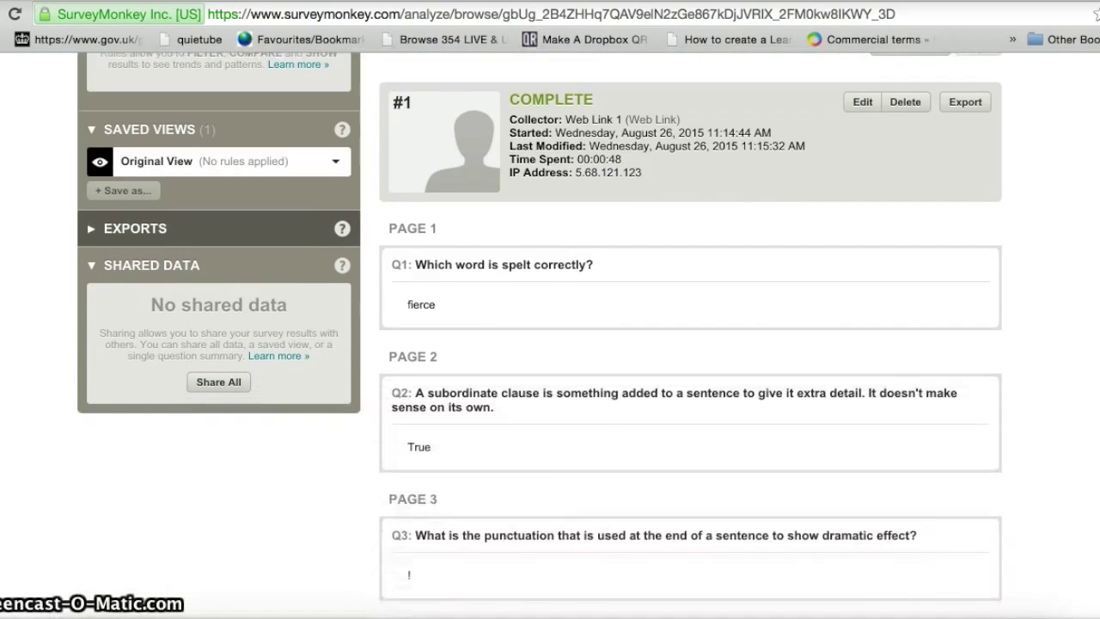
{"action": "scroll", "coordinate": [550, 343], "scroll_direction": "up", "scroll_amount": 7}
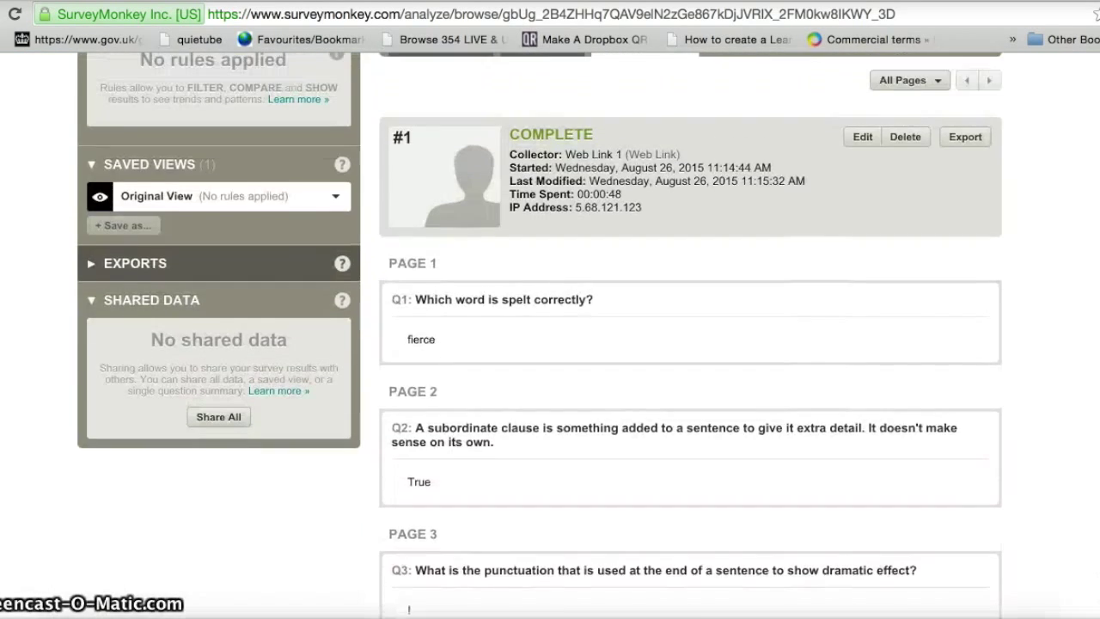
{"action": "scroll", "coordinate": [550, 344], "scroll_direction": "up", "scroll_amount": 4}
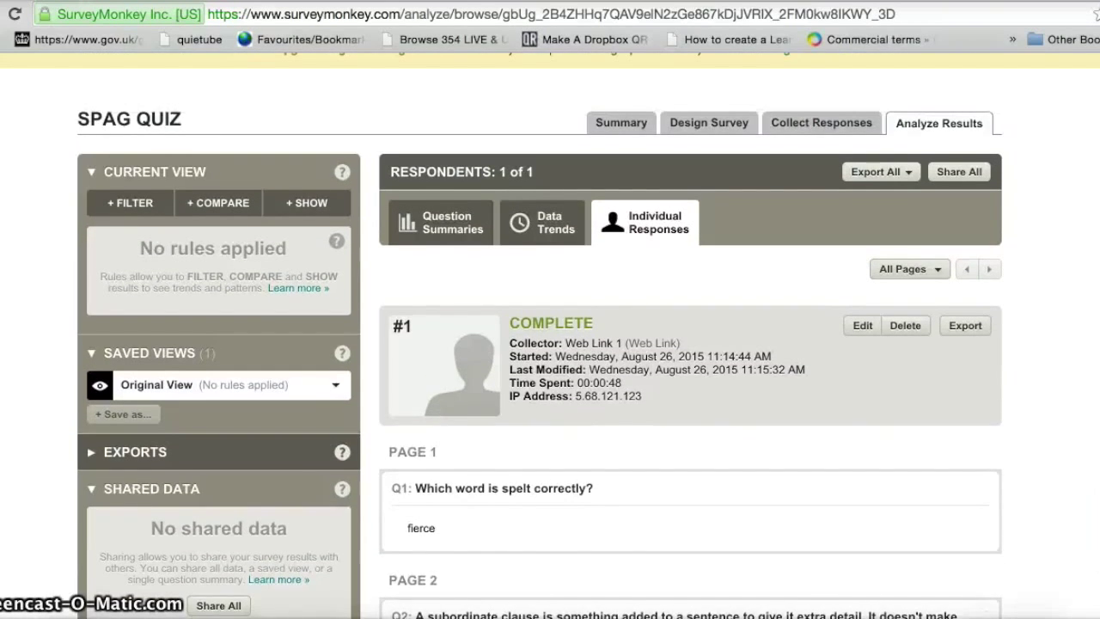
{"action": "scroll", "coordinate": [550, 343], "scroll_direction": "up", "scroll_amount": 1}
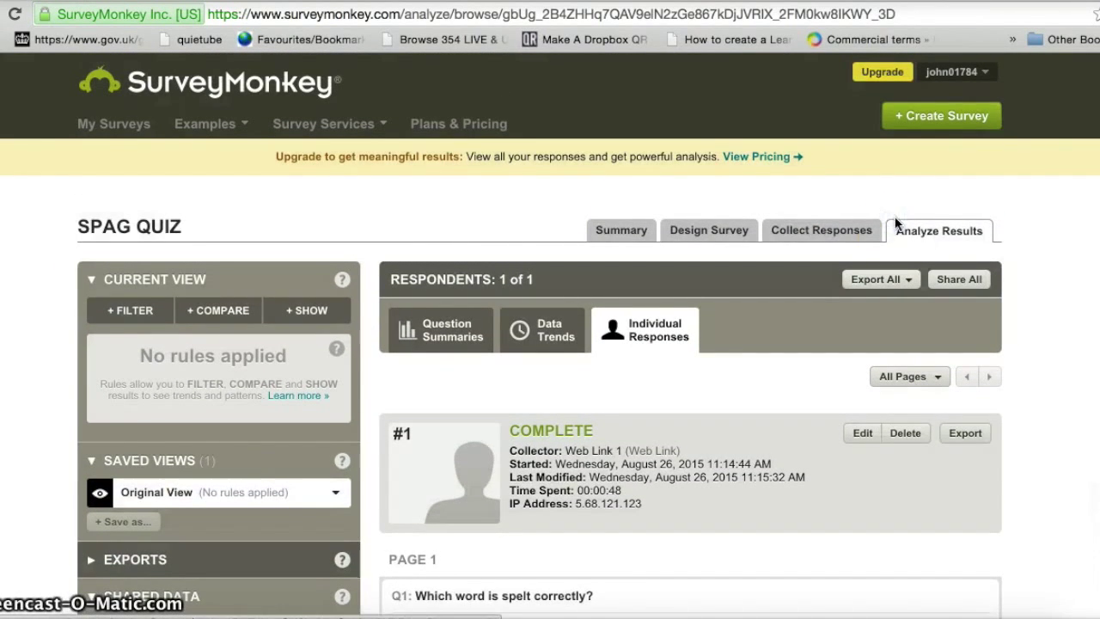